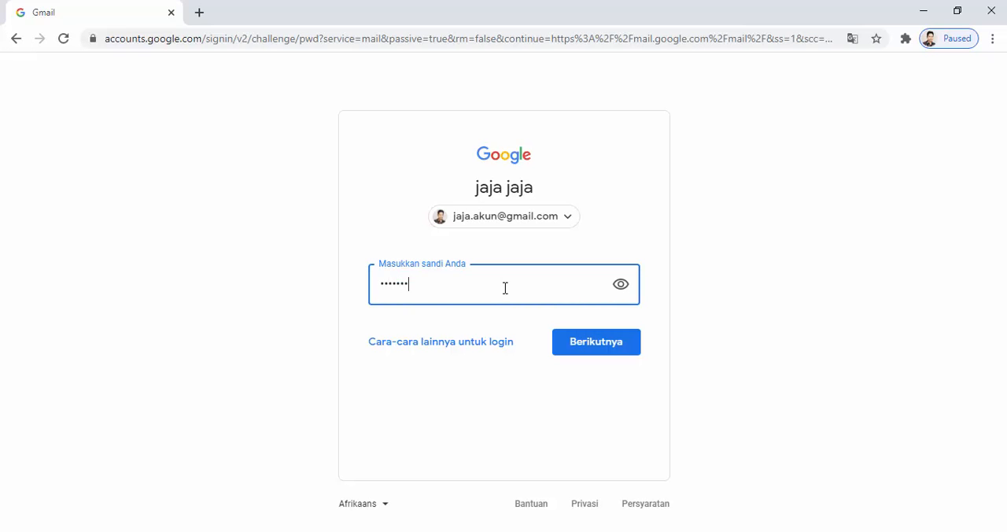
Step: Submit the entered account password to sign in to Gmail, and switch to Google Drive
{"action": "left_click", "coordinate": [596, 350]}
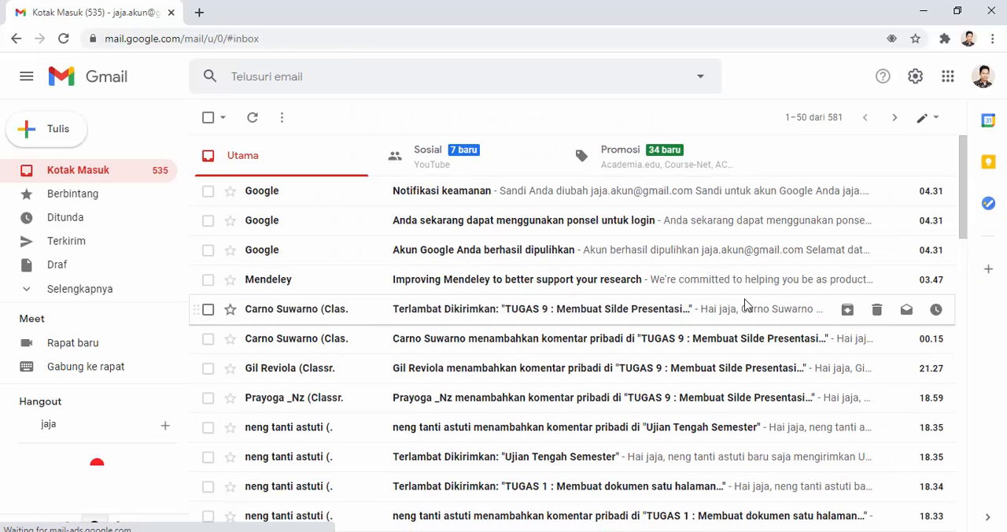
{"action": "left_click", "coordinate": [947, 79]}
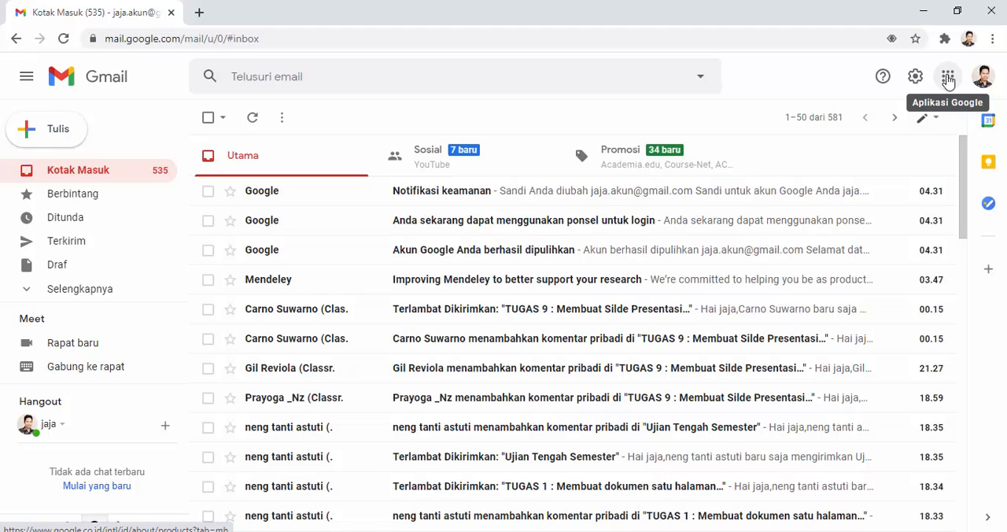
{"action": "left_click", "coordinate": [948, 79]}
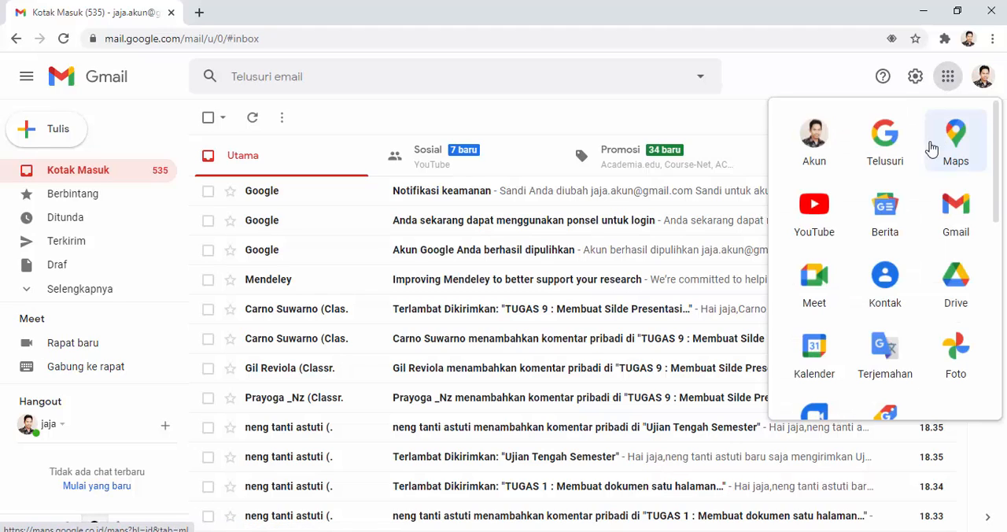
{"action": "left_click", "coordinate": [956, 289]}
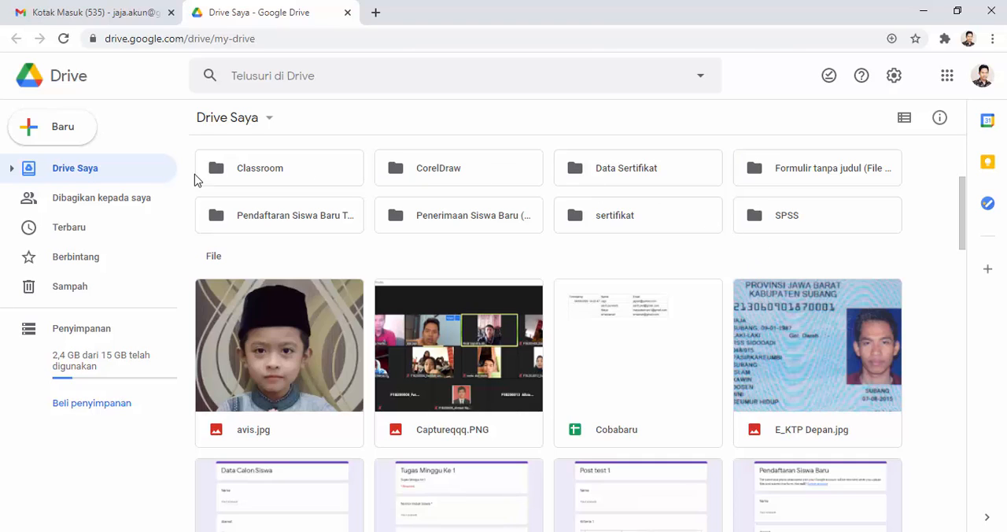
Step: Create a new blank Google Form (Formulir kosong) in Drive Saya
{"action": "left_click", "coordinate": [55, 136]}
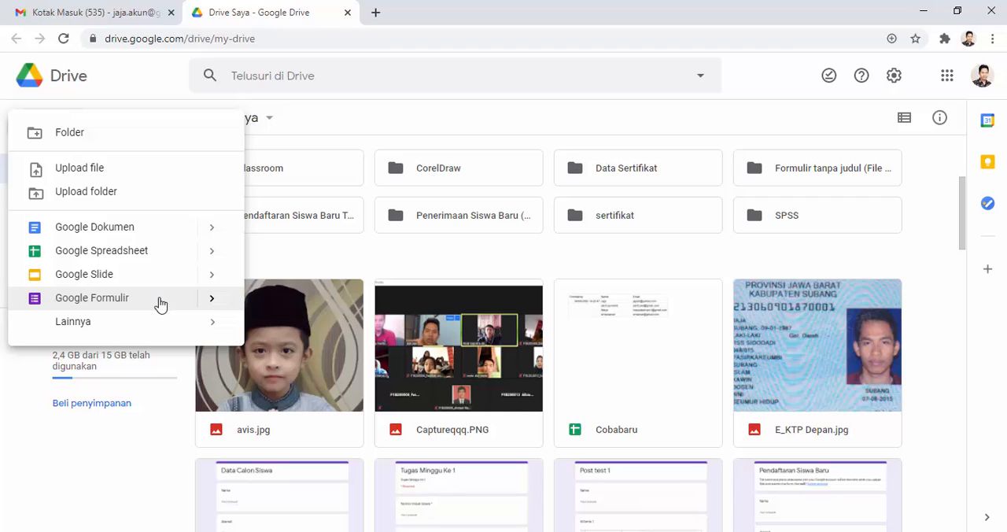
{"action": "mouse_move", "coordinate": [216, 304]}
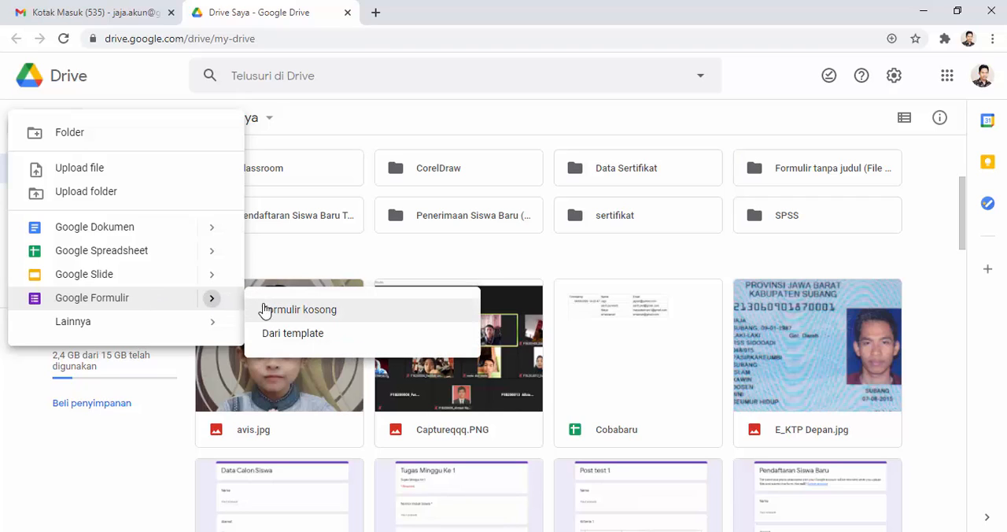
{"action": "left_click", "coordinate": [321, 315]}
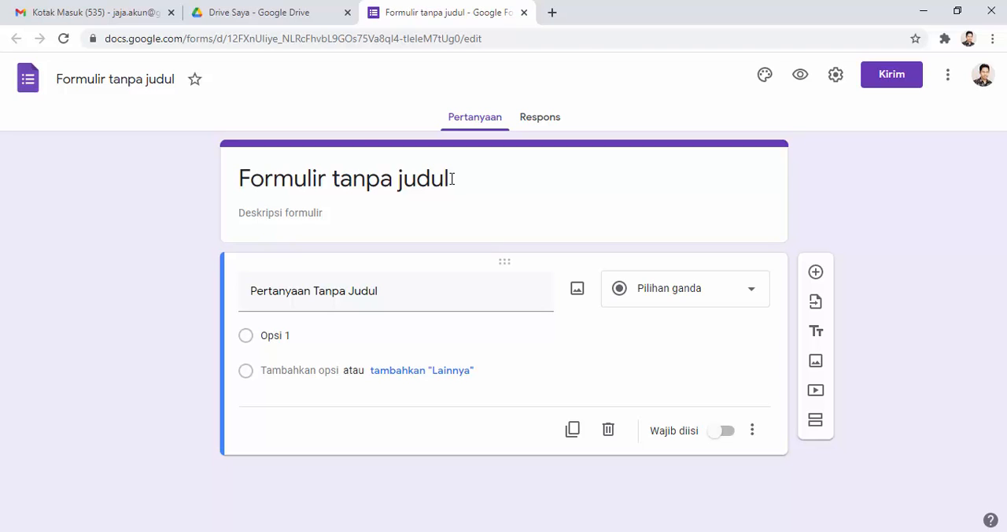
Step: Rename the untitled form file as "Pendaftaran Siswa Baru Tahun 2021"
{"action": "left_click", "coordinate": [151, 73]}
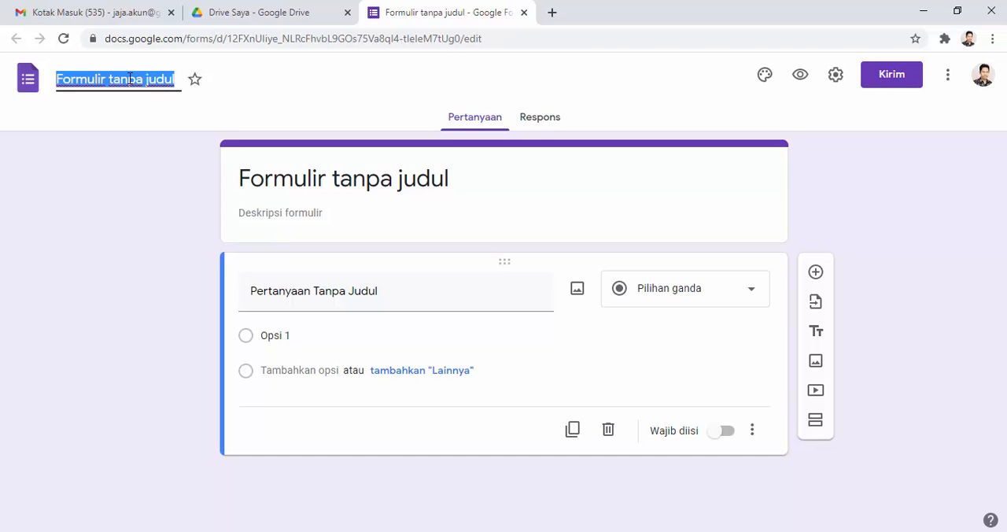
{"action": "type", "text": "Pendaft"}
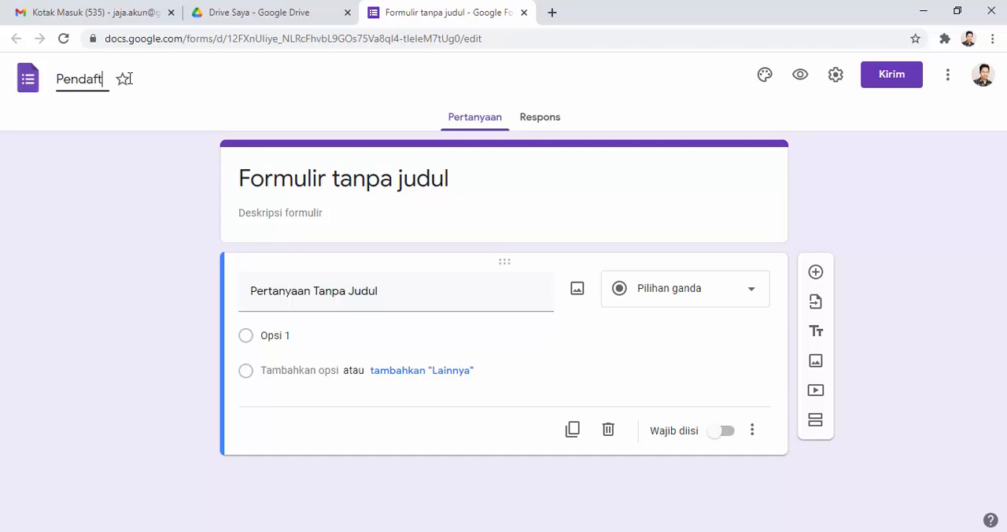
{"action": "type", "text": "aran Sis"}
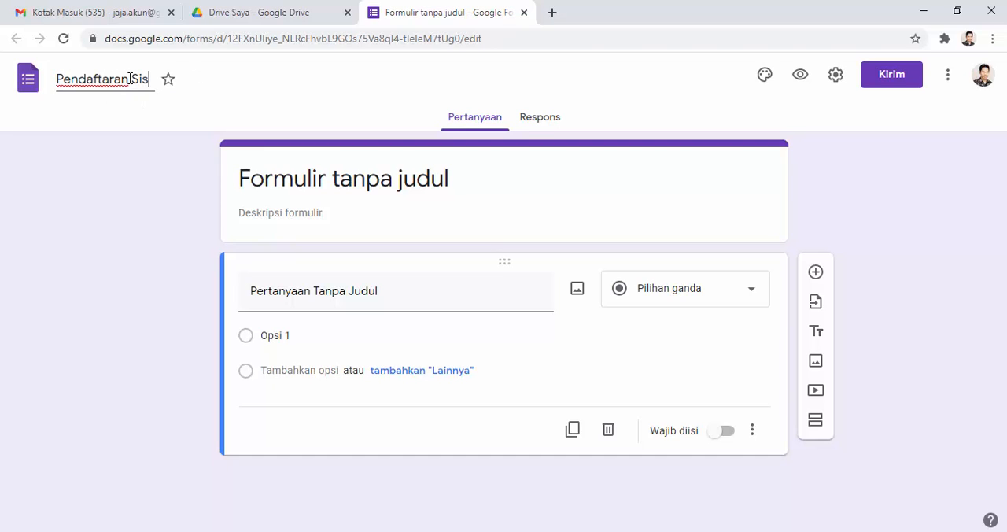
{"action": "type", "text": "wa Baru "}
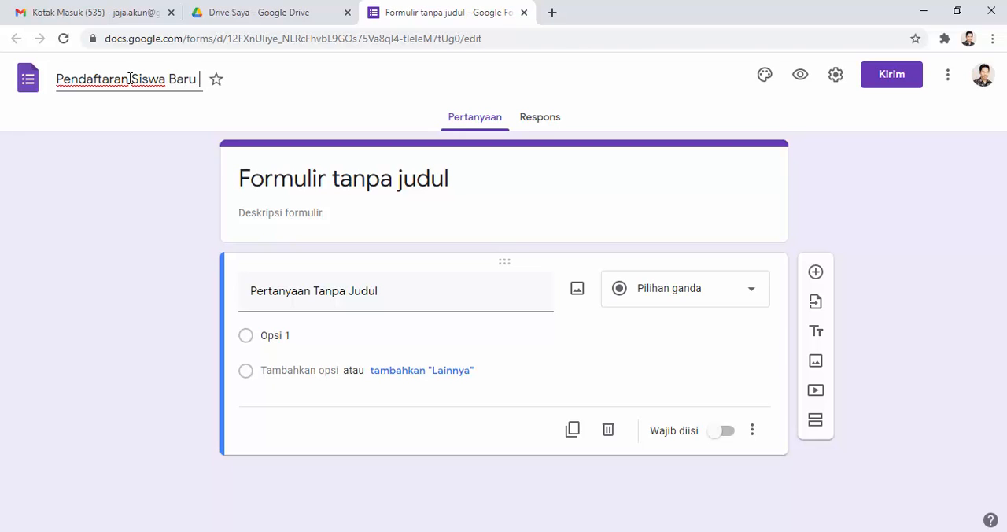
{"action": "type", "text": "Tahun 2021"}
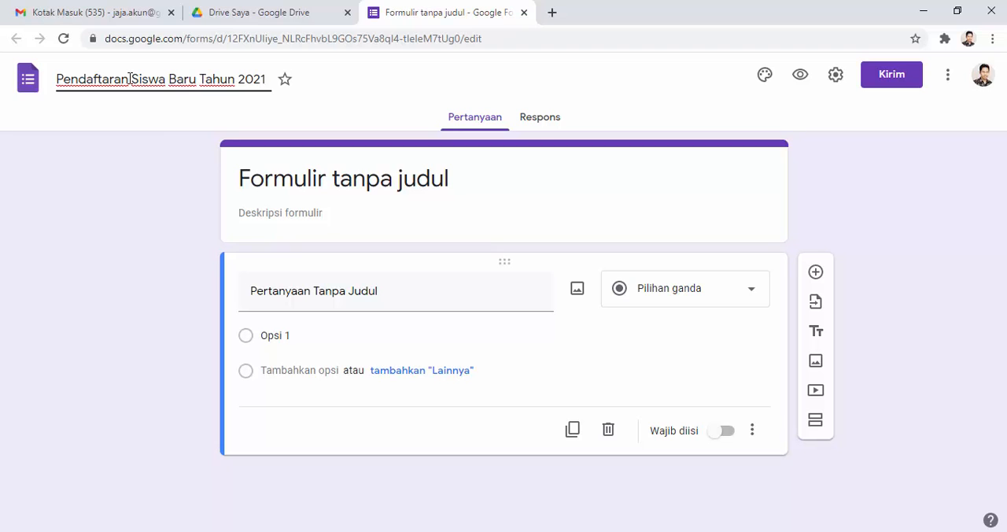
Step: Set the title in the form's header card to "Data Calon Siswa"
{"action": "left_click", "coordinate": [319, 189]}
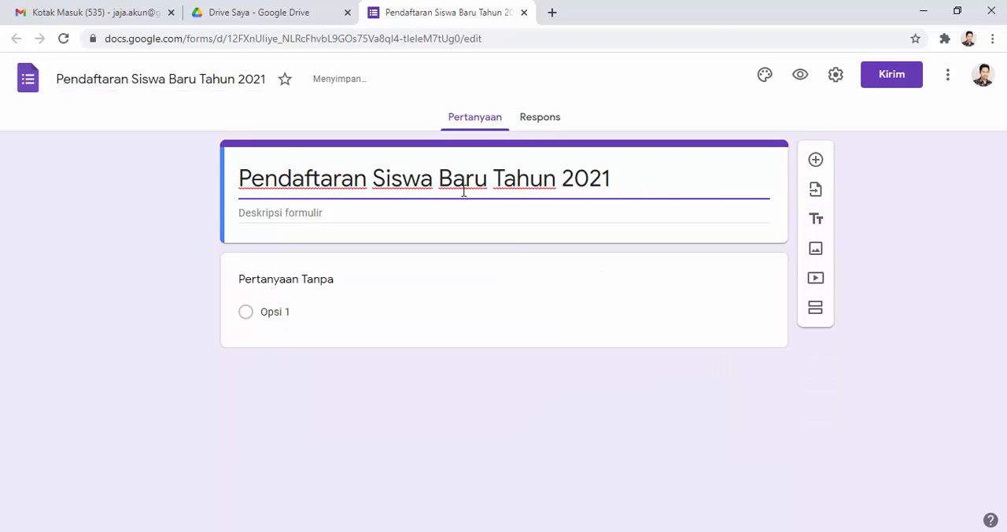
{"action": "left_click_drag", "start_coordinate": [621, 182], "coordinate": [238, 191]}
{"action": "type", "text": "Da"}
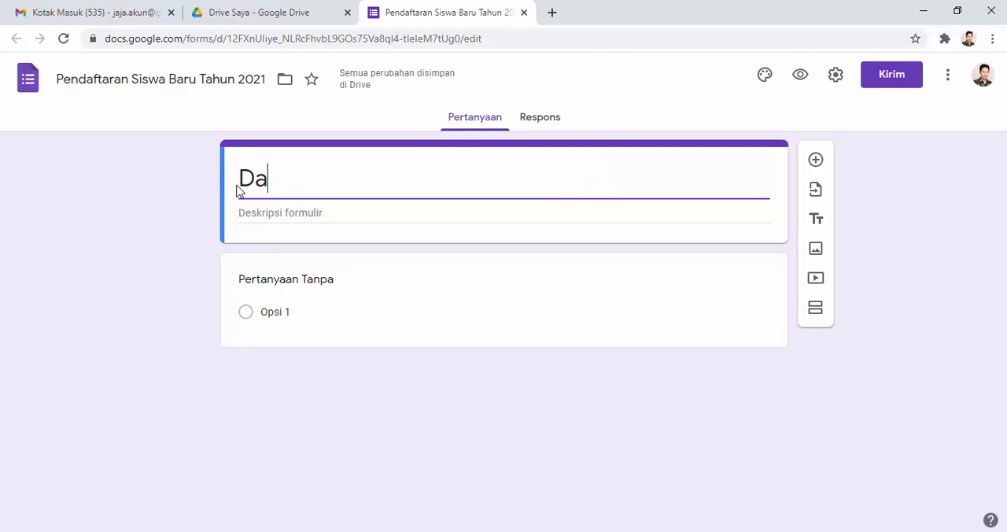
{"action": "type", "text": "ta "}
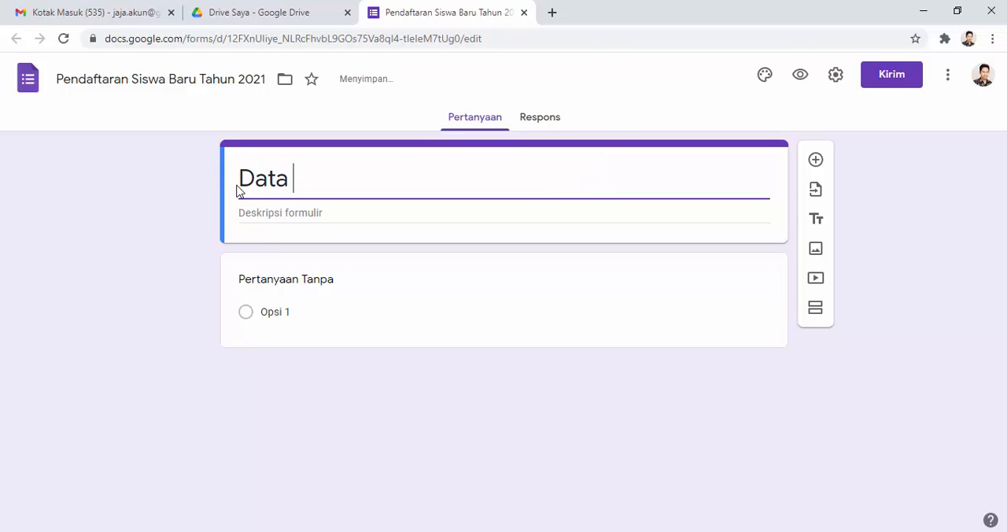
{"action": "type", "text": "Calon "}
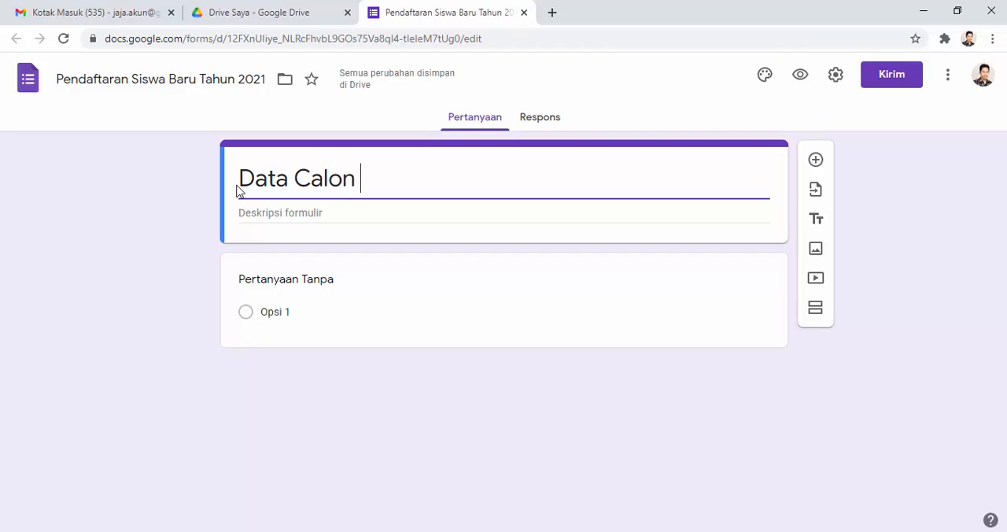
{"action": "type", "text": "Siswa"}
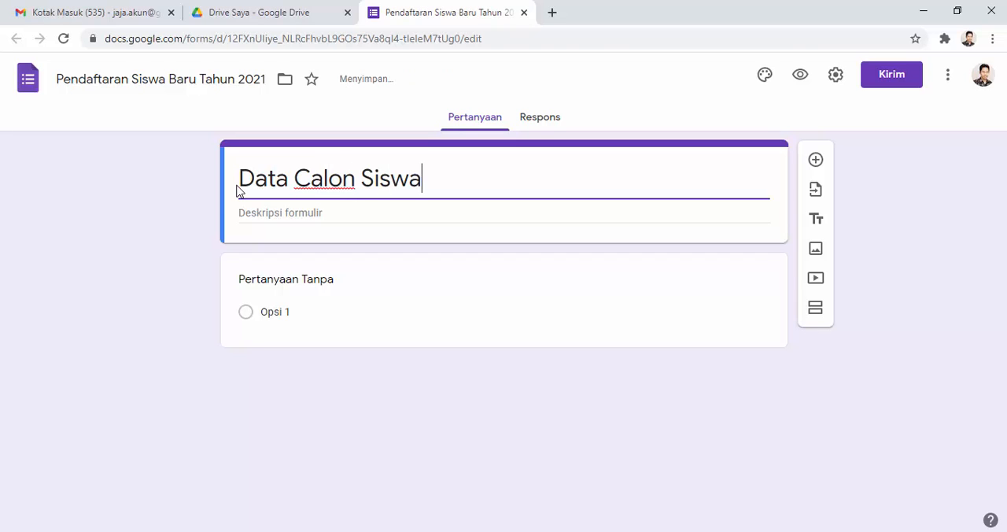
{"action": "left_click", "coordinate": [169, 79]}
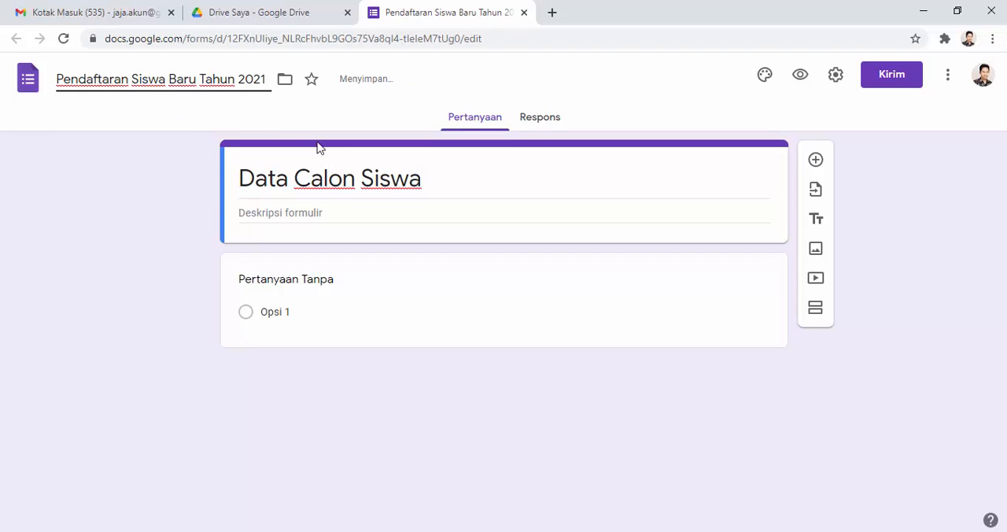
{"action": "triple_click", "coordinate": [422, 180]}
{"action": "left_click", "coordinate": [449, 184]}
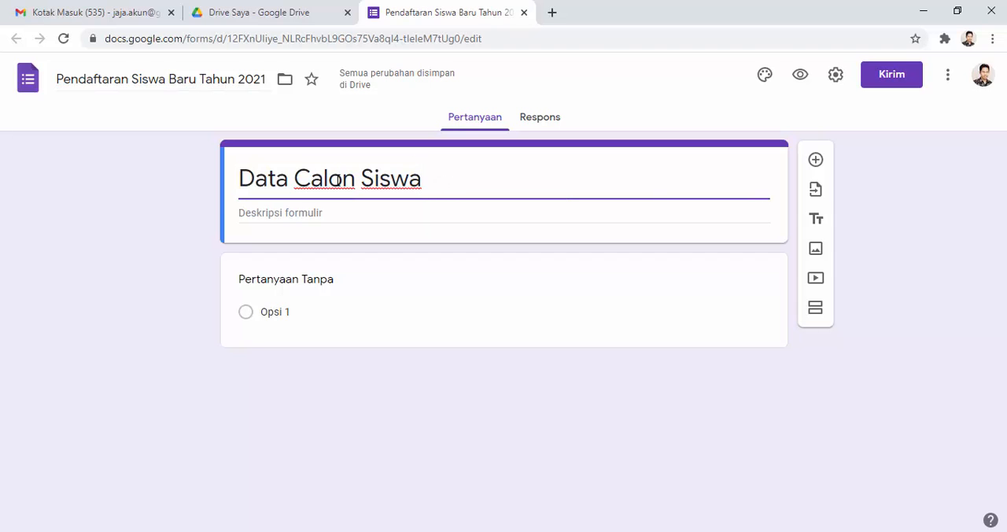
{"action": "left_click", "coordinate": [128, 79]}
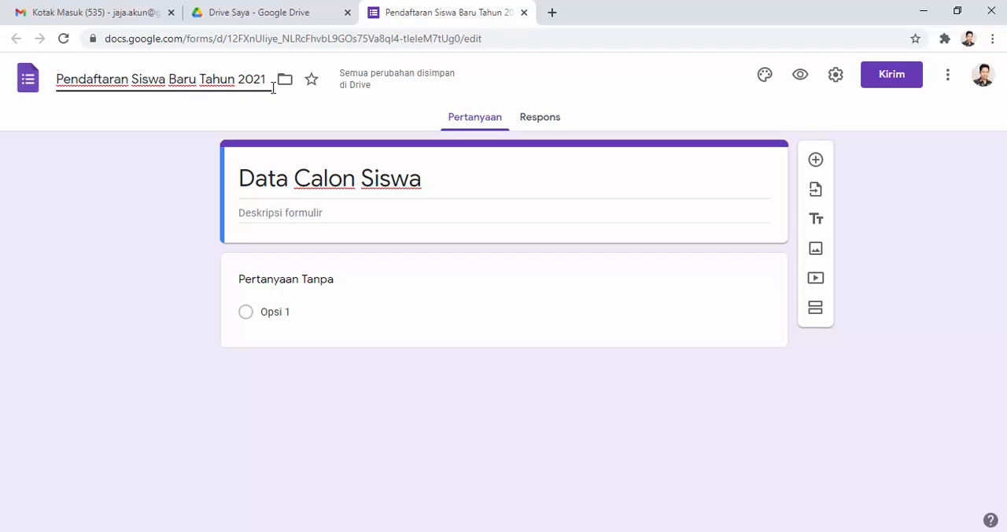
{"action": "triple_click", "coordinate": [440, 181]}
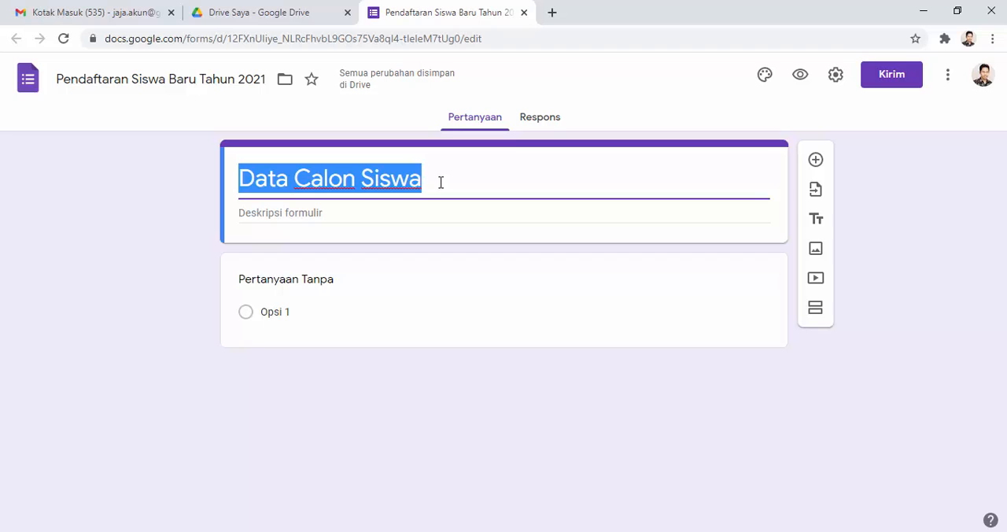
Step: Turn the first question into "Nama Siswa" with the short answer type (Jawaban singkat) and make it required
{"action": "left_click", "coordinate": [307, 280]}
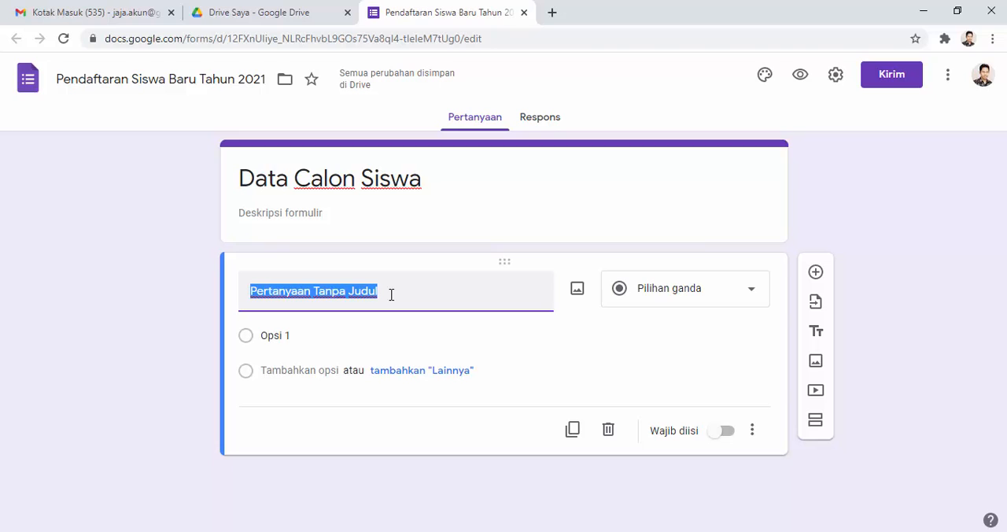
{"action": "type", "text": "Nama Sis"}
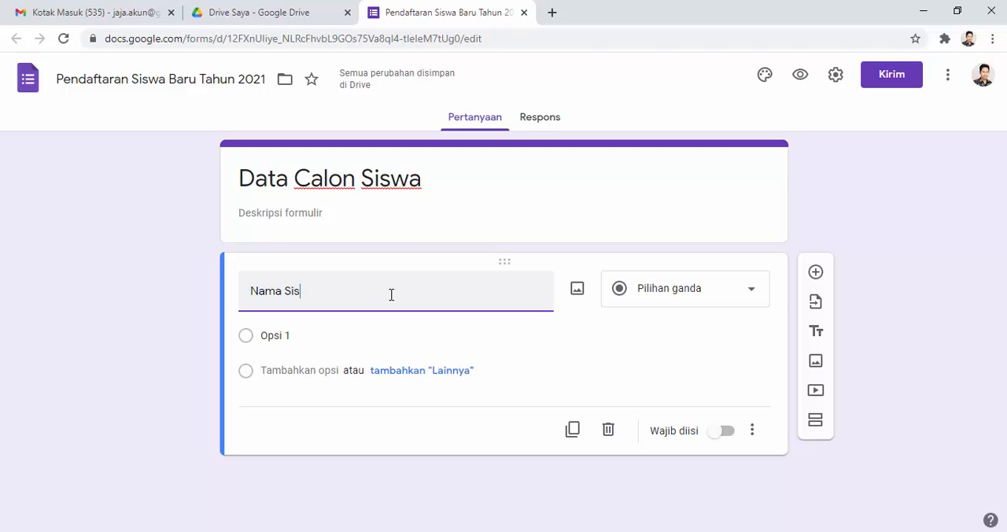
{"action": "type", "text": "wa"}
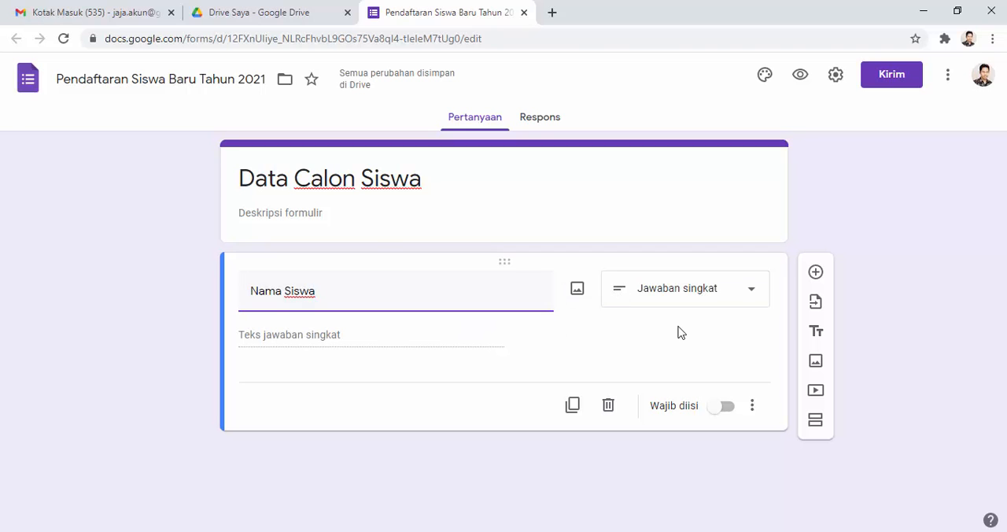
{"action": "left_click", "coordinate": [744, 298]}
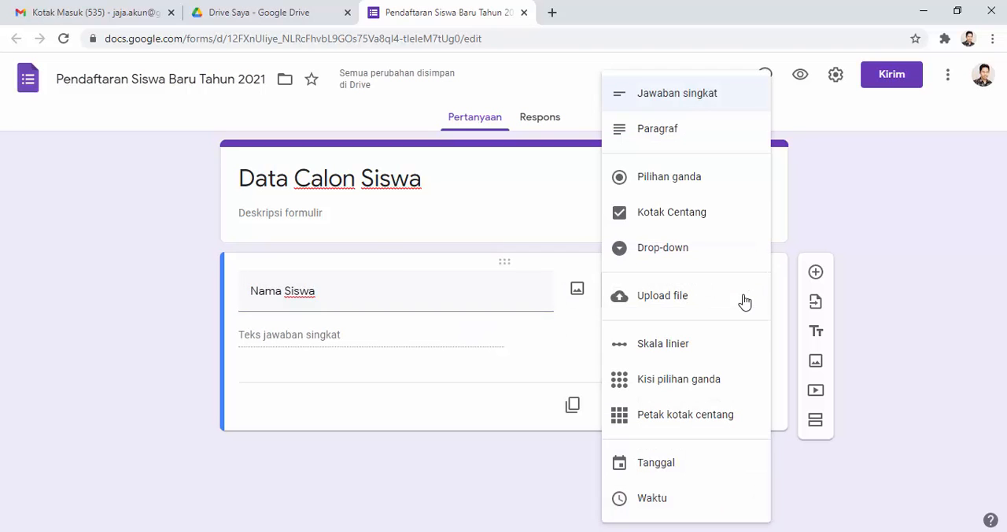
{"action": "left_click", "coordinate": [671, 99]}
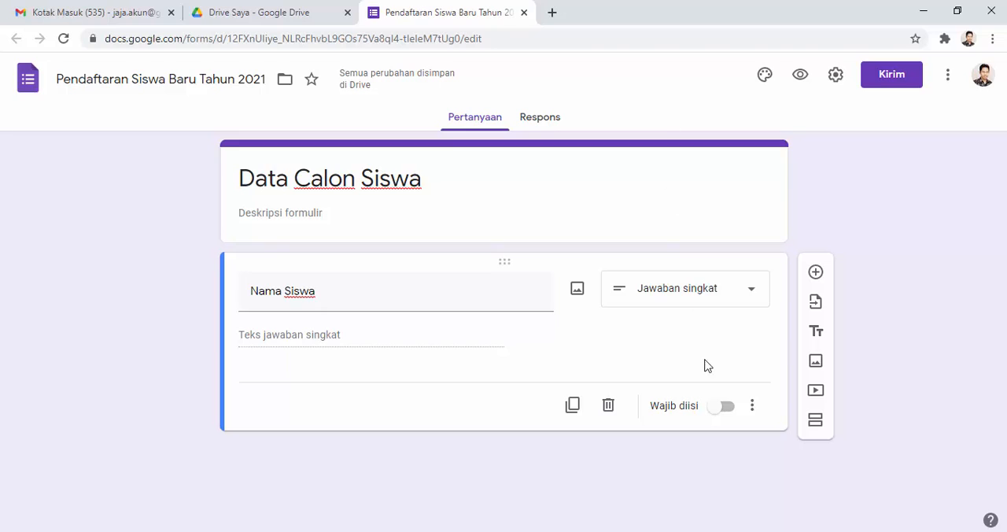
{"action": "left_click", "coordinate": [721, 407]}
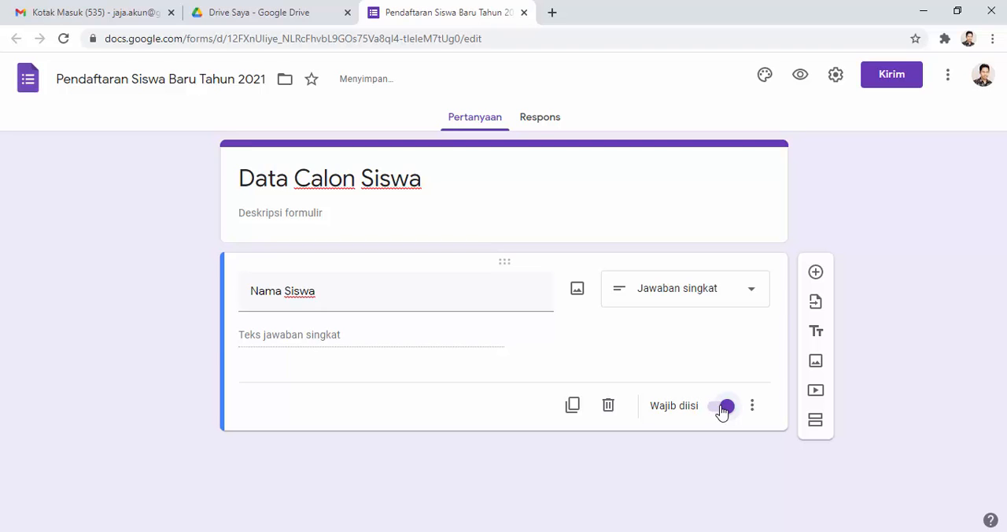
Step: Add a required question titled "Alamat Siswa" with the Paragraf answer type below Nama Siswa
{"action": "left_click", "coordinate": [815, 271]}
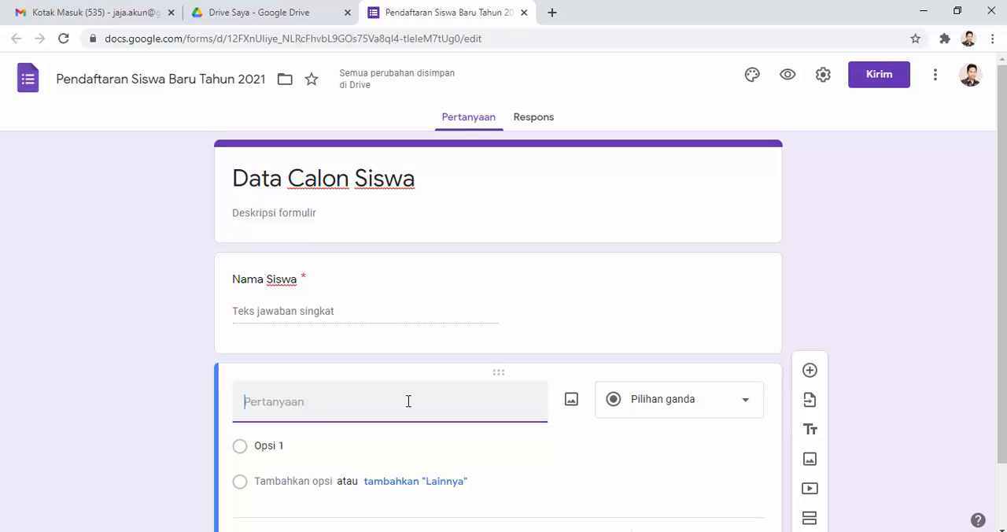
{"action": "type", "text": "Alamat Siswa"}
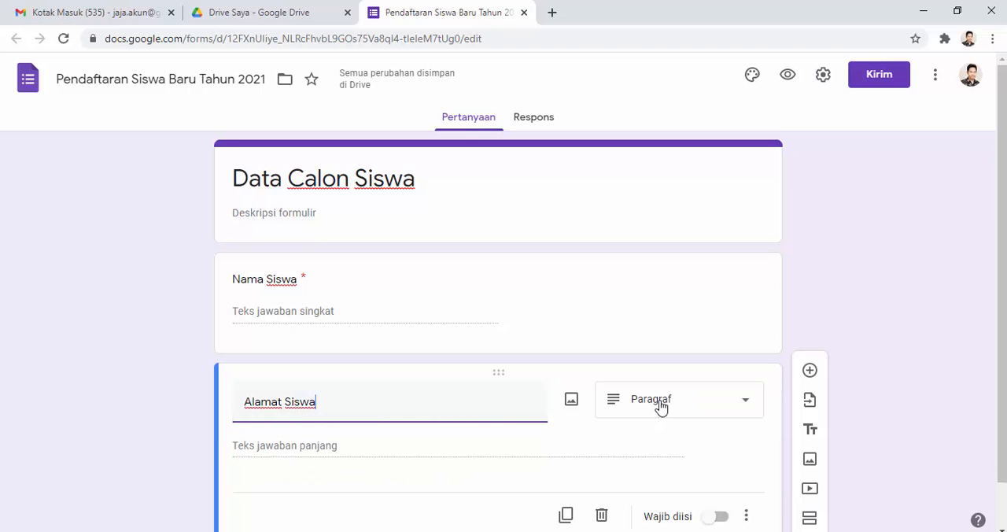
{"action": "scroll", "coordinate": [660, 405], "scroll_direction": "down", "scroll_amount": 1}
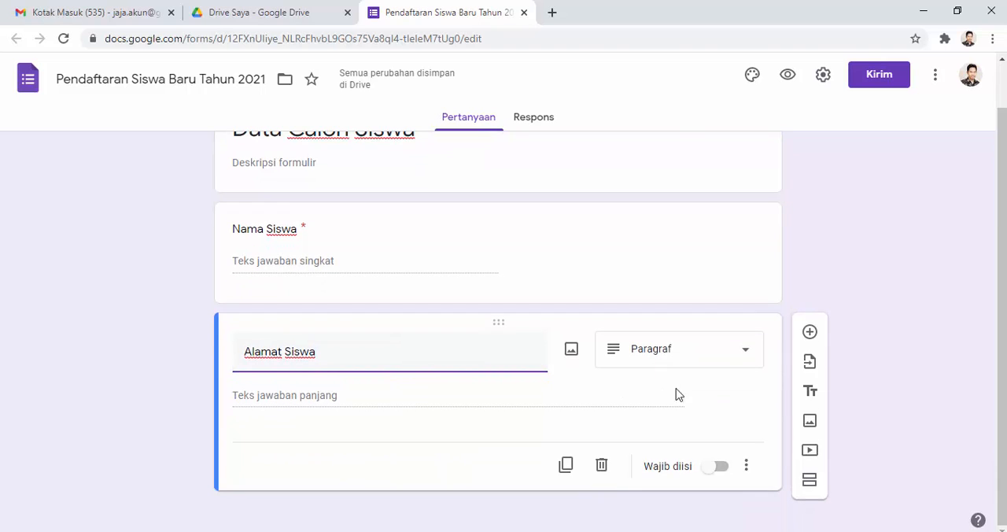
{"action": "left_click", "coordinate": [716, 469]}
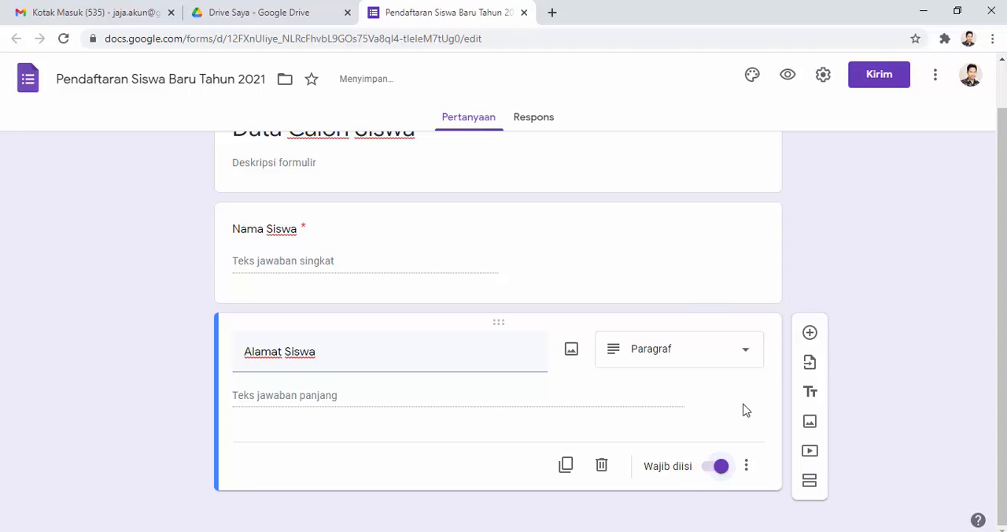
Step: Add a required question titled "Foto Siswa" with the Upload file answer type below Alamat Siswa, allowing respondents to upload files to Drive
{"action": "left_click", "coordinate": [811, 334]}
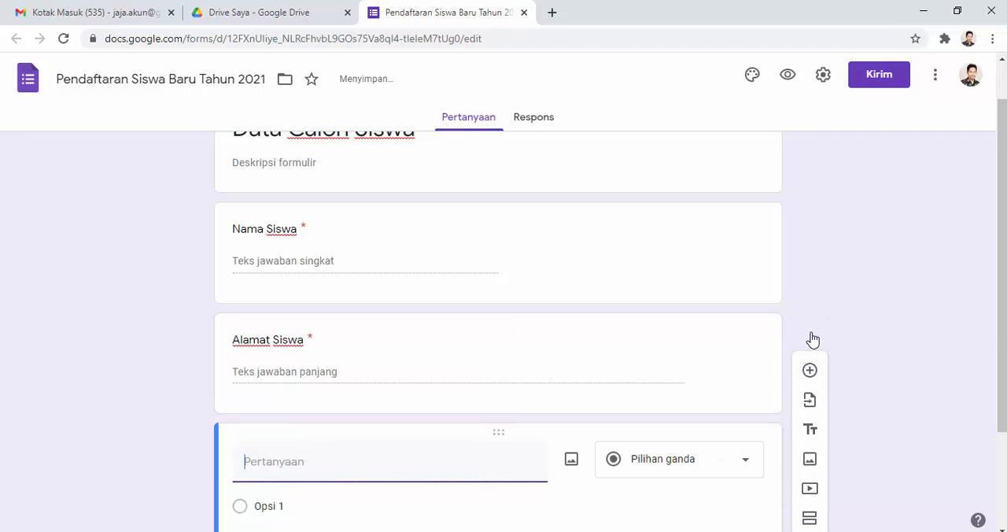
{"action": "type", "text": "Foto Sisw"}
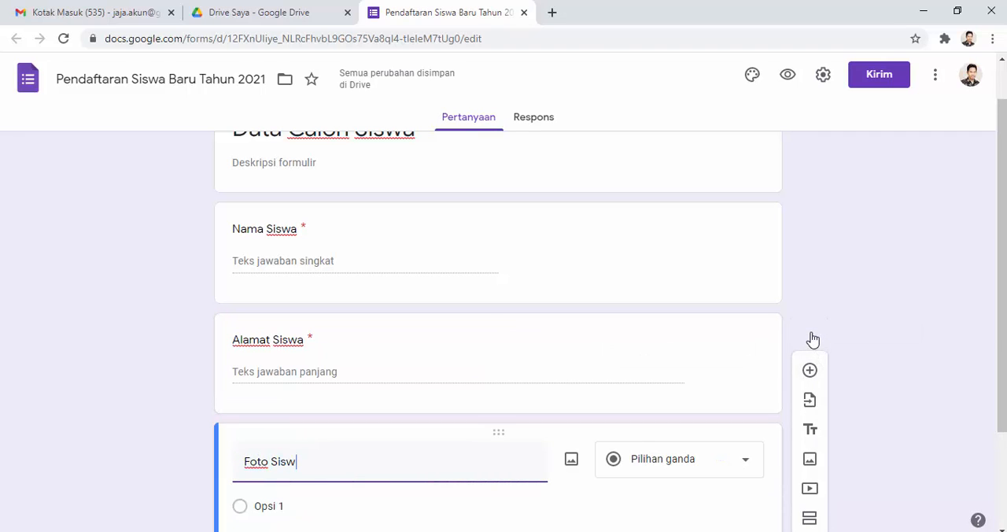
{"action": "type", "text": "a"}
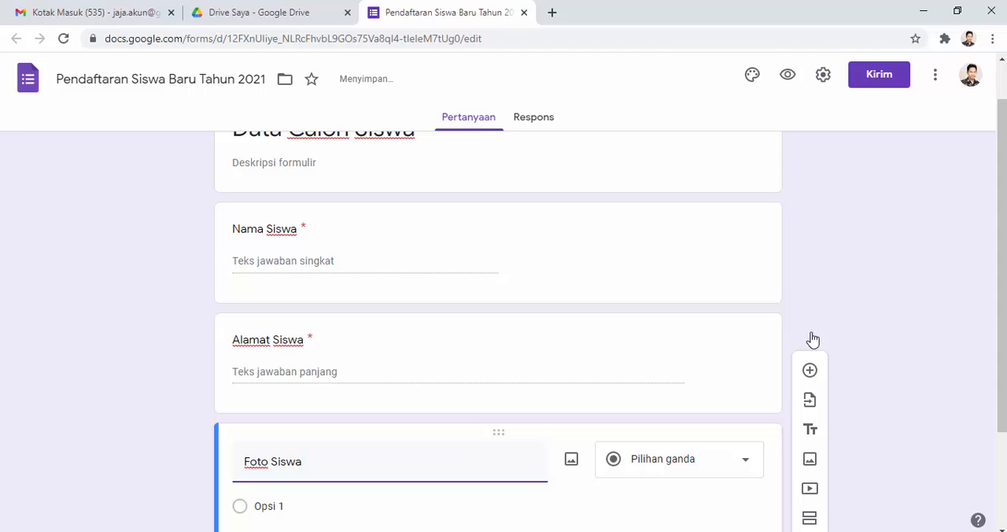
{"action": "scroll", "coordinate": [663, 339], "scroll_direction": "down", "scroll_amount": 2}
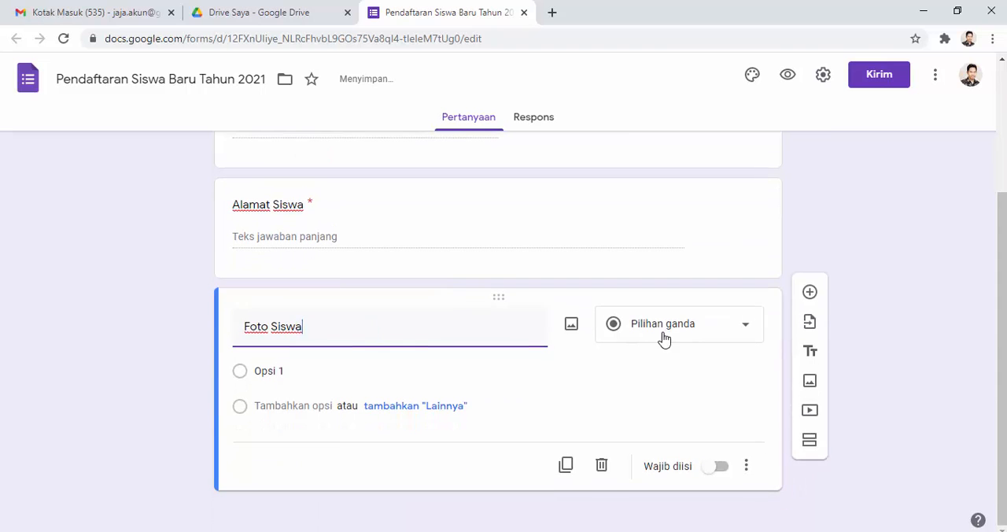
{"action": "left_click", "coordinate": [713, 339]}
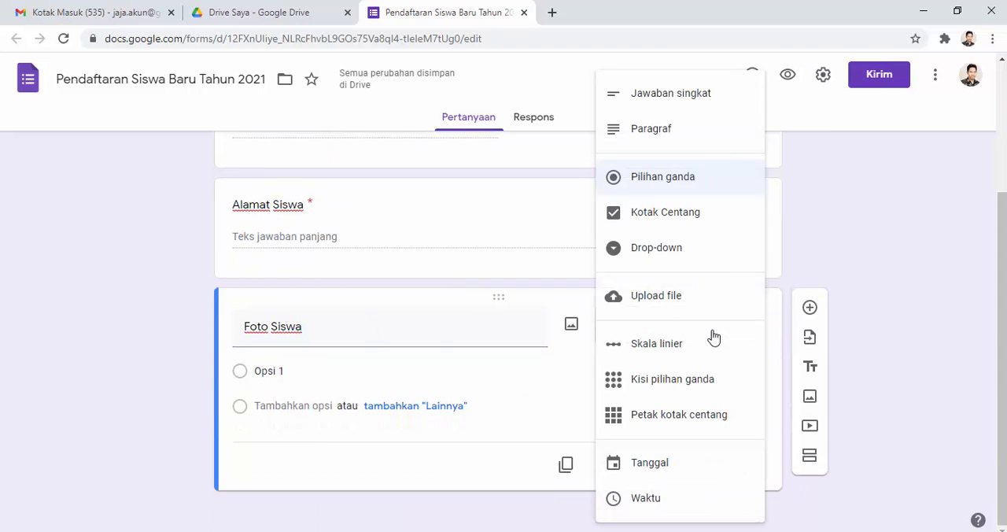
{"action": "left_click", "coordinate": [683, 299]}
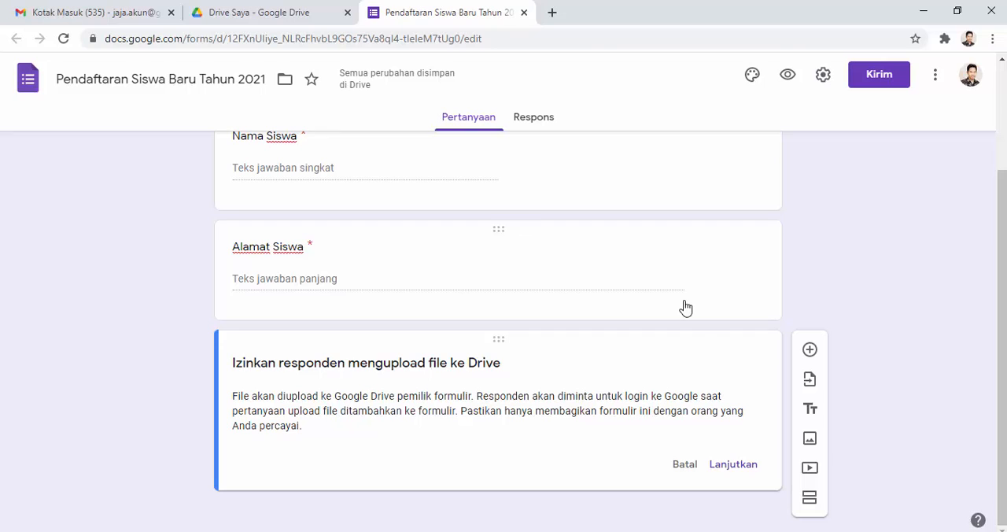
{"action": "left_click", "coordinate": [733, 465]}
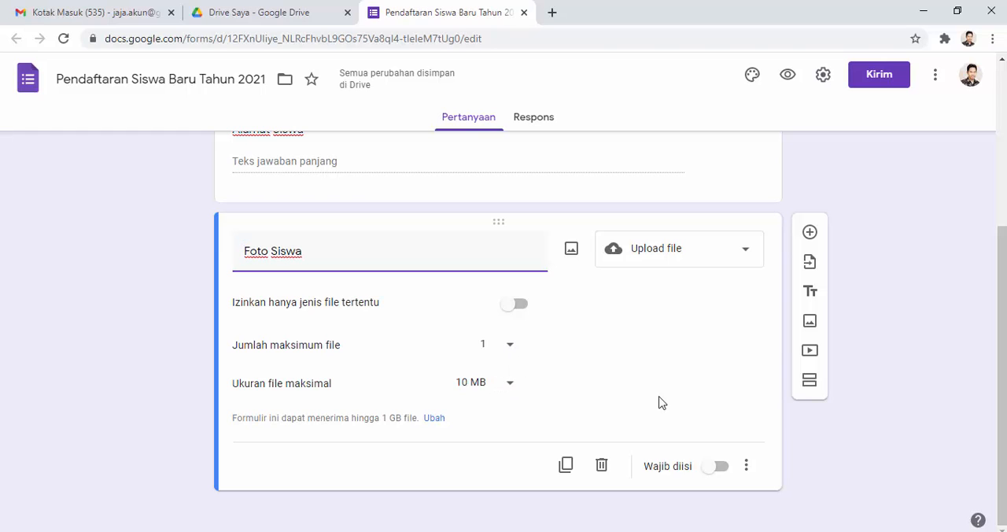
{"action": "left_click", "coordinate": [714, 468]}
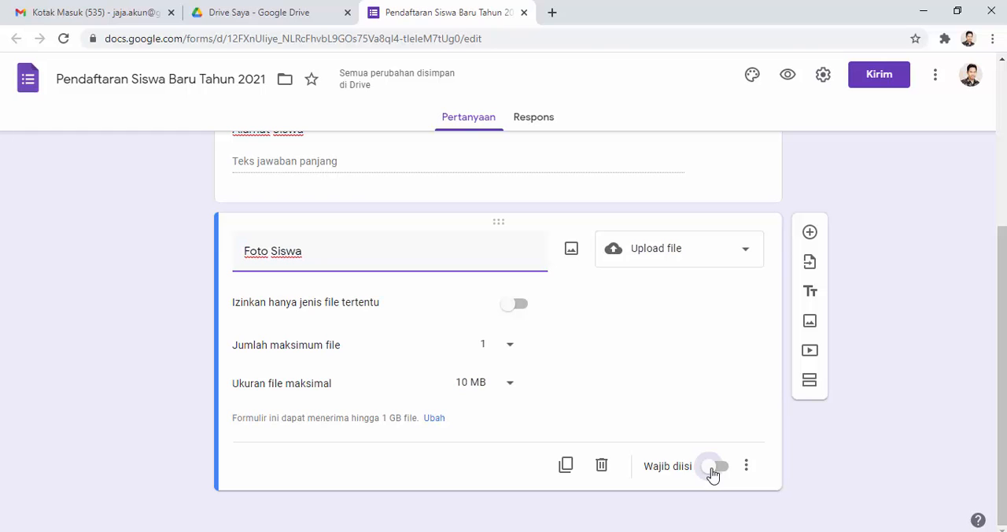
Step: Restrict the Foto Siswa upload to specific file types and allow the first Gambar option, beside Spreadsheet
{"action": "left_click", "coordinate": [516, 307]}
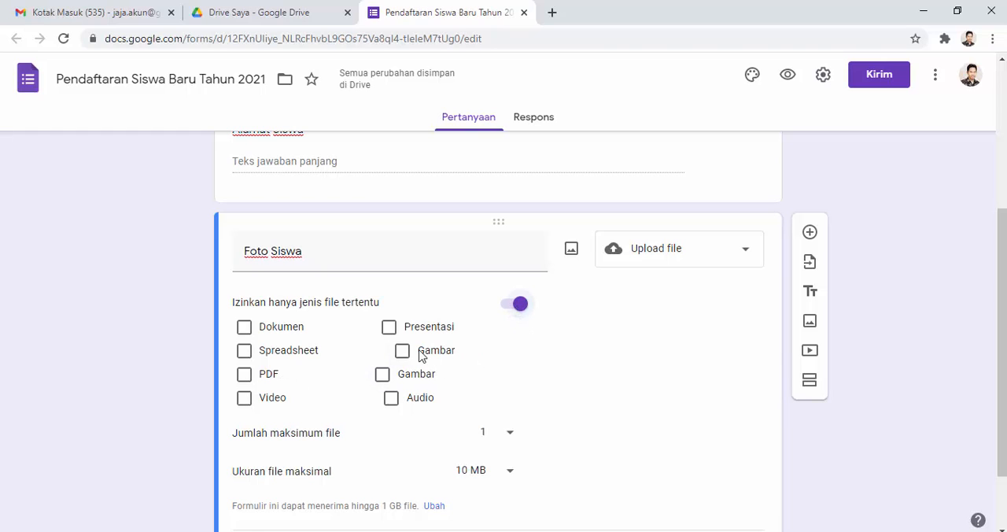
{"action": "left_click", "coordinate": [402, 351]}
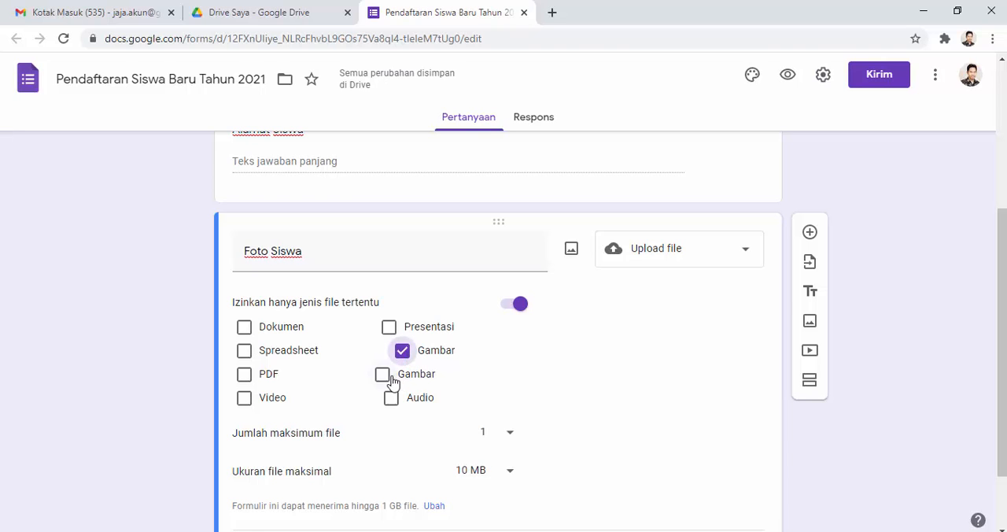
{"action": "scroll", "coordinate": [694, 352], "scroll_direction": "down", "scroll_amount": 2}
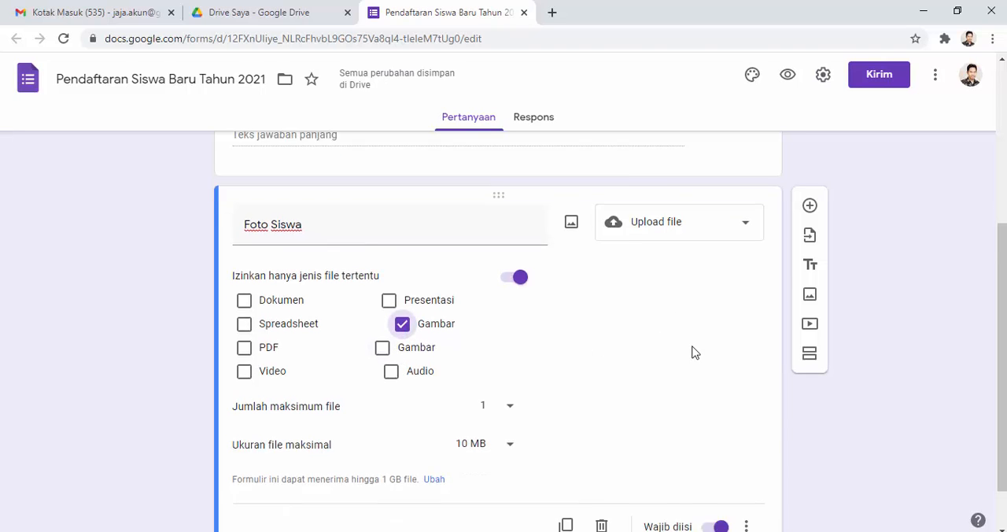
{"action": "scroll", "coordinate": [694, 352], "scroll_direction": "up", "scroll_amount": 2}
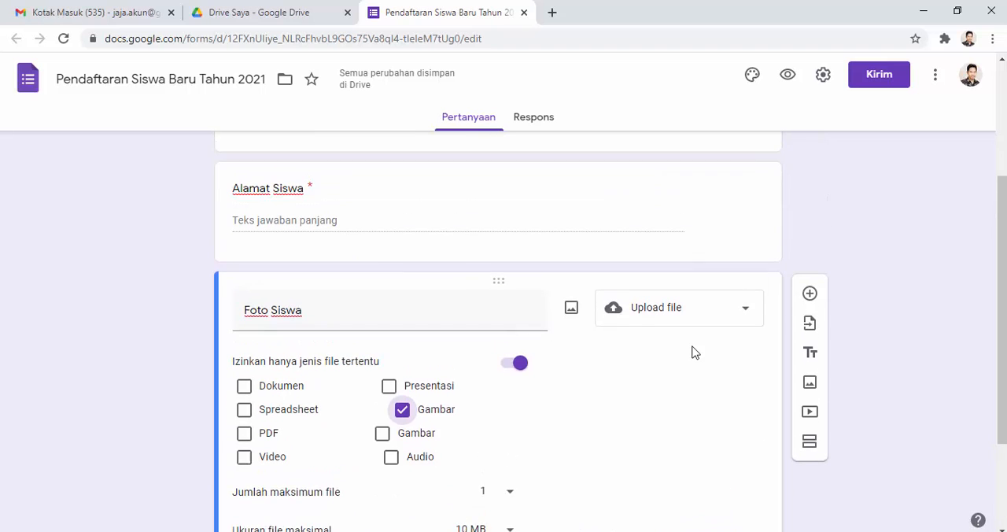
{"action": "triple_click", "coordinate": [525, 324]}
{"action": "left_click", "coordinate": [674, 386]}
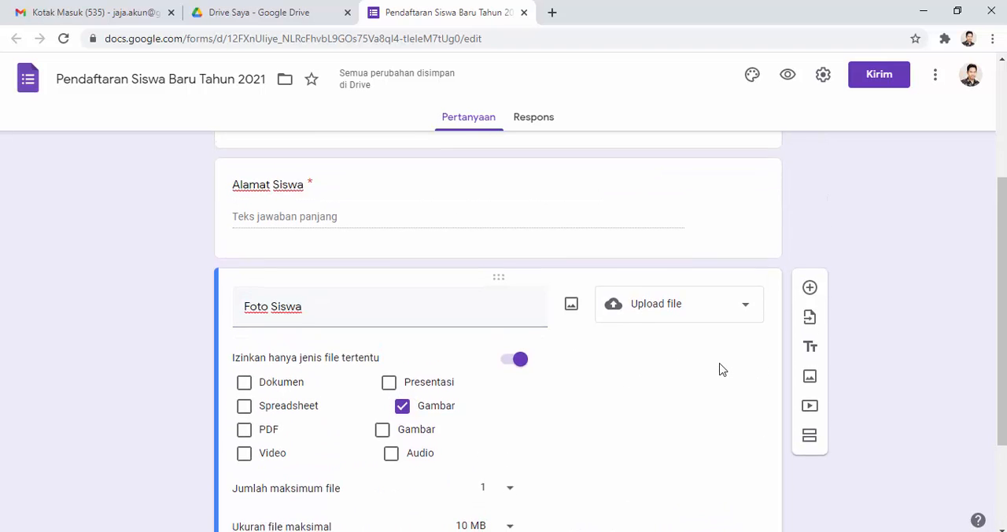
{"action": "scroll", "coordinate": [721, 368], "scroll_direction": "down", "scroll_amount": 2}
{"action": "scroll", "coordinate": [716, 365], "scroll_direction": "up", "scroll_amount": 3}
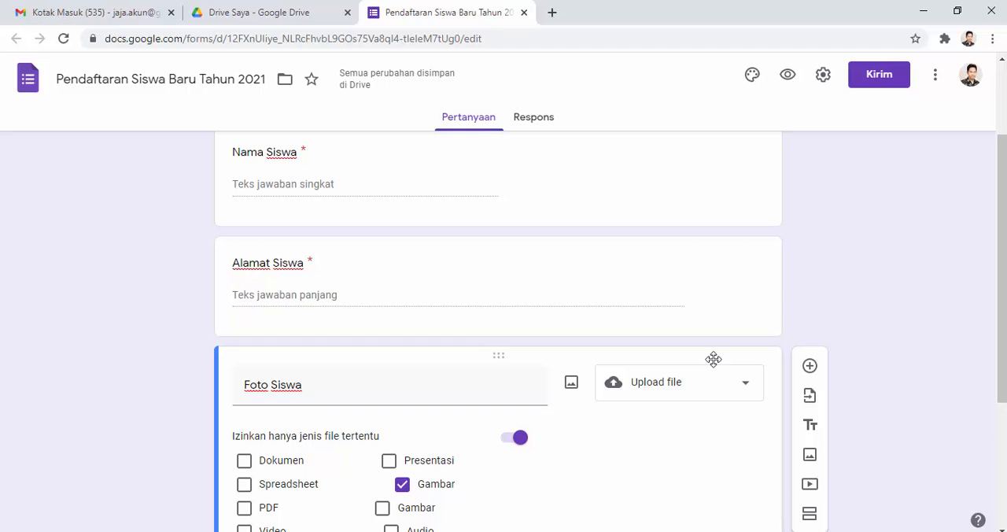
{"action": "scroll", "coordinate": [674, 354], "scroll_direction": "up", "scroll_amount": 2}
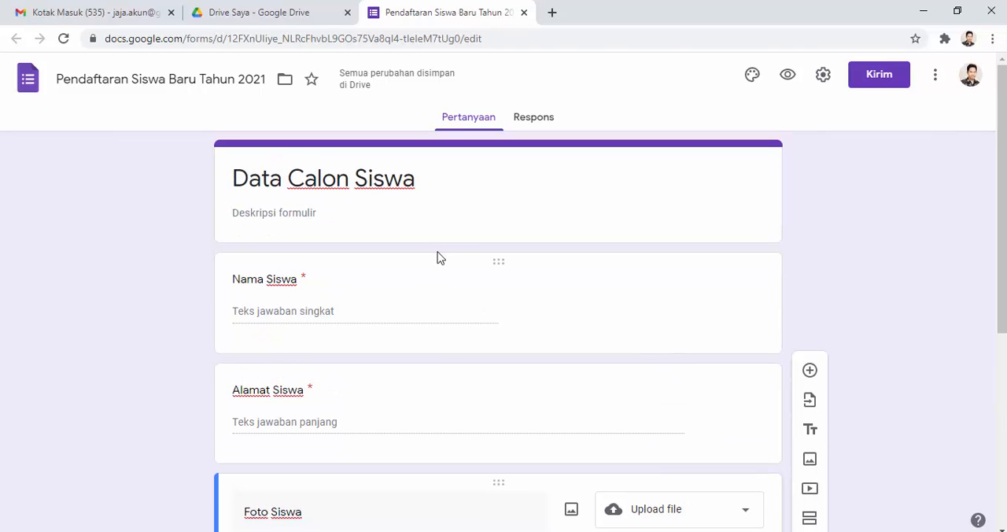
Step: Add a new section after the Foto Siswa question and title it "Peminatan"
{"action": "scroll", "coordinate": [438, 208], "scroll_direction": "down", "scroll_amount": 5}
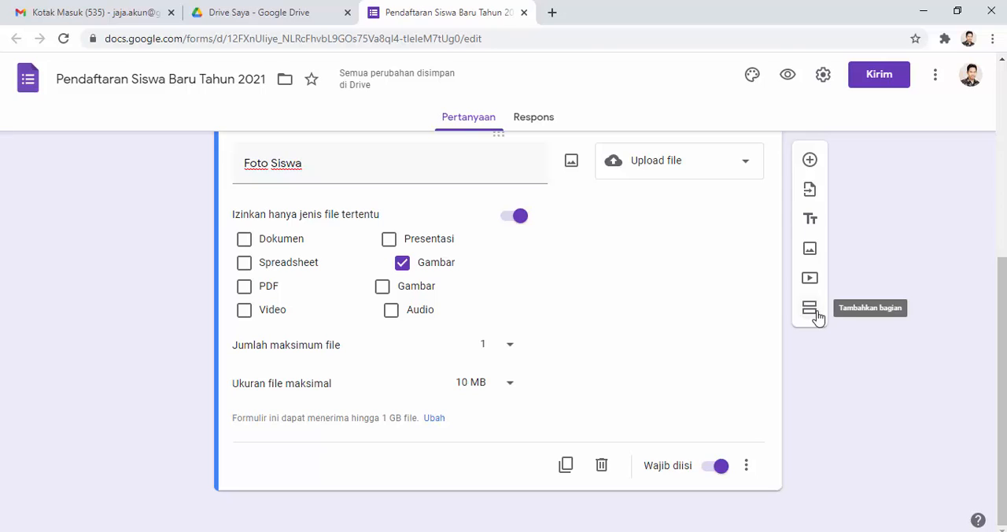
{"action": "left_click", "coordinate": [813, 313]}
{"action": "left_click", "coordinate": [810, 311]}
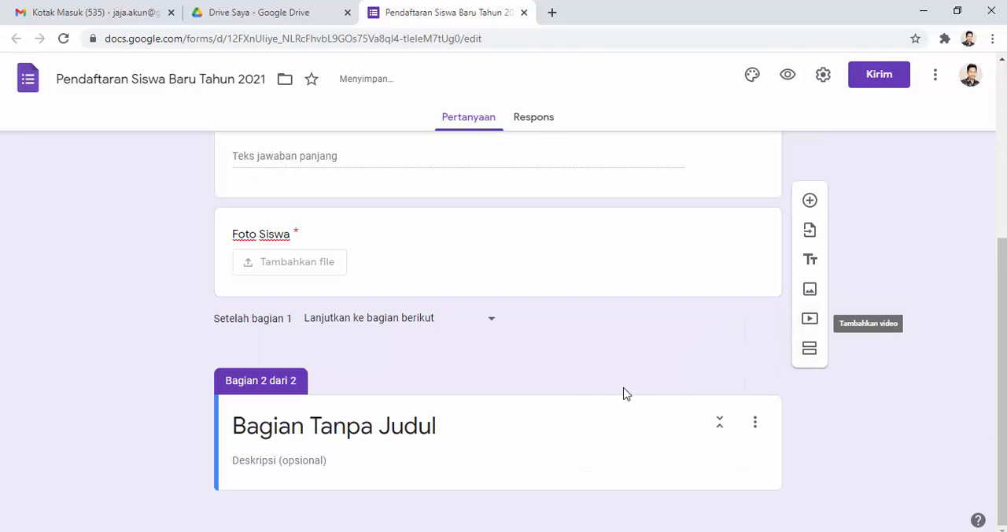
{"action": "left_click", "coordinate": [359, 425]}
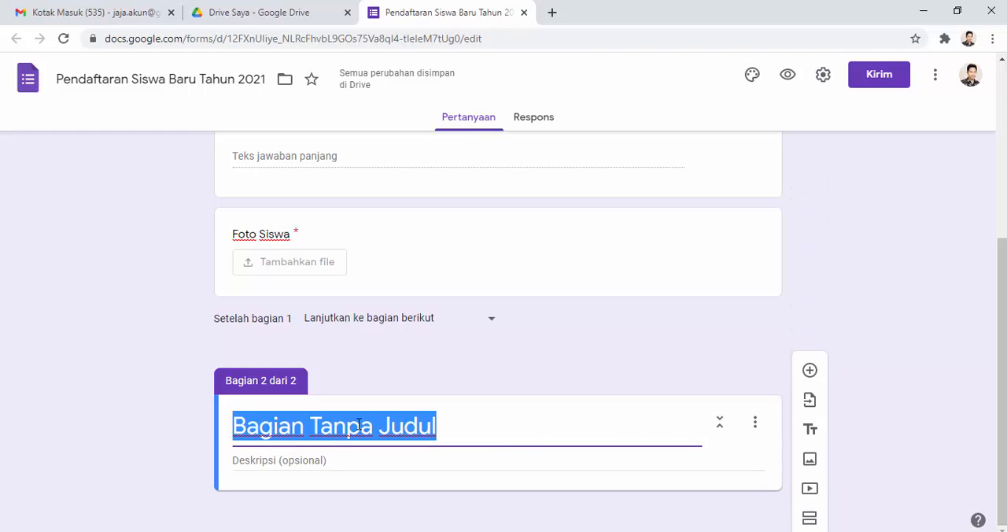
{"action": "type", "text": "Pemin"}
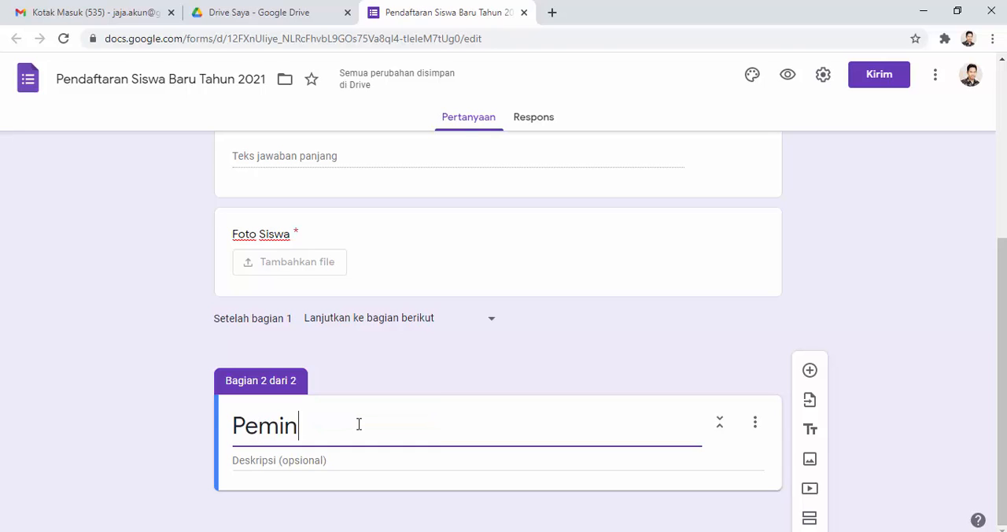
{"action": "type", "text": "atan"}
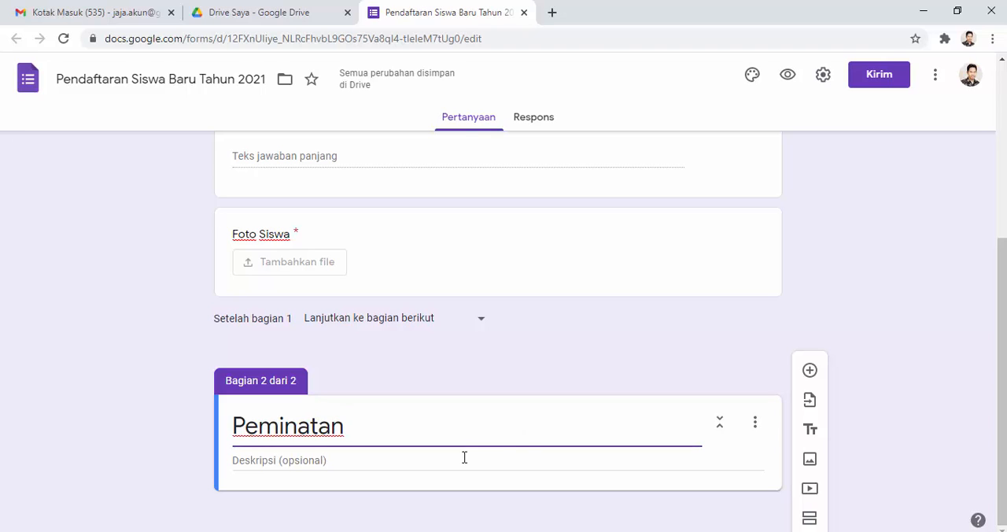
Step: Add a question titled "Jurusan" with the Drop-down answer type to the Peminatan section
{"action": "left_click", "coordinate": [811, 373]}
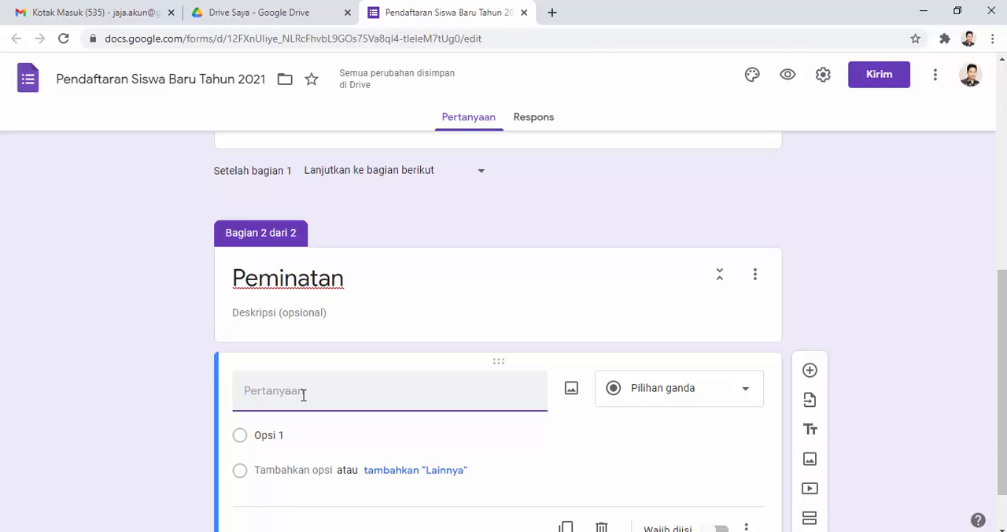
{"action": "type", "text": "Jurusan"}
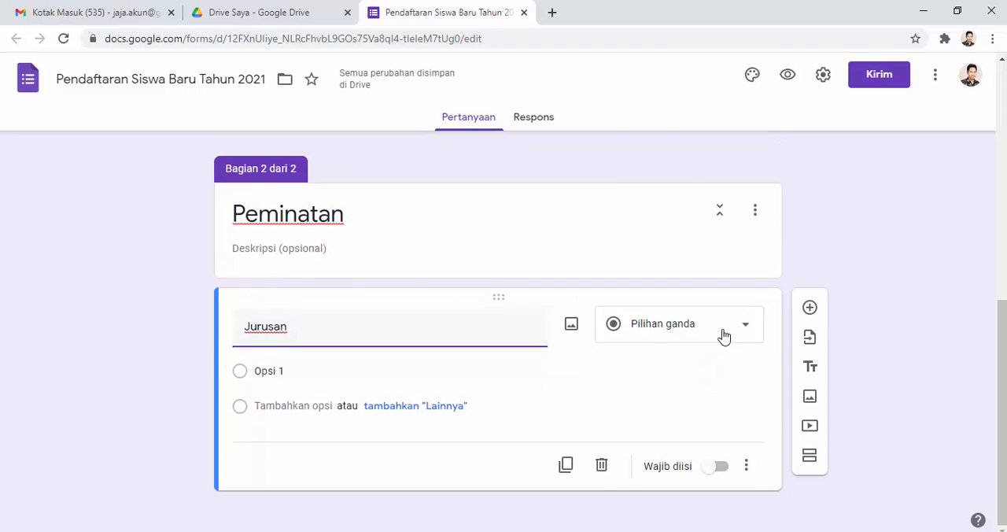
{"action": "left_click", "coordinate": [724, 337]}
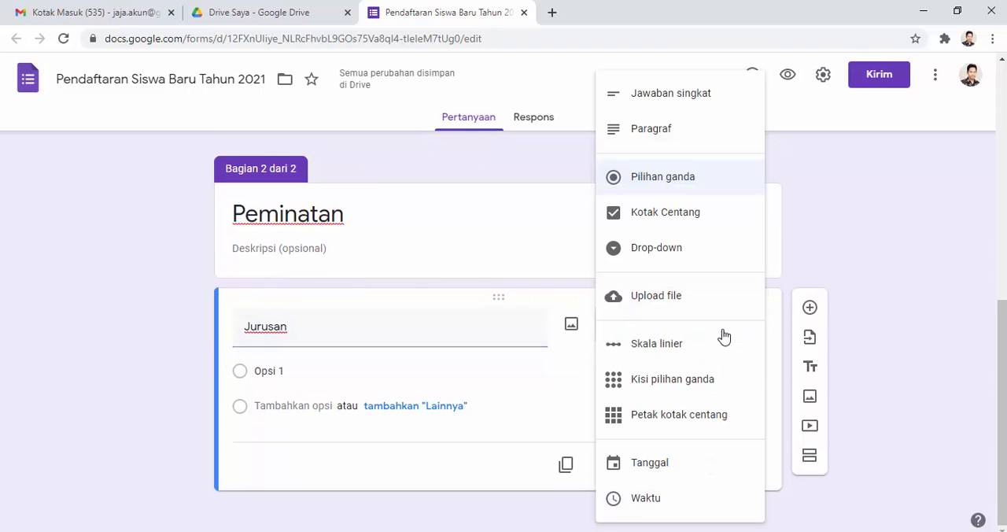
{"action": "left_click", "coordinate": [663, 256]}
Step: Enter TKJ, Akuntansi and Otomotif as the three options of the Jurusan drop-down
{"action": "left_click", "coordinate": [300, 368]}
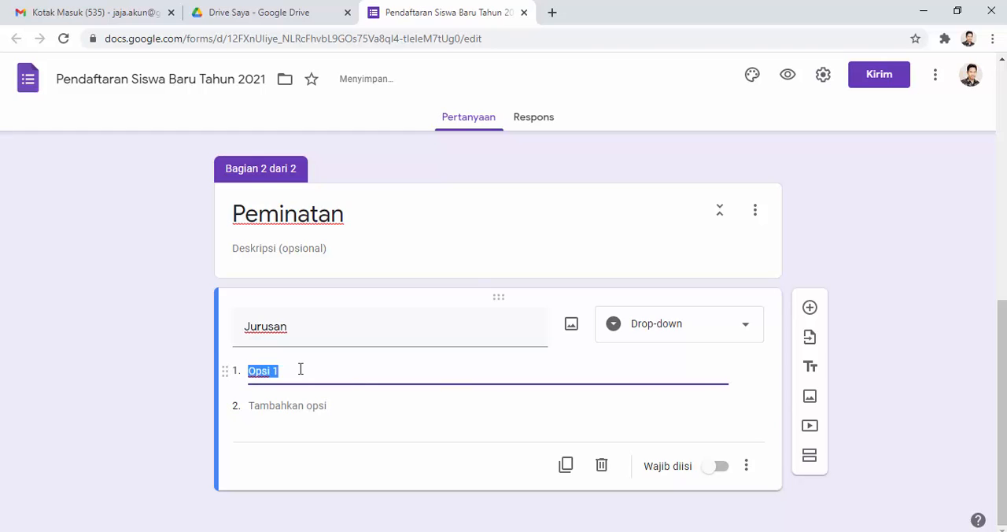
{"action": "type", "text": "TKJ"}
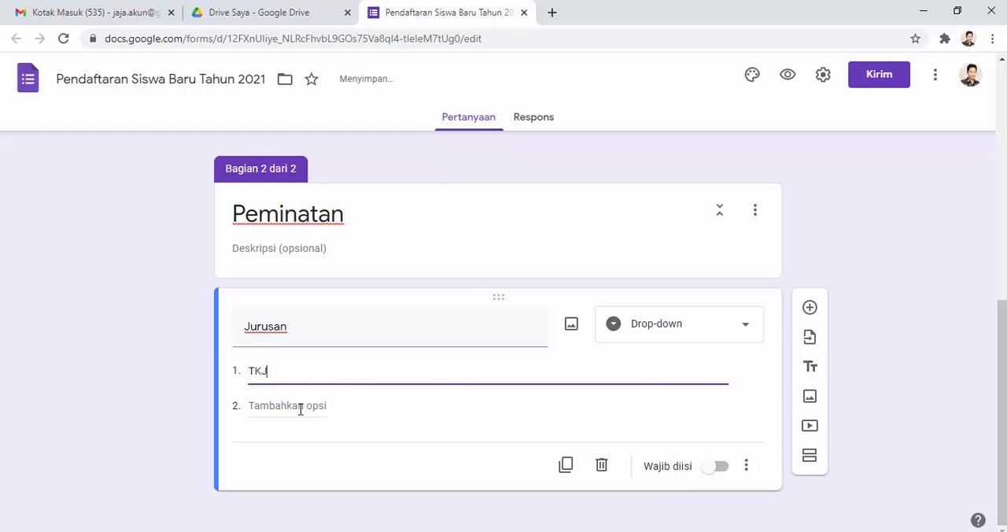
{"action": "left_click", "coordinate": [300, 409]}
{"action": "type", "text": "A"}
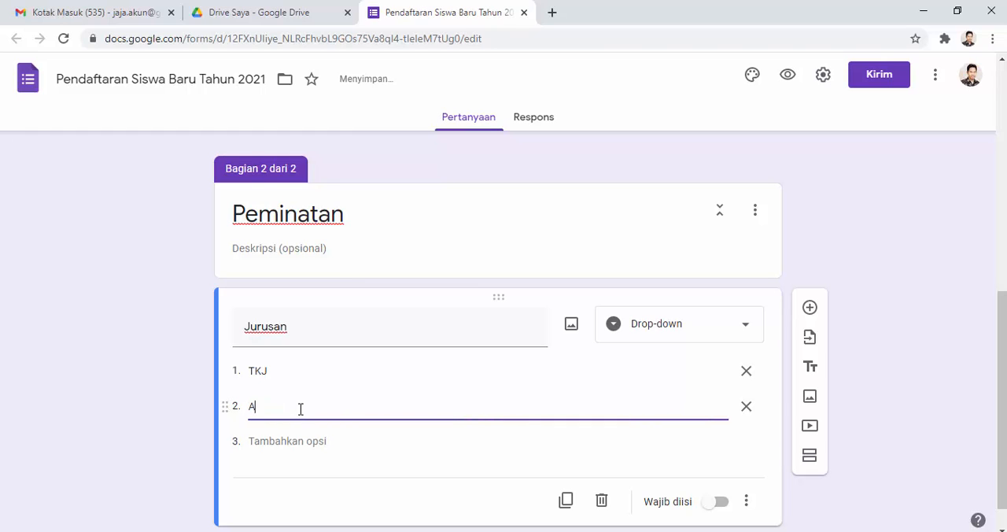
{"action": "type", "text": "kuntansi"}
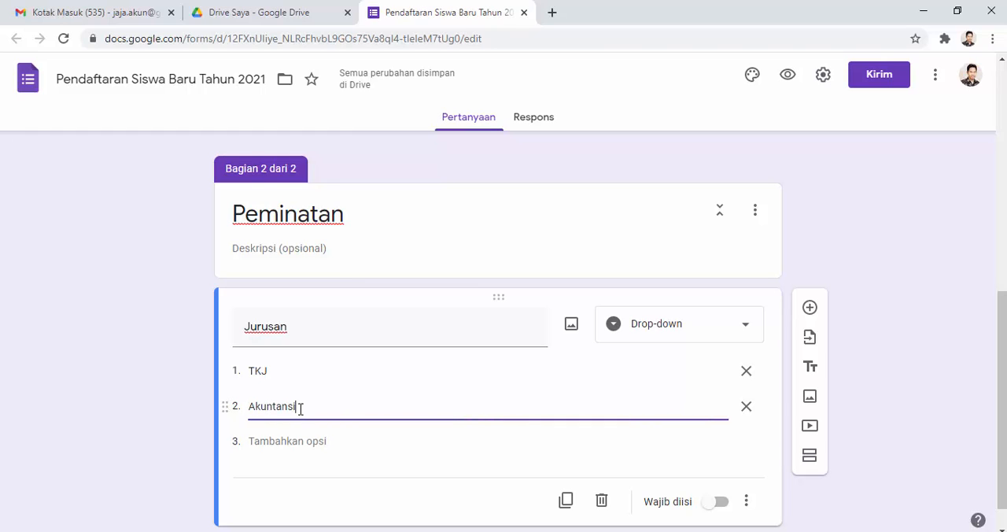
{"action": "left_click", "coordinate": [277, 444]}
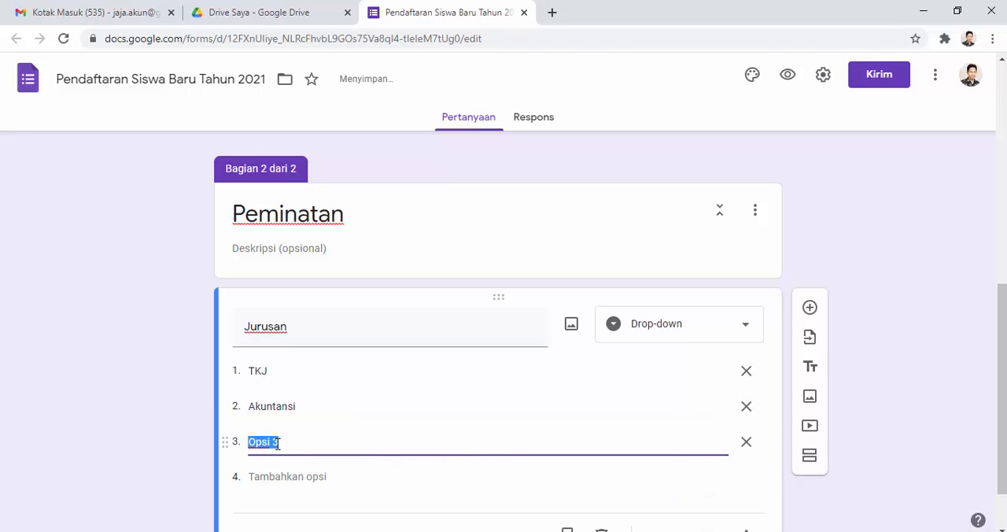
{"action": "type", "text": "Otomoti"}
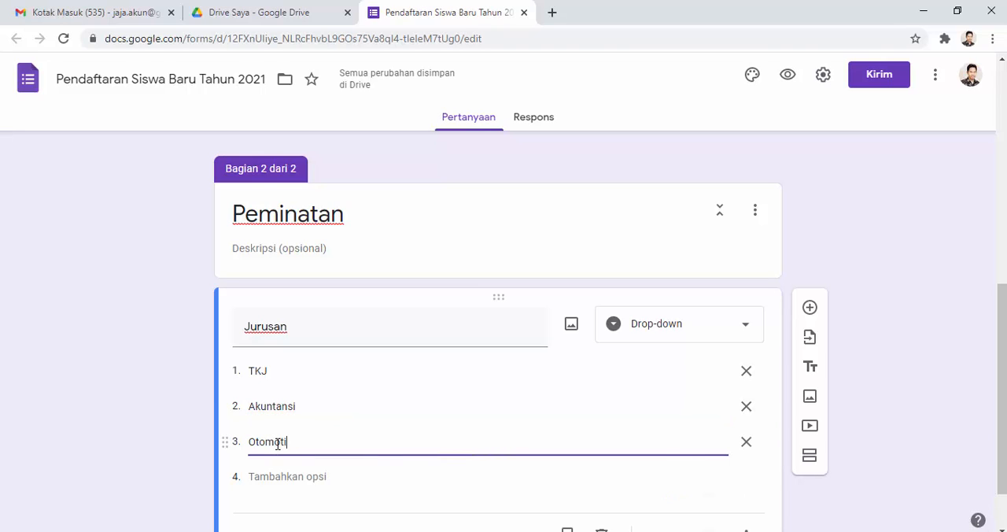
{"action": "type", "text": "f"}
Step: Change the drop-down question's title to "Jurusan :" and make the question required
{"action": "left_click", "coordinate": [312, 328]}
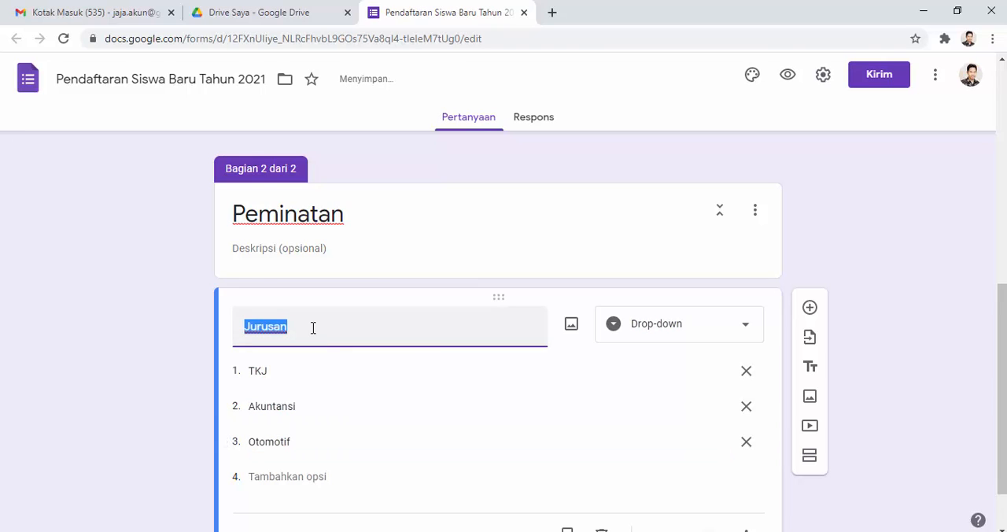
{"action": "left_click", "coordinate": [312, 328]}
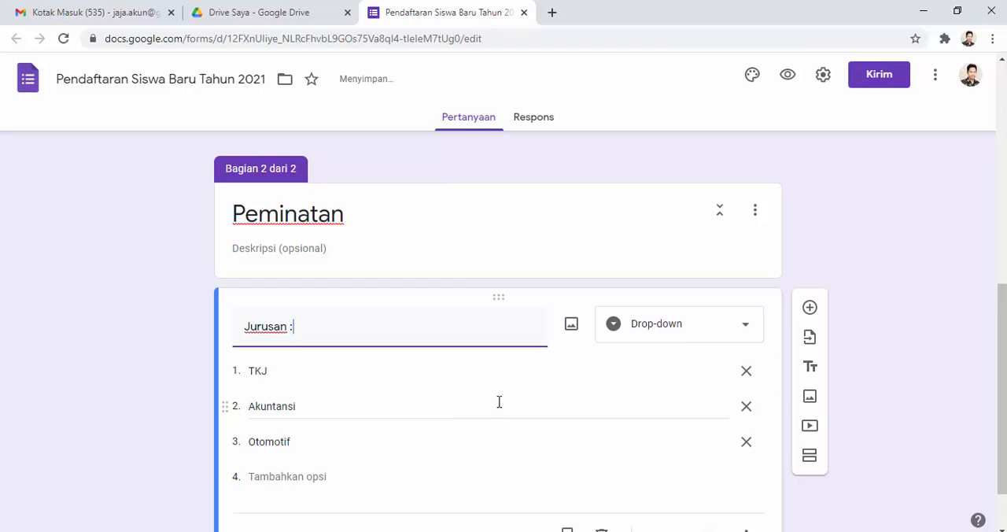
{"action": "scroll", "coordinate": [551, 424], "scroll_direction": "down", "scroll_amount": 1}
{"action": "left_click", "coordinate": [715, 467]}
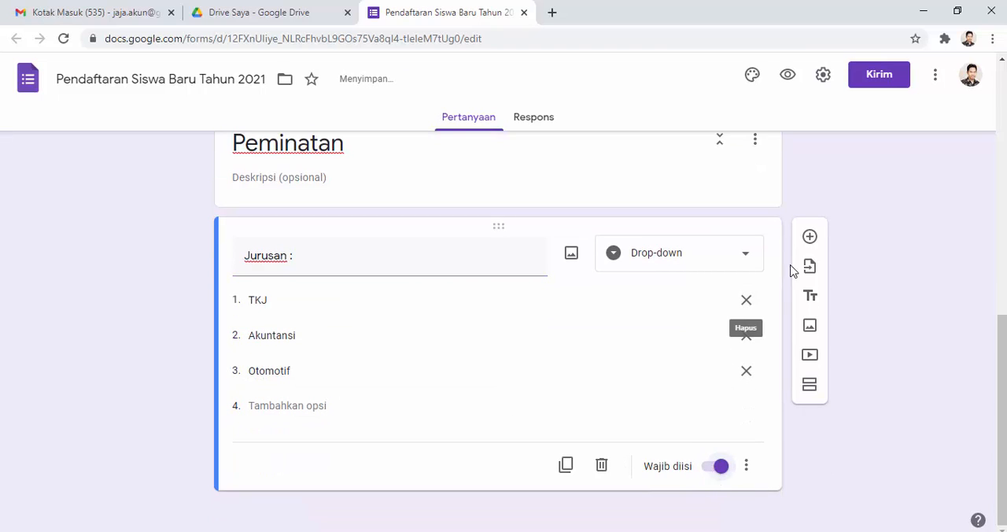
Step: Add a question titled "Alasan Memilih Jurusan" with the Paragraf answer type below the Jurusan question
{"action": "left_click", "coordinate": [811, 240]}
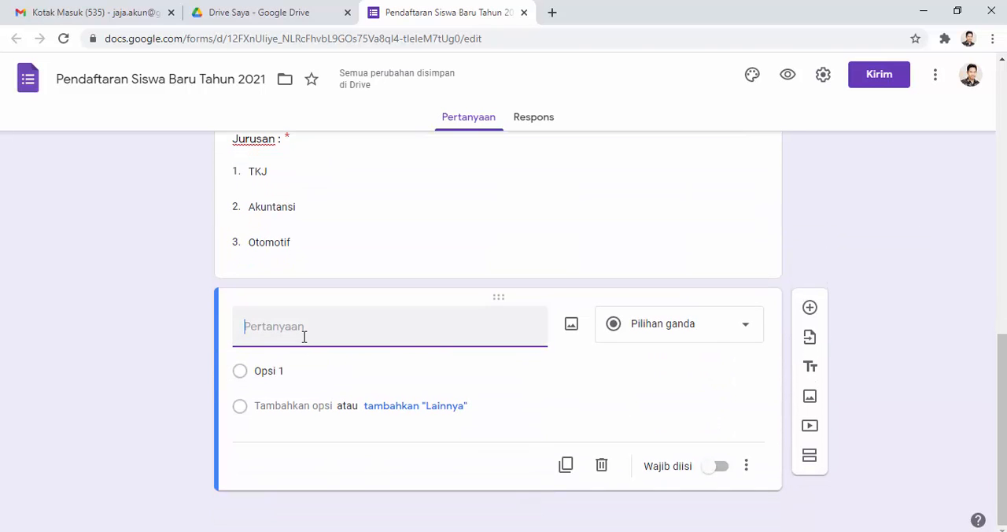
{"action": "type", "text": "Ala"}
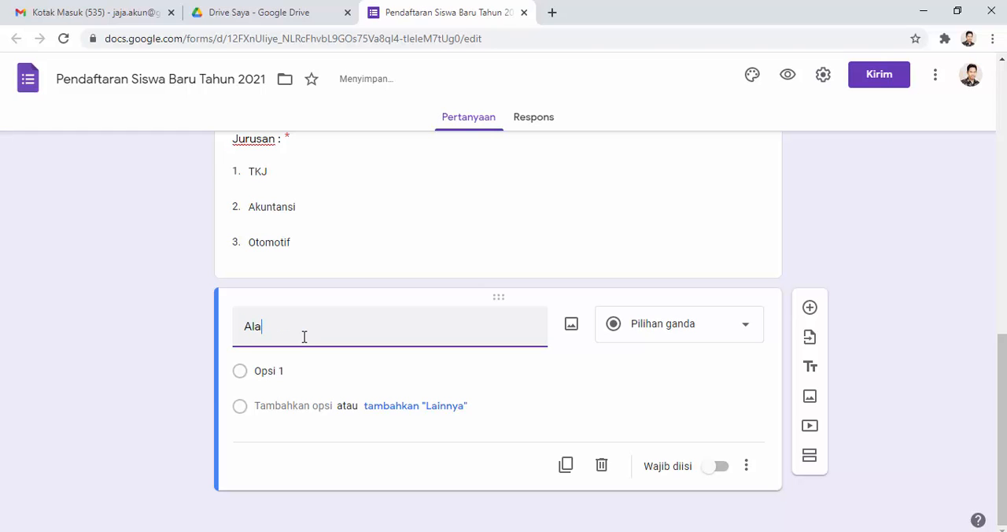
{"action": "type", "text": "san Memilih Jurusan"}
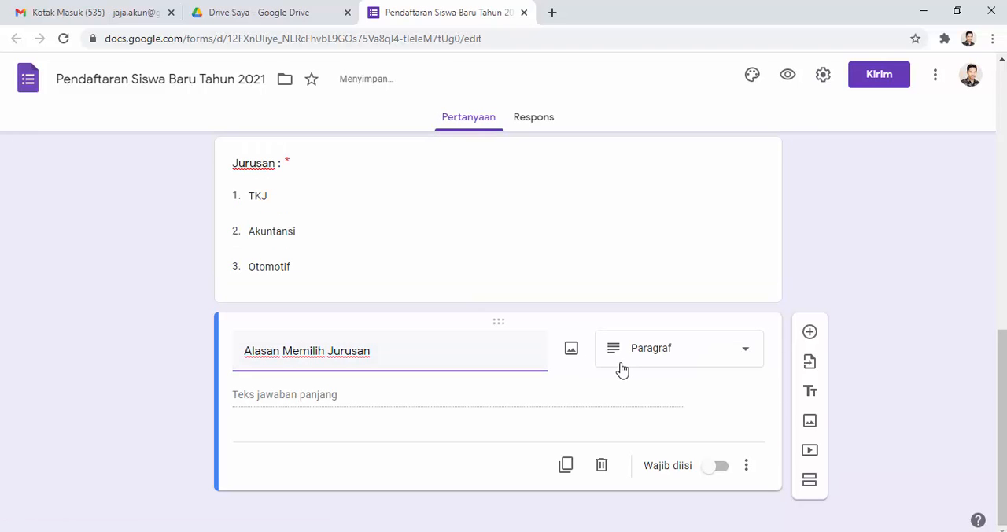
Step: Make the "Alasan Memilih Jurusan" question required and add a question titled "Dasar Keahlian Yang Dimiliki" below it
{"action": "left_click", "coordinate": [719, 467]}
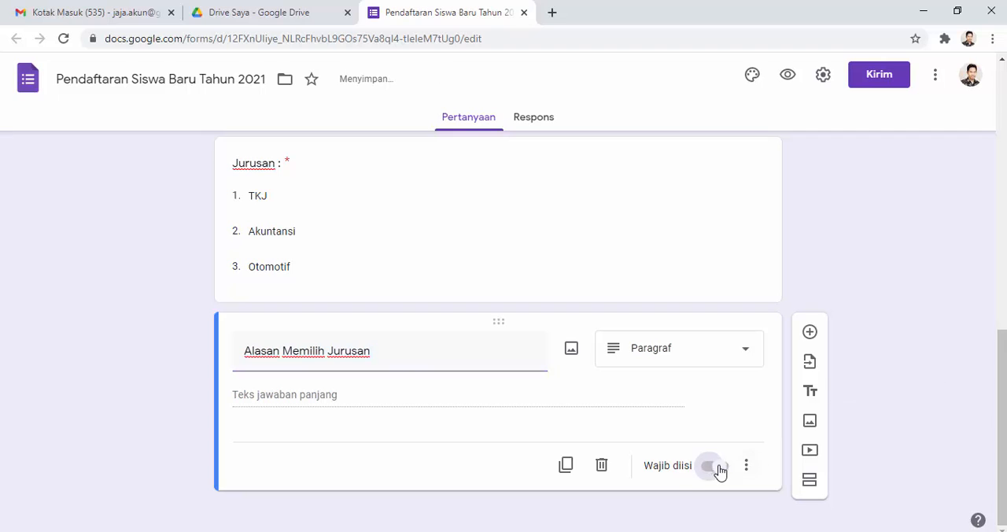
{"action": "left_click", "coordinate": [810, 333]}
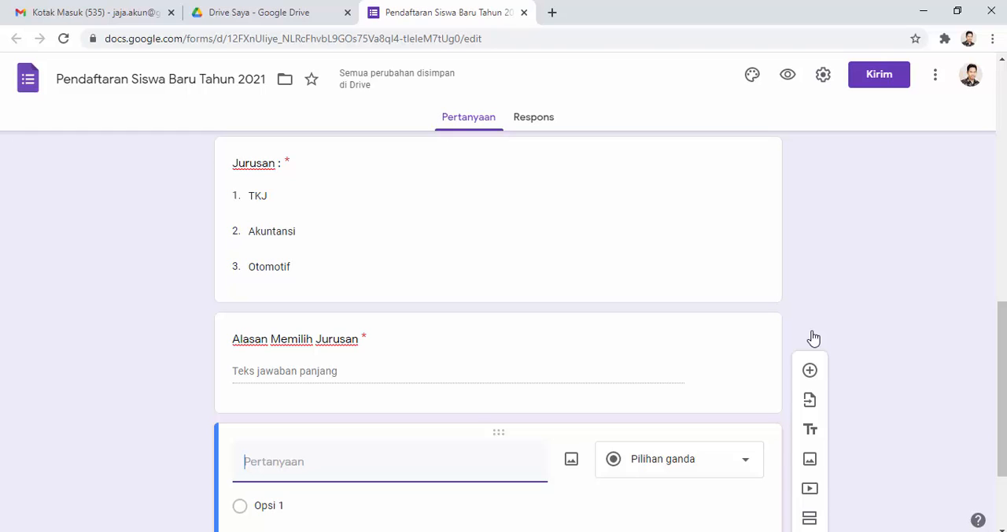
{"action": "type", "text": "Dasar Keahlian Yang Dimiliki"}
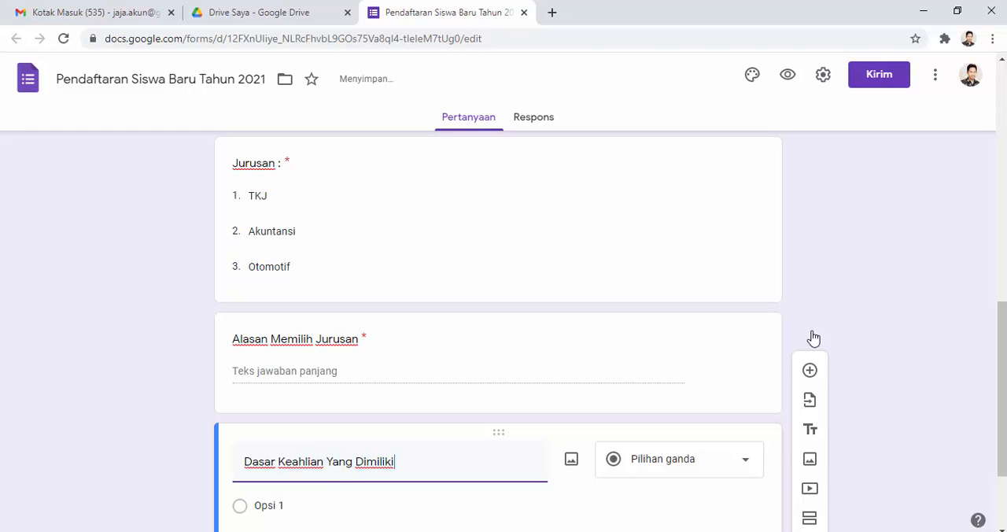
Step: Set the "Dasar Keahlian Yang Dimiliki" question to the Paragraf answer type and make it required
{"action": "scroll", "coordinate": [815, 336], "scroll_direction": "down", "scroll_amount": 2}
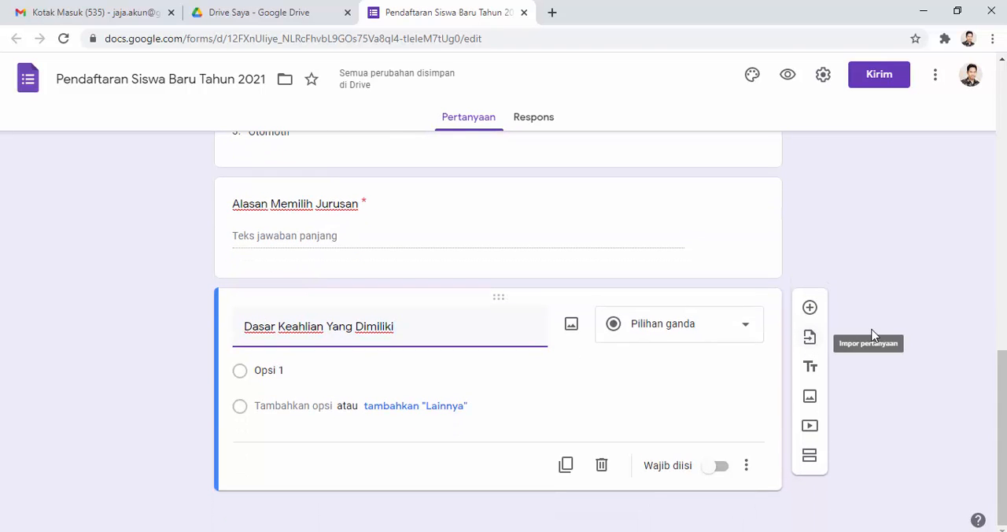
{"action": "left_click", "coordinate": [732, 328]}
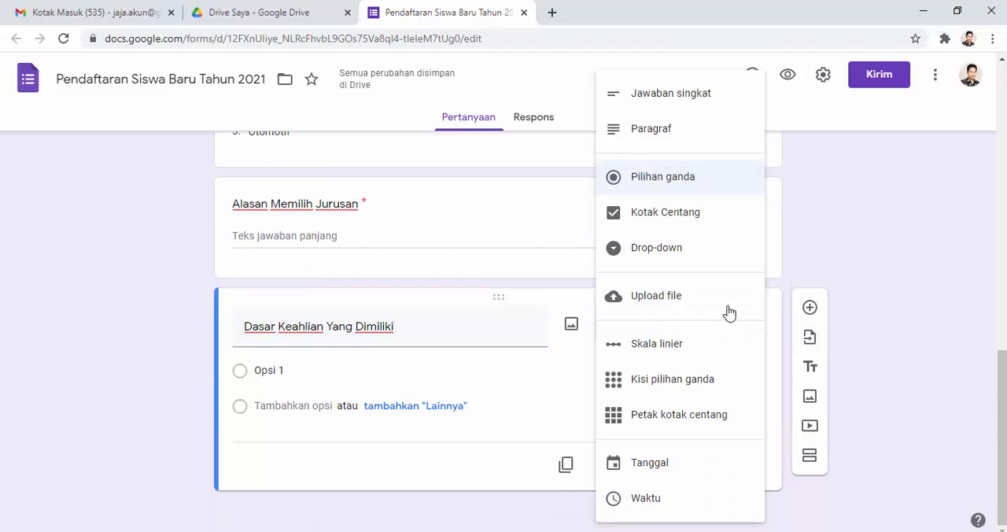
{"action": "left_click", "coordinate": [671, 134]}
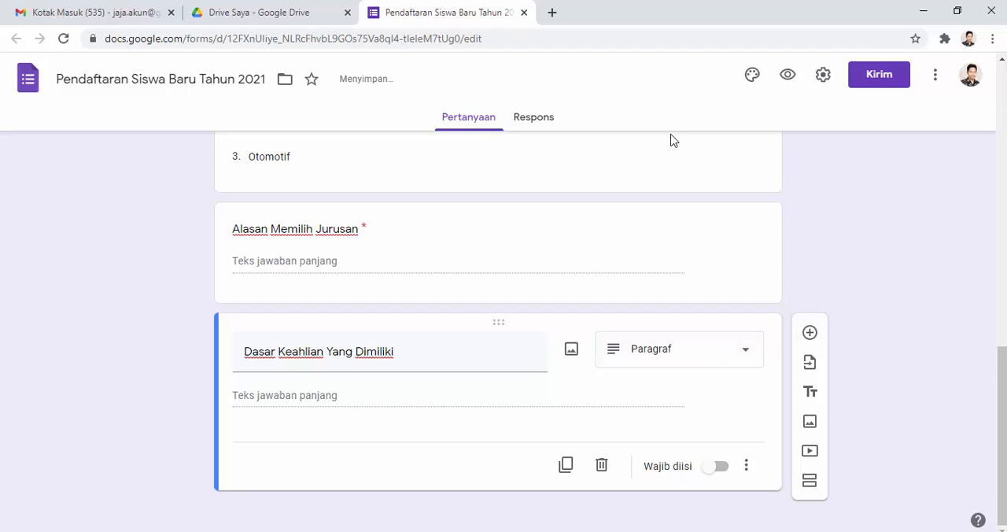
{"action": "left_click", "coordinate": [710, 470]}
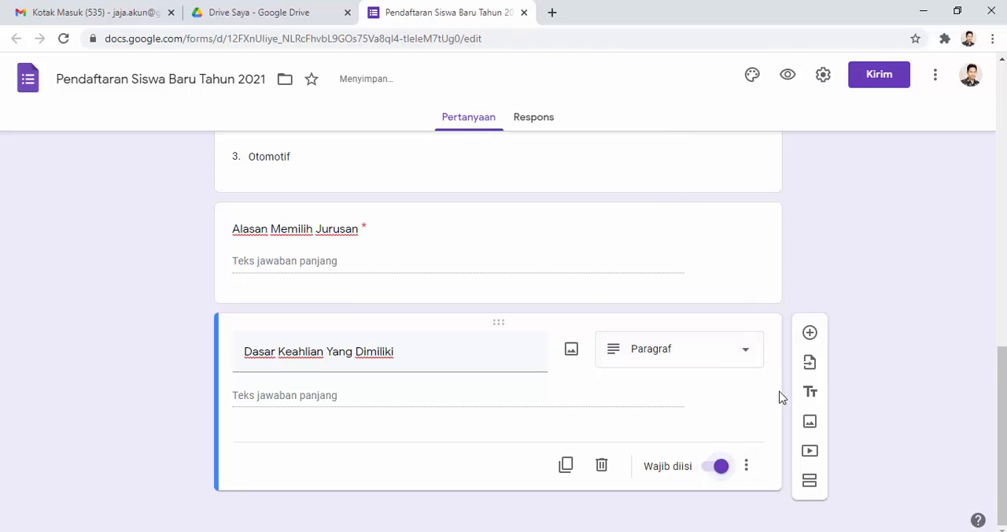
Step: Add a required question titled "Hoby" with the Jawaban singkat answer type at the end of the Peminatan section
{"action": "left_click", "coordinate": [810, 333]}
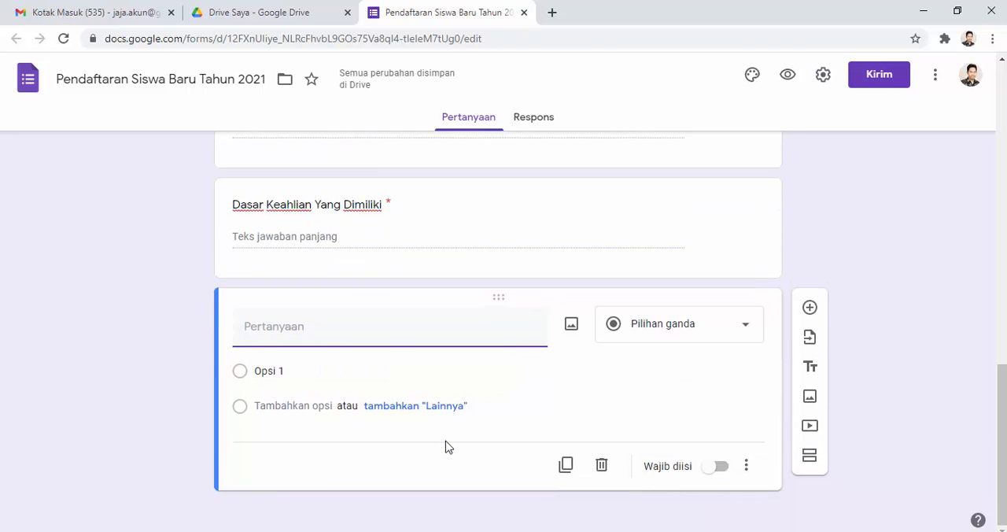
{"action": "type", "text": "Hoby"}
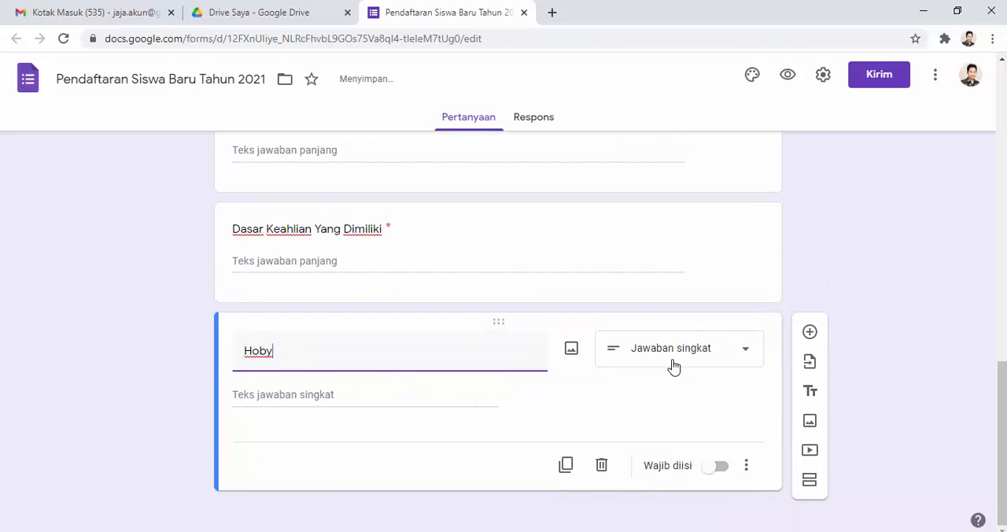
{"action": "left_click", "coordinate": [717, 470]}
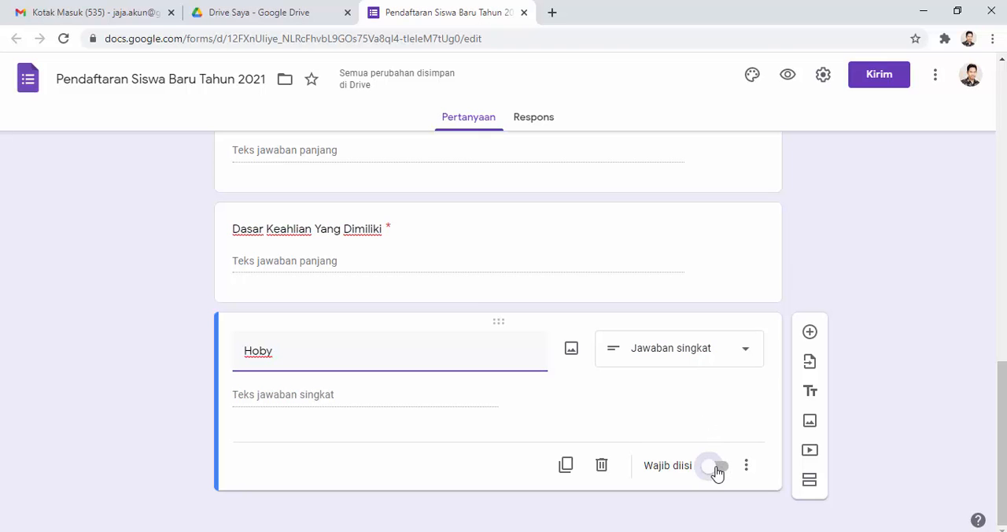
Step: Add a third section after the Hoby question and title it "Data Orang Tua Siswa"
{"action": "scroll", "coordinate": [400, 363], "scroll_direction": "up", "scroll_amount": 7}
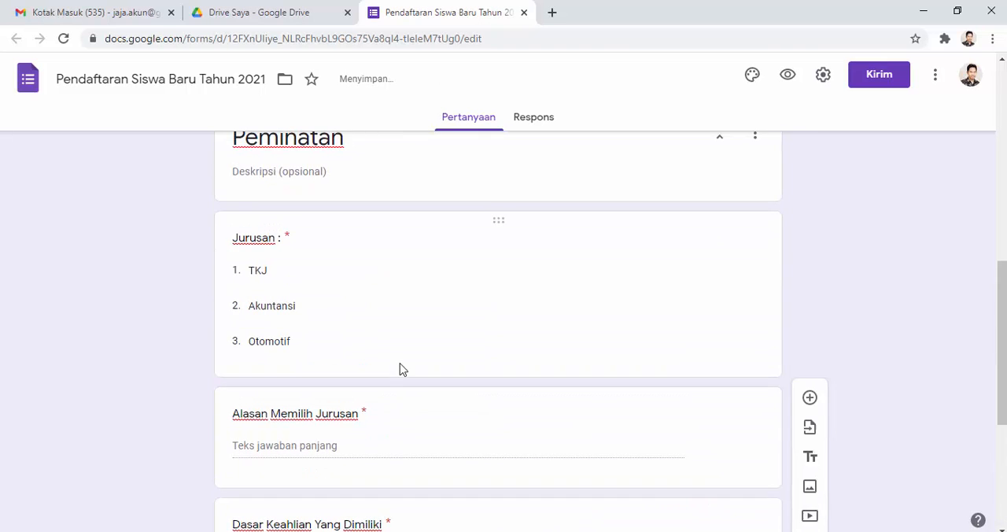
{"action": "scroll", "coordinate": [404, 344], "scroll_direction": "up", "scroll_amount": 5}
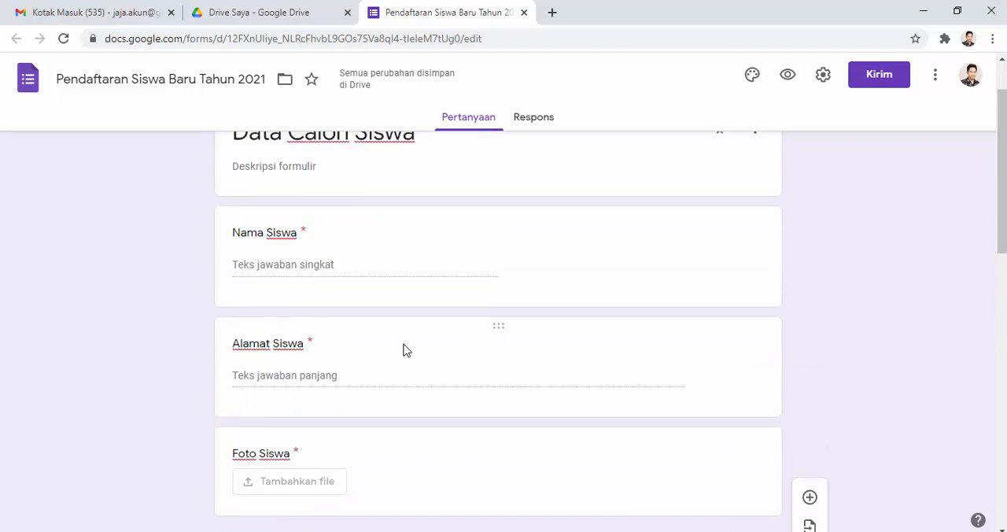
{"action": "scroll", "coordinate": [403, 350], "scroll_direction": "down", "scroll_amount": 12}
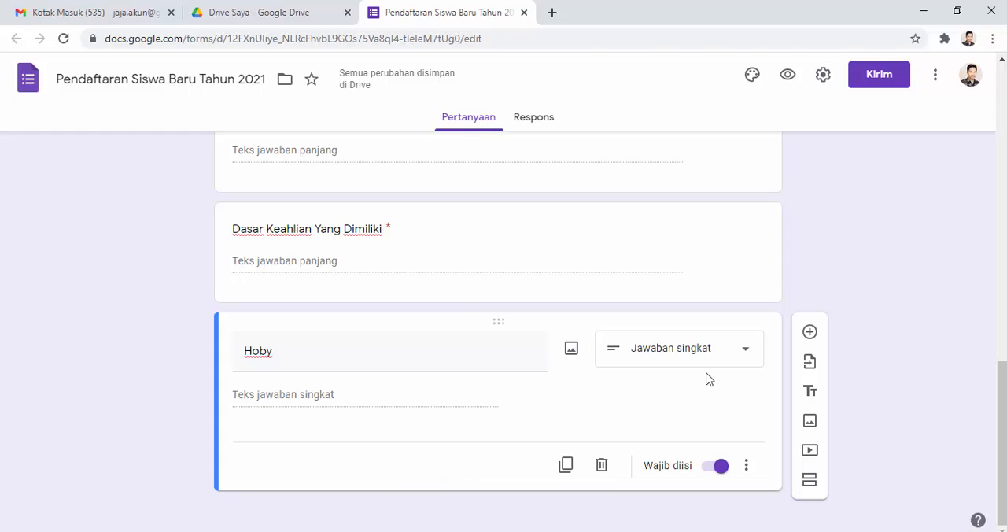
{"action": "left_click", "coordinate": [811, 481]}
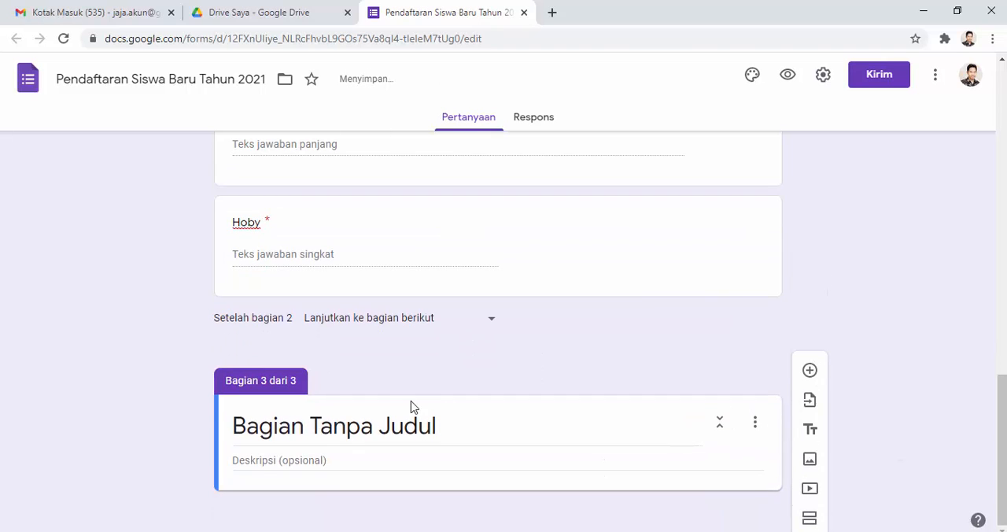
{"action": "left_click", "coordinate": [322, 427]}
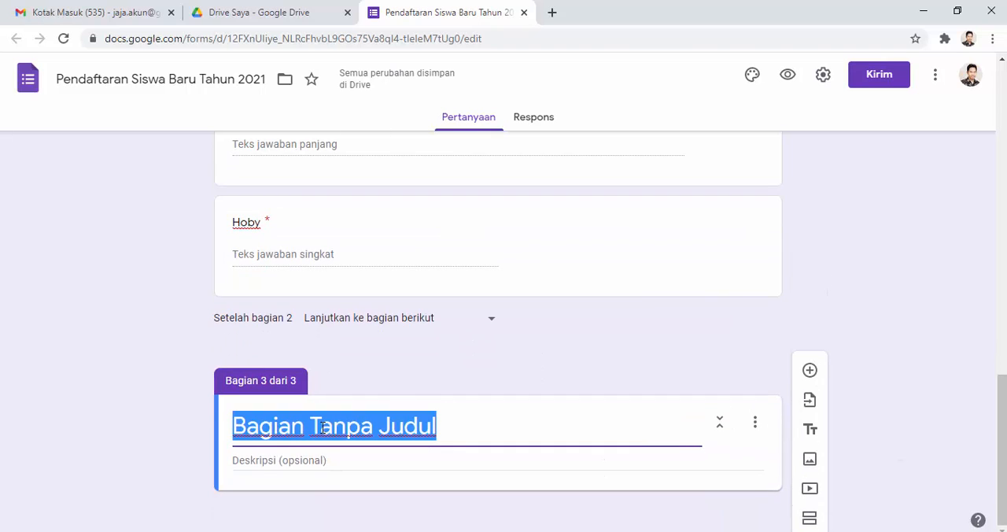
{"action": "type", "text": "D"}
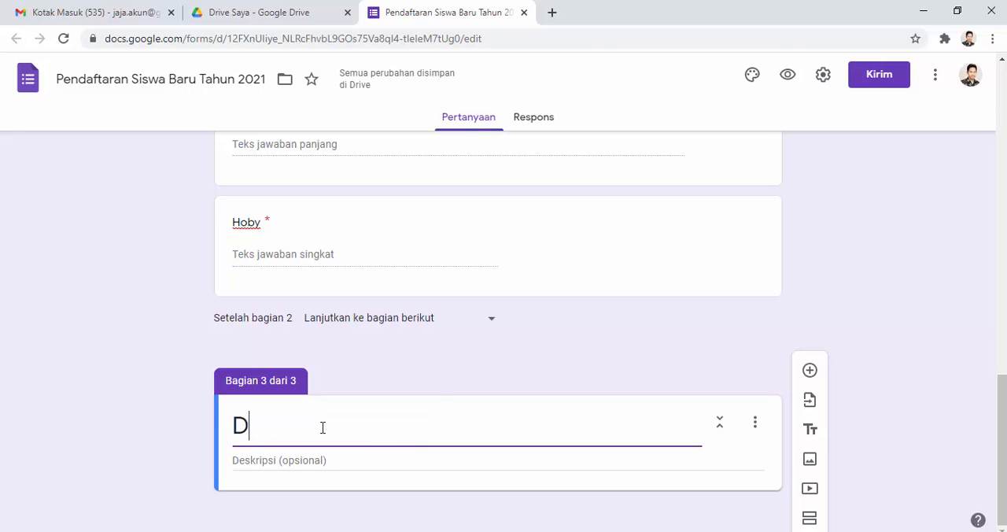
{"action": "type", "text": "ata Orang T"}
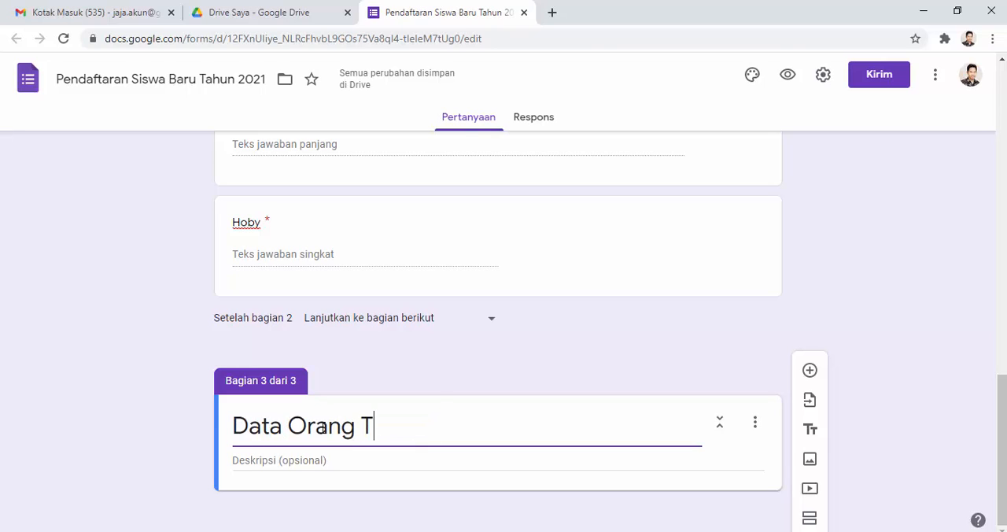
{"action": "type", "text": "ua Siswa"}
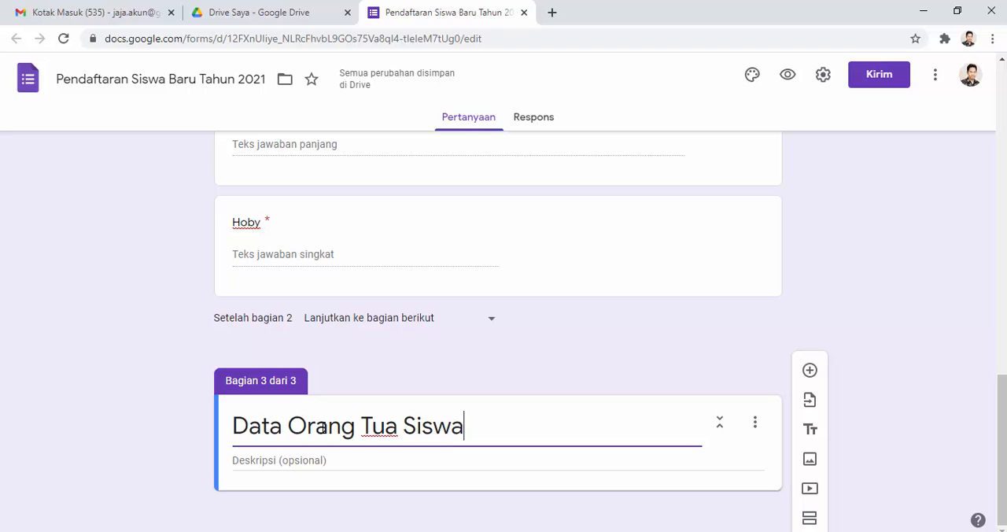
Step: Add a required Jawaban singkat question titled "Nama Ayah Kandung" to the Data Orang Tua Siswa section
{"action": "left_click", "coordinate": [809, 371]}
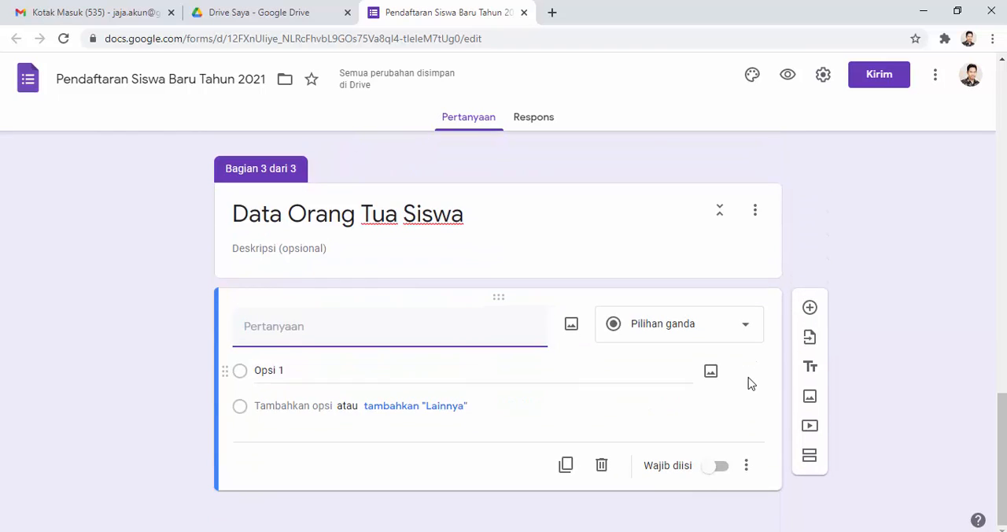
{"action": "type", "text": "Nama Ayah Kandung"}
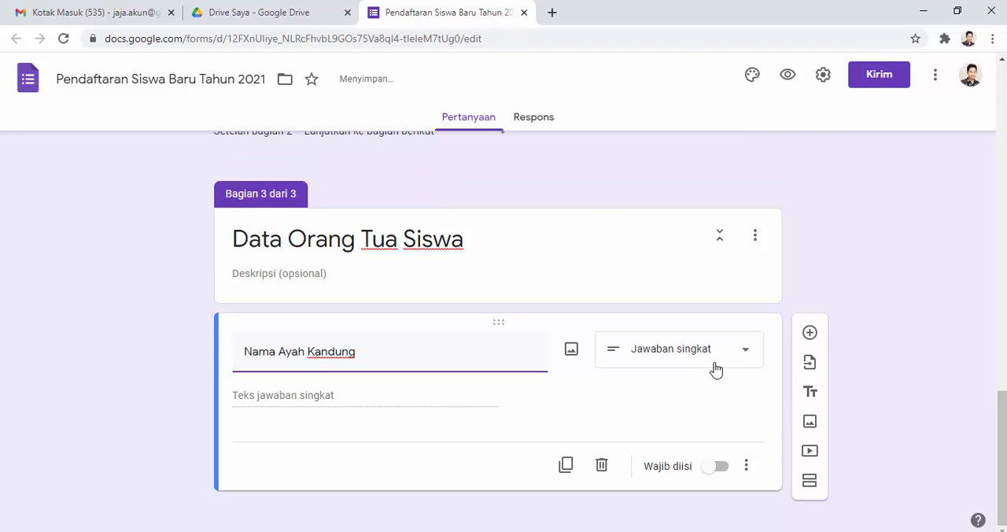
{"action": "left_click", "coordinate": [714, 467]}
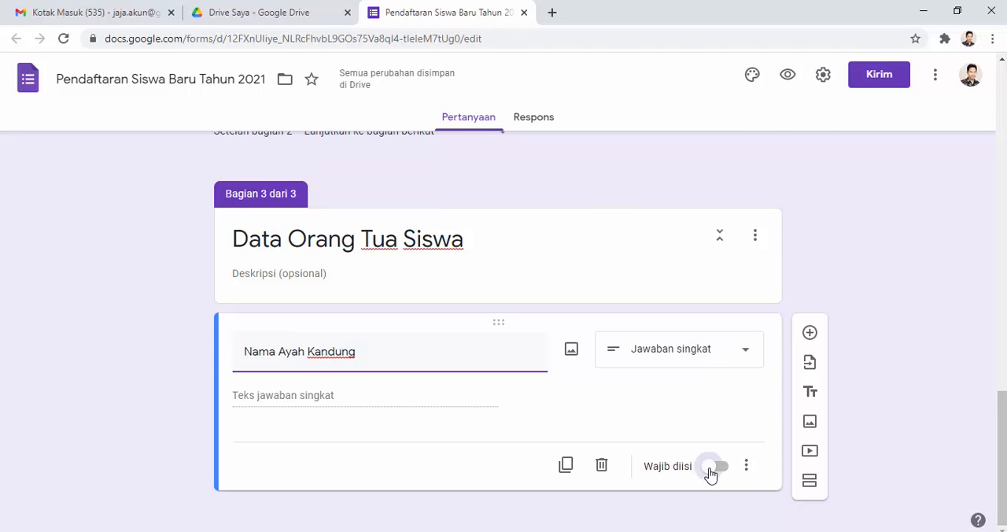
Step: Add a required question titled "Alamat" with the Paragraf answer type below the father's name question
{"action": "left_click", "coordinate": [810, 332]}
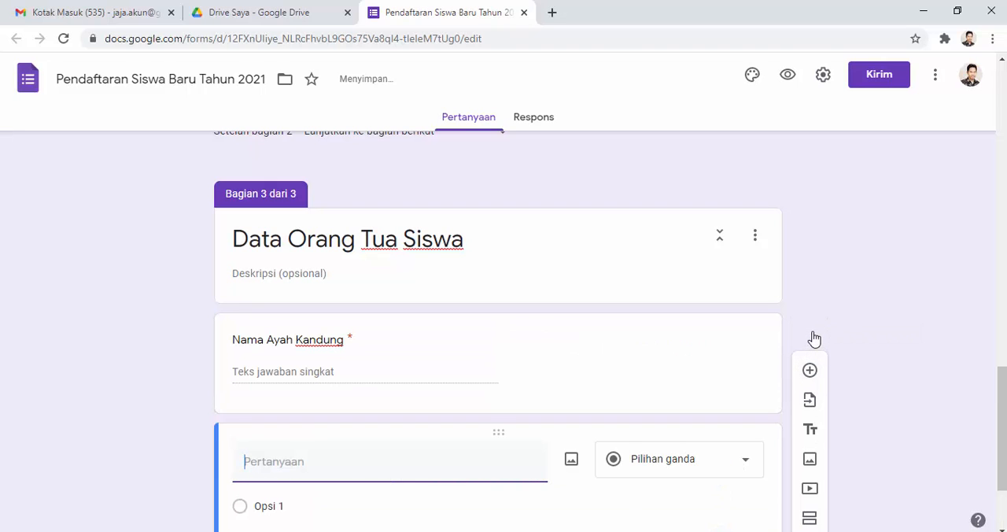
{"action": "type", "text": "Alamat"}
{"action": "scroll", "coordinate": [758, 359], "scroll_direction": "down", "scroll_amount": 1}
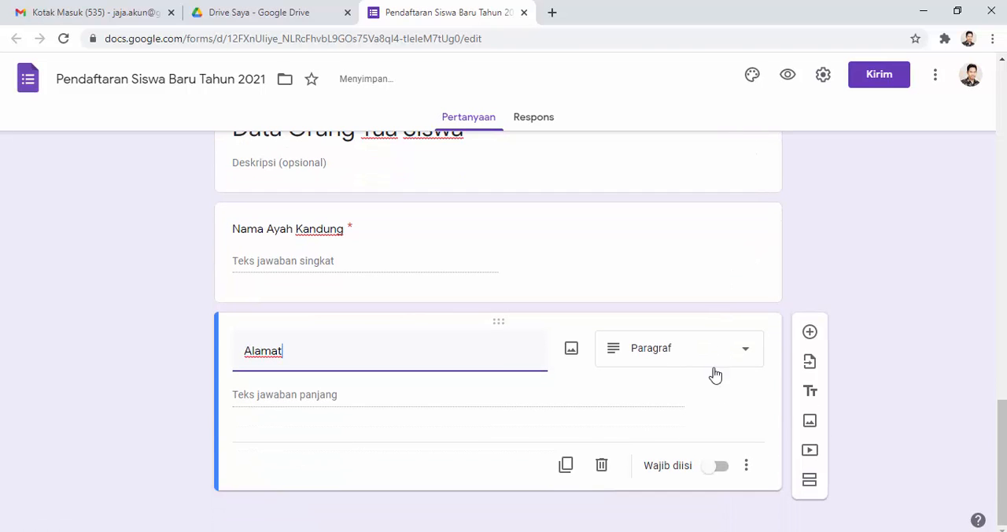
{"action": "left_click", "coordinate": [712, 470]}
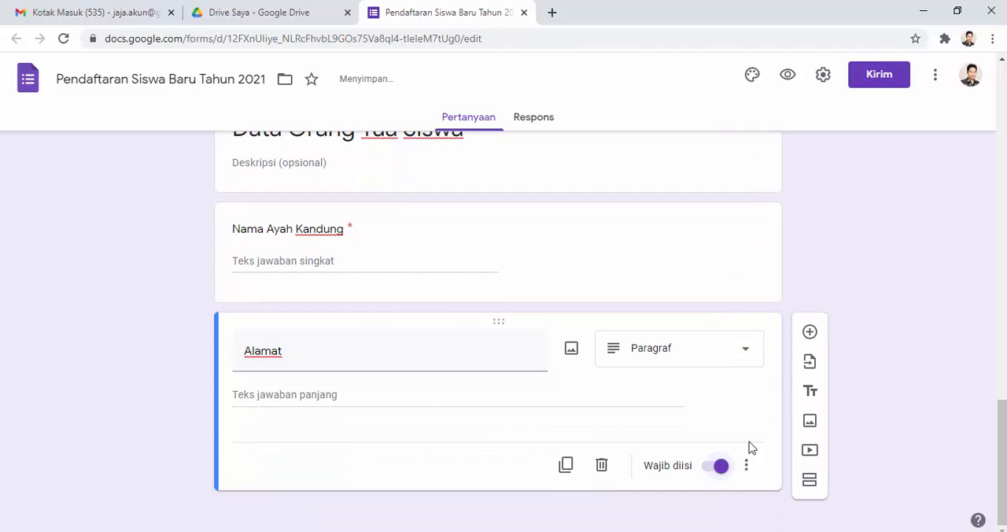
Step: Add a question titled "Pekerjaan :" with the Drop-down answer type below the parents' Alamat question
{"action": "left_click", "coordinate": [810, 334]}
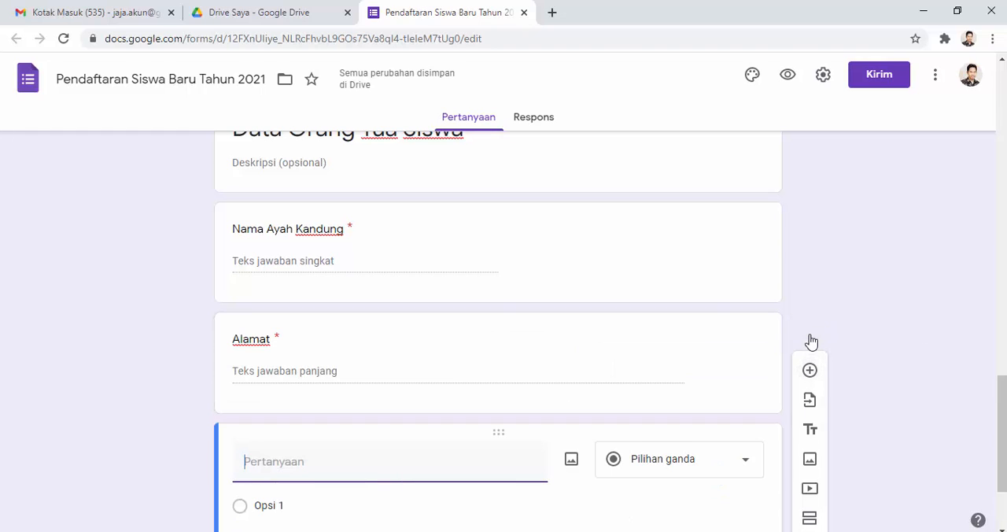
{"action": "type", "text": "Pekerja"}
{"action": "type", "text": "an :"}
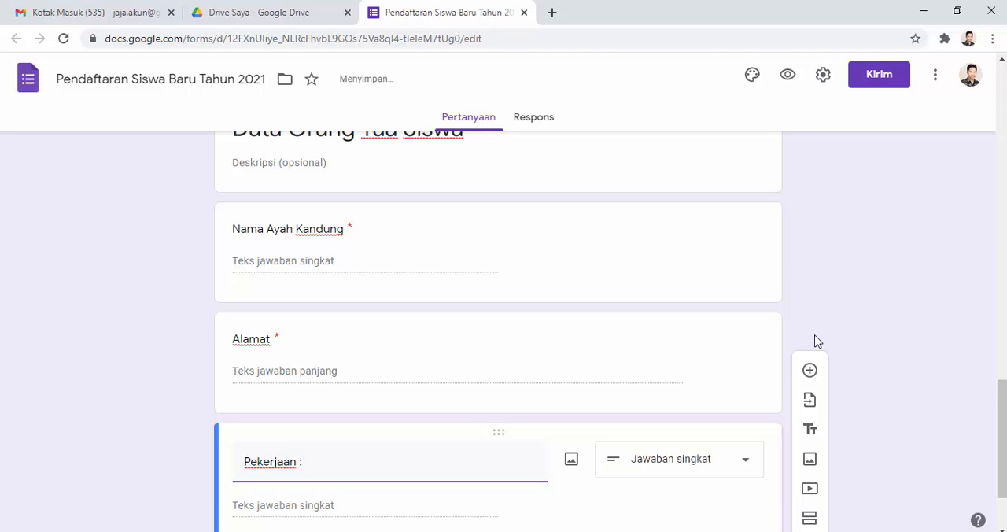
{"action": "scroll", "coordinate": [839, 342], "scroll_direction": "down", "scroll_amount": 2}
{"action": "left_click", "coordinate": [744, 355]}
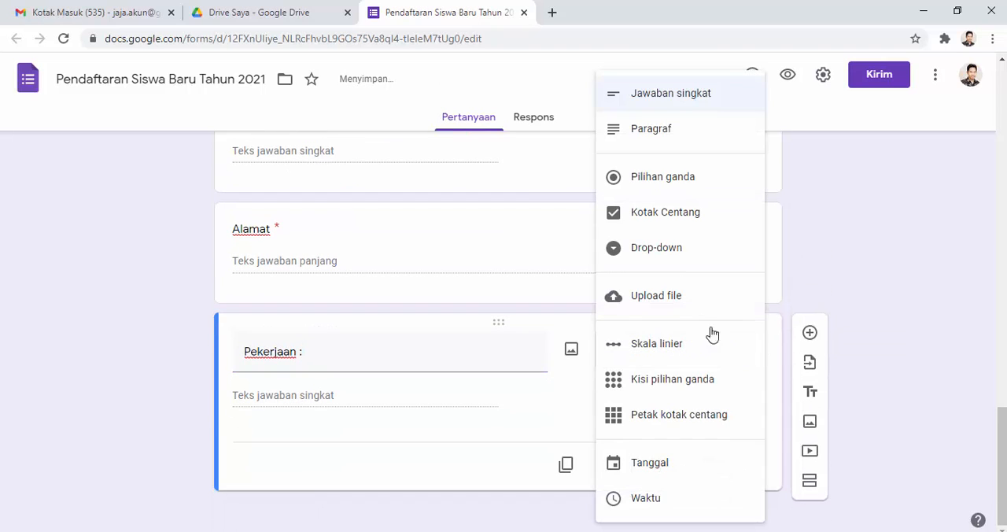
{"action": "left_click", "coordinate": [656, 250]}
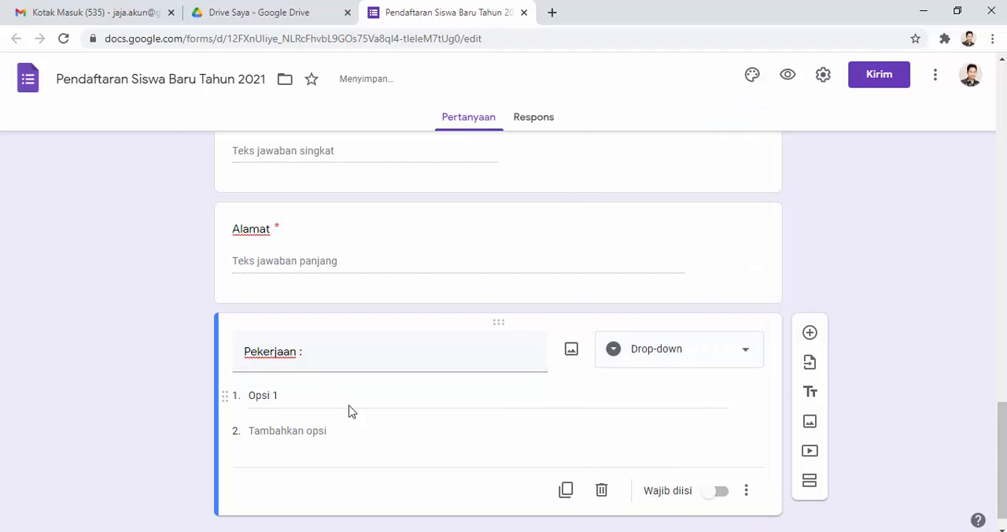
Step: Enter PNS, Buruh and Wiraswasta as the three options of the Pekerjaan drop-down
{"action": "left_click", "coordinate": [317, 394]}
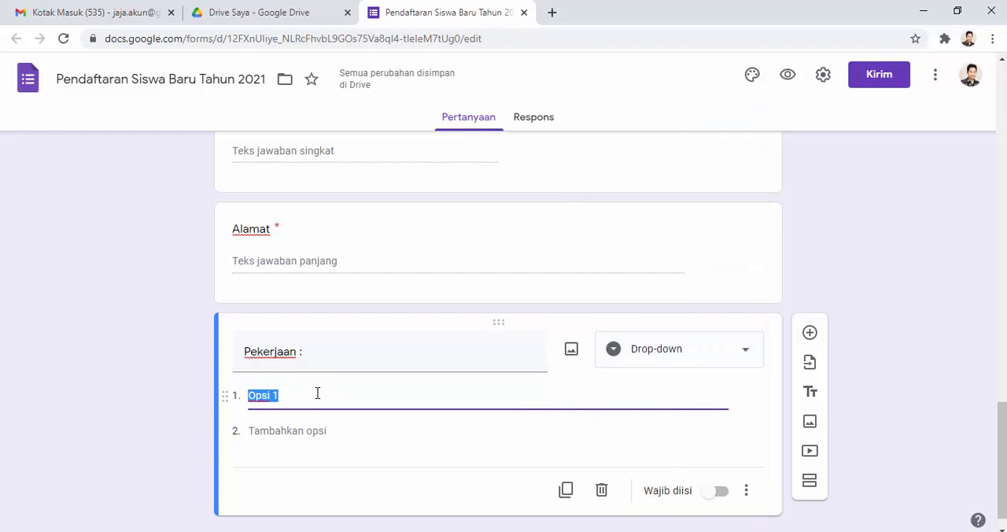
{"action": "type", "text": "PNS"}
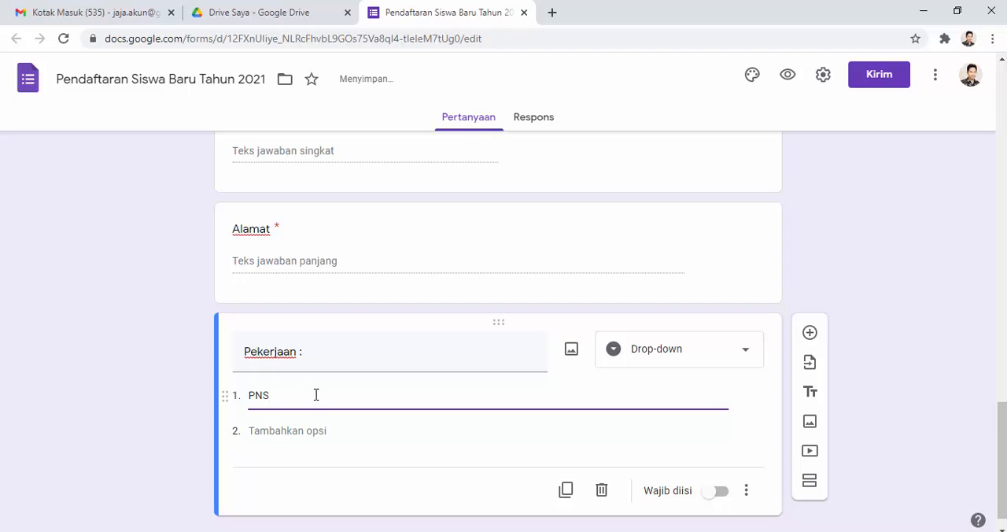
{"action": "left_click", "coordinate": [299, 429]}
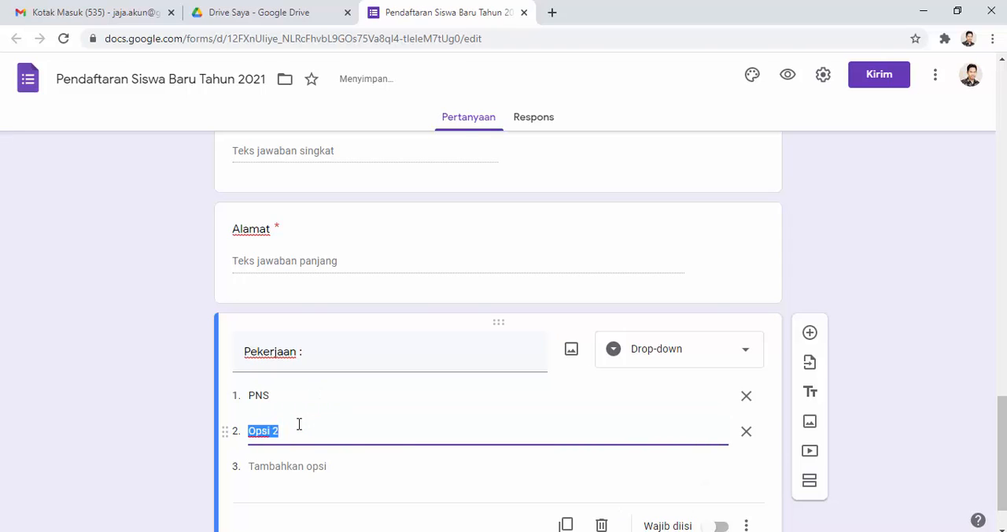
{"action": "type", "text": "Buruh"}
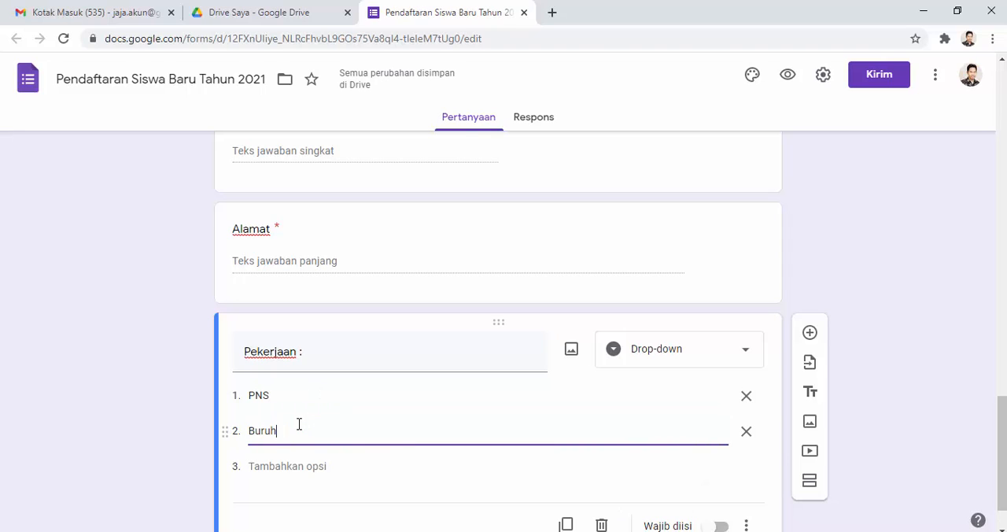
{"action": "left_click", "coordinate": [288, 466]}
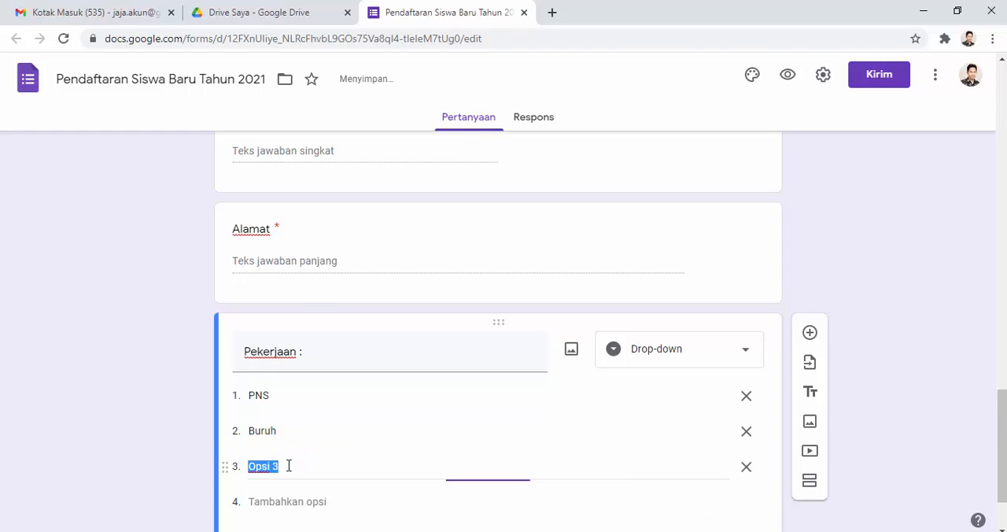
{"action": "type", "text": "Wiraswasta"}
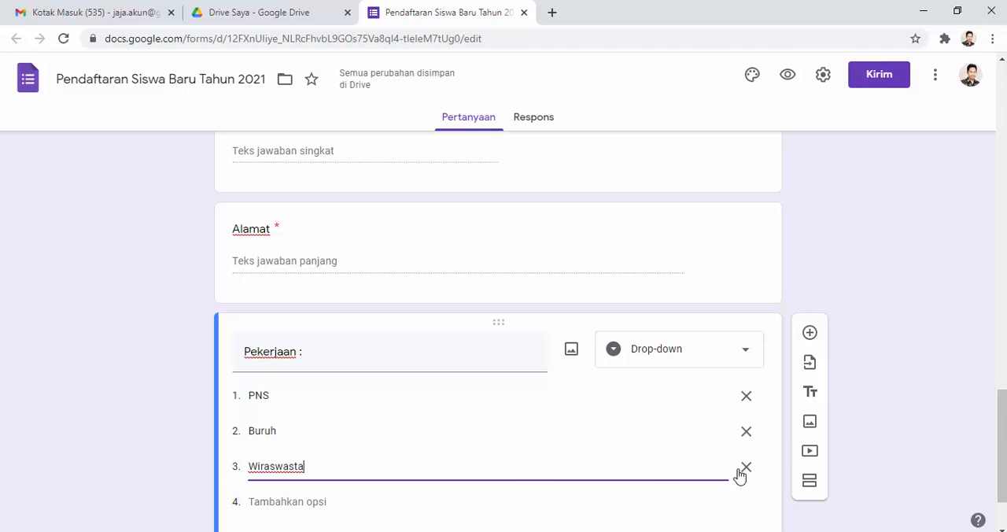
{"action": "scroll", "coordinate": [695, 485], "scroll_direction": "down", "scroll_amount": 2}
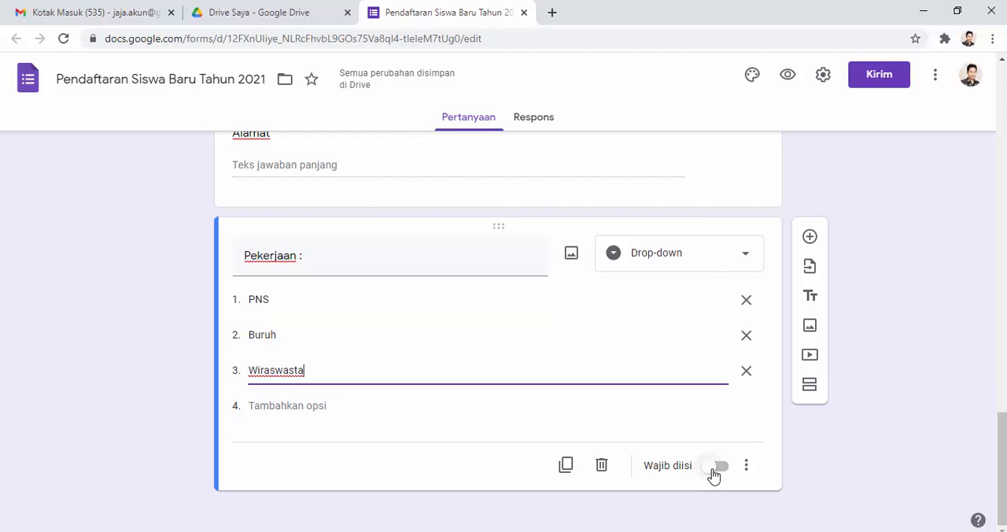
Step: Make the Pekerjaan drop-down question required
{"action": "left_click", "coordinate": [713, 473]}
Step: Look through the form's three sections, Data Calon Siswa, Peminatan and Data Orang Tua Siswa, to review all their questions
{"action": "scroll", "coordinate": [929, 372], "scroll_direction": "up", "scroll_amount": 2}
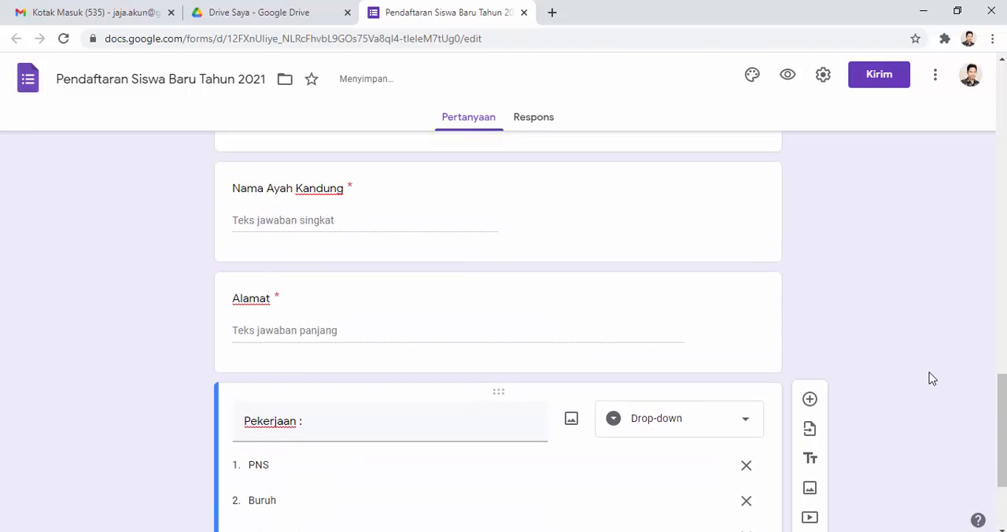
{"action": "scroll", "coordinate": [929, 372], "scroll_direction": "up", "scroll_amount": 10}
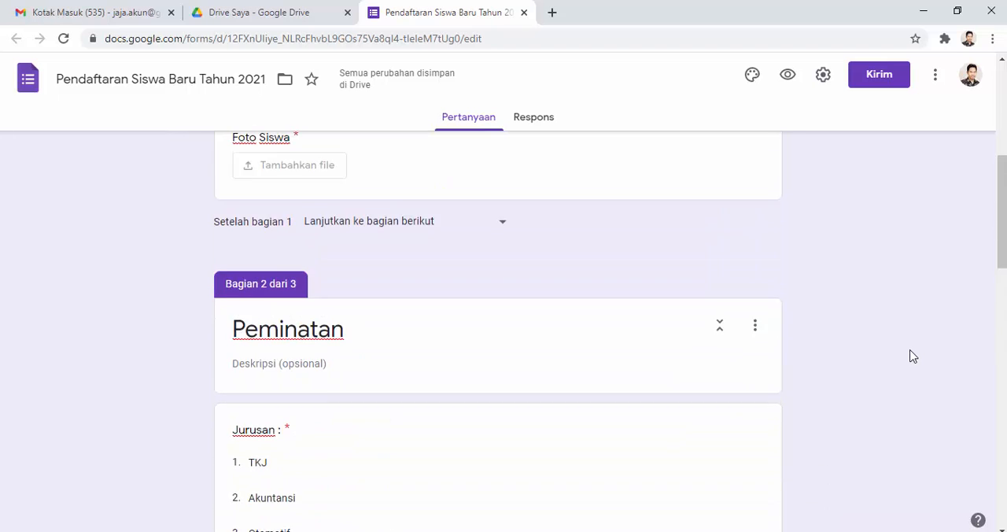
{"action": "scroll", "coordinate": [912, 356], "scroll_direction": "up", "scroll_amount": 5}
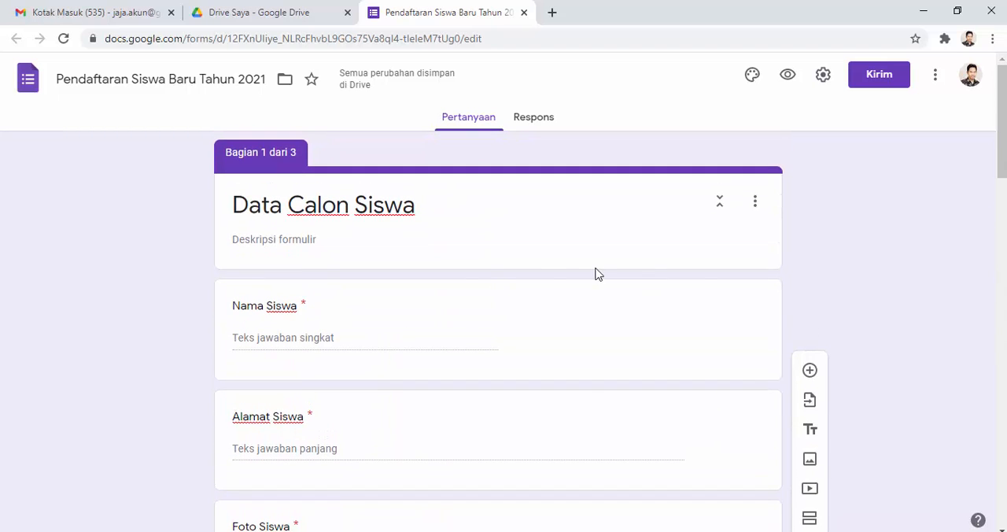
{"action": "scroll", "coordinate": [247, 295], "scroll_direction": "down", "scroll_amount": 5}
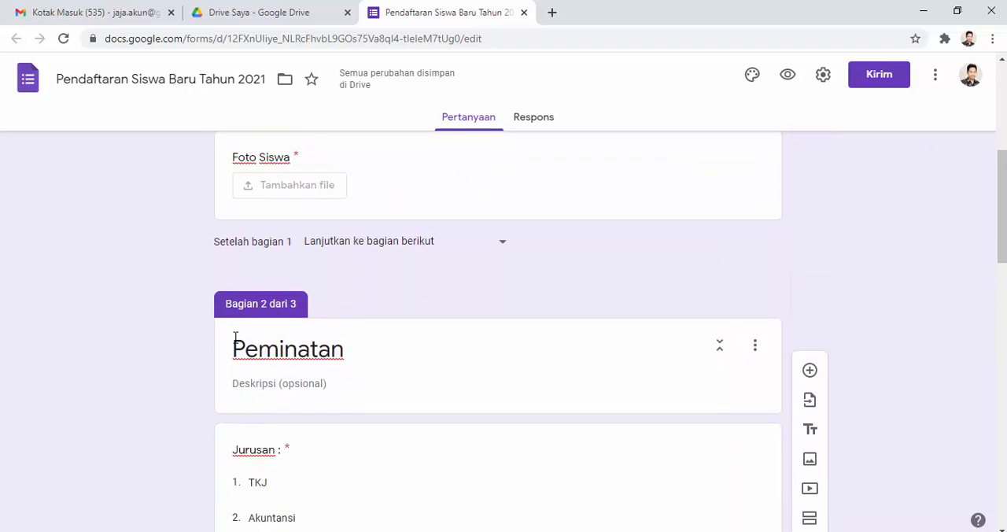
{"action": "scroll", "coordinate": [254, 332], "scroll_direction": "down", "scroll_amount": 9}
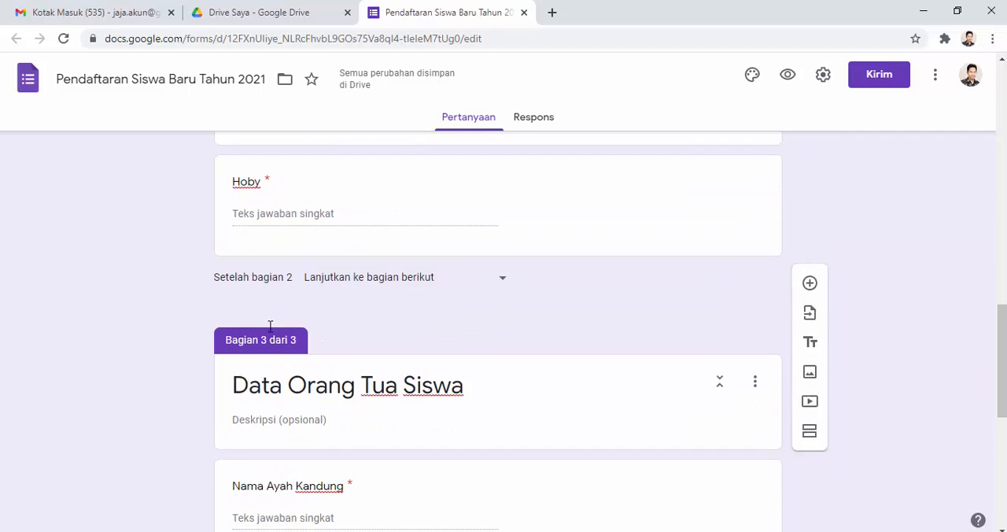
{"action": "scroll", "coordinate": [214, 338], "scroll_direction": "down", "scroll_amount": 5}
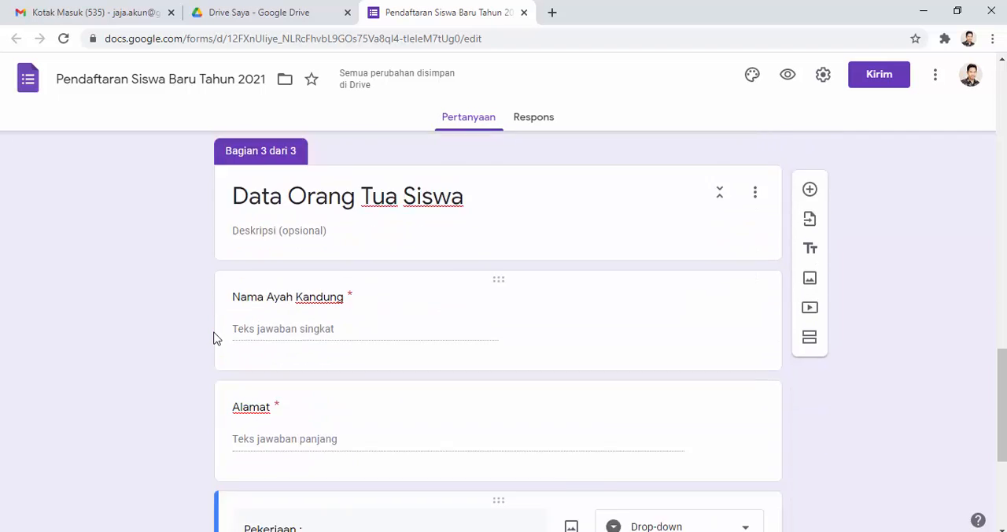
{"action": "scroll", "coordinate": [912, 289], "scroll_direction": "down", "scroll_amount": 1}
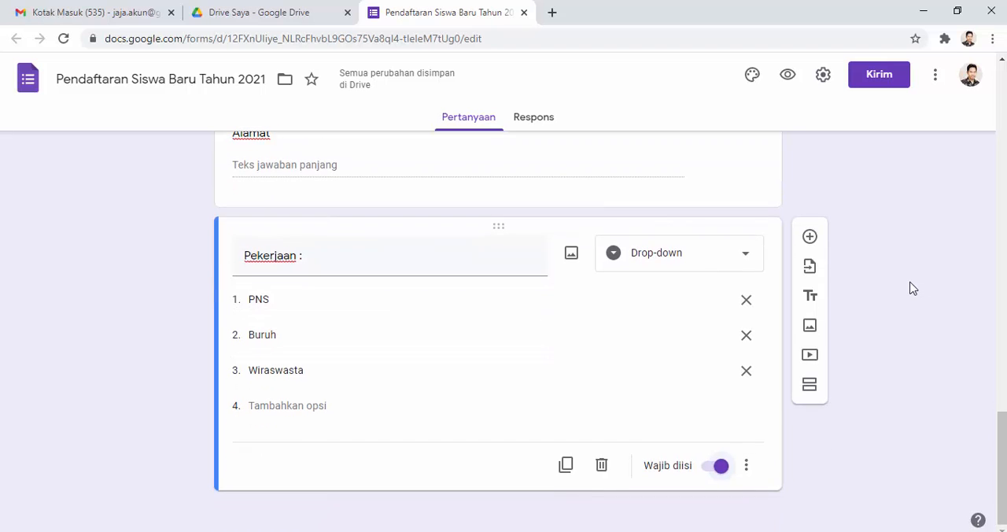
{"action": "scroll", "coordinate": [906, 286], "scroll_direction": "up", "scroll_amount": 8}
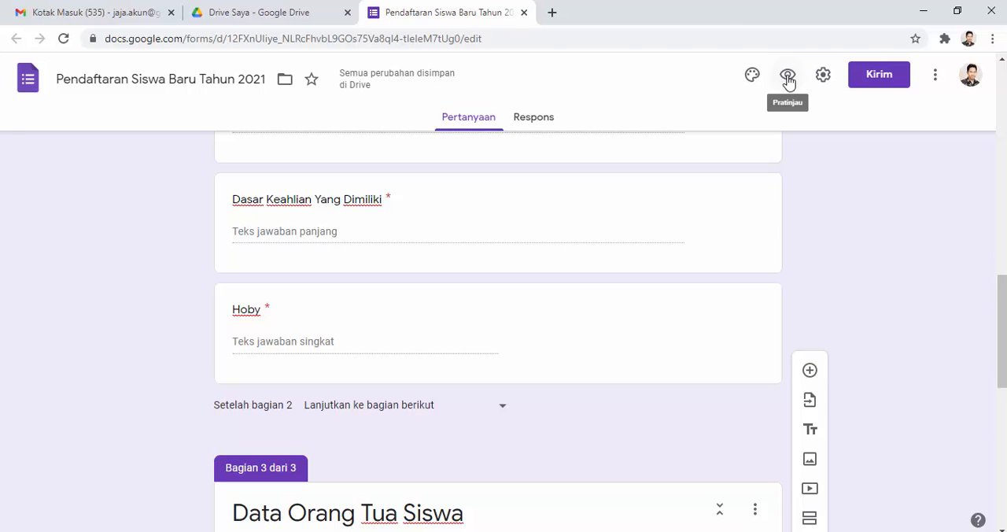
Step: Open the form's preview and fill in the student's name and address in Nama Siswa and Alamat Siswa
{"action": "left_click", "coordinate": [787, 79]}
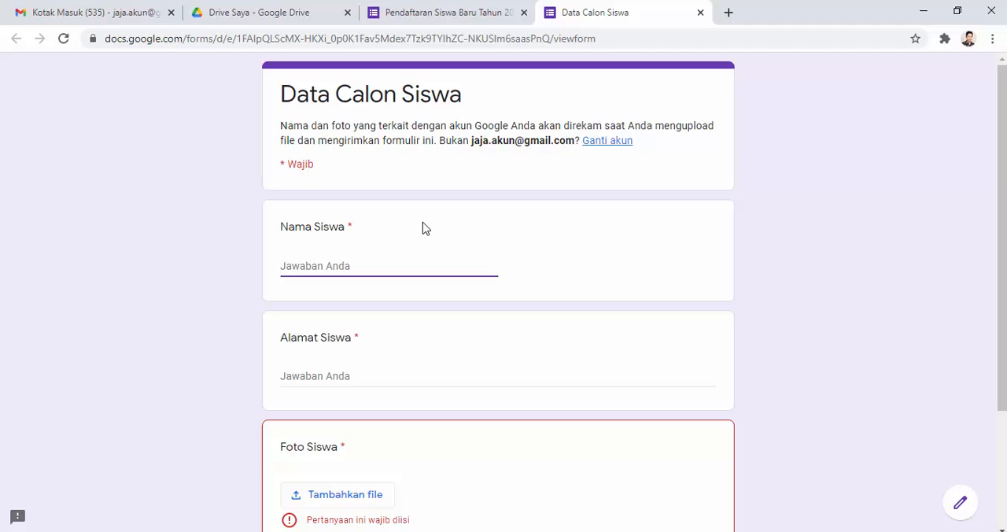
{"action": "left_click", "coordinate": [349, 376]}
{"action": "type", "text": "SUba"}
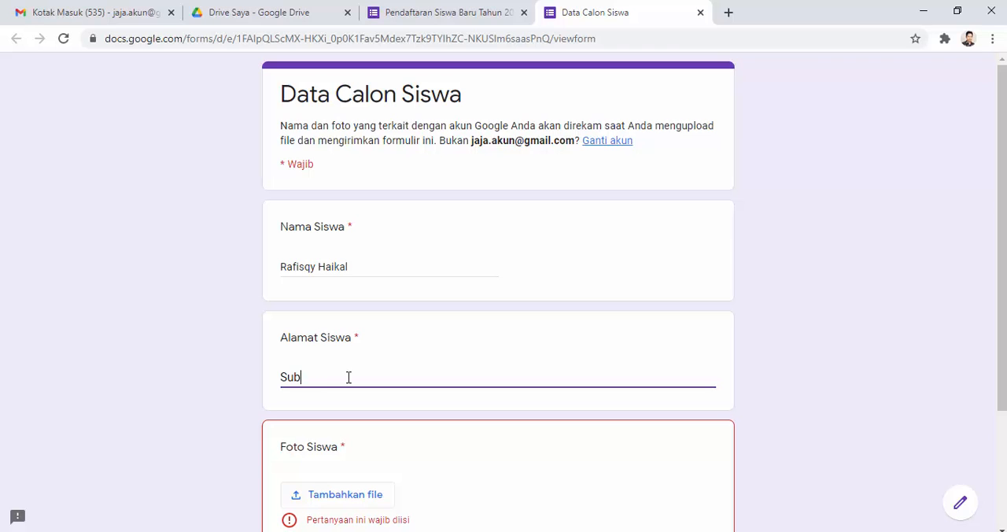
Step: Upload avis.jpg from the Pictures folder as the Foto Siswa answer and continue to the Peminatan section
{"action": "left_click", "coordinate": [352, 495]}
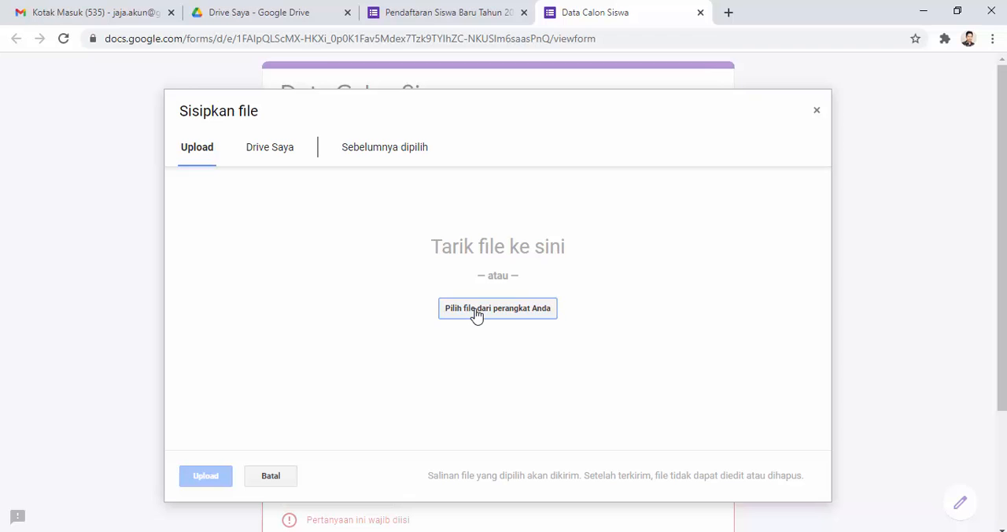
{"action": "left_click", "coordinate": [475, 315]}
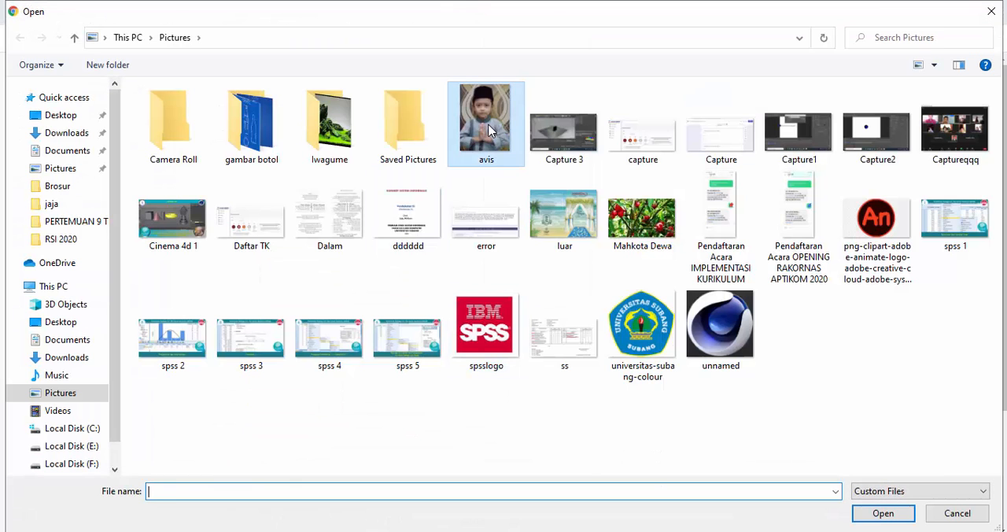
{"action": "double_click", "coordinate": [488, 130]}
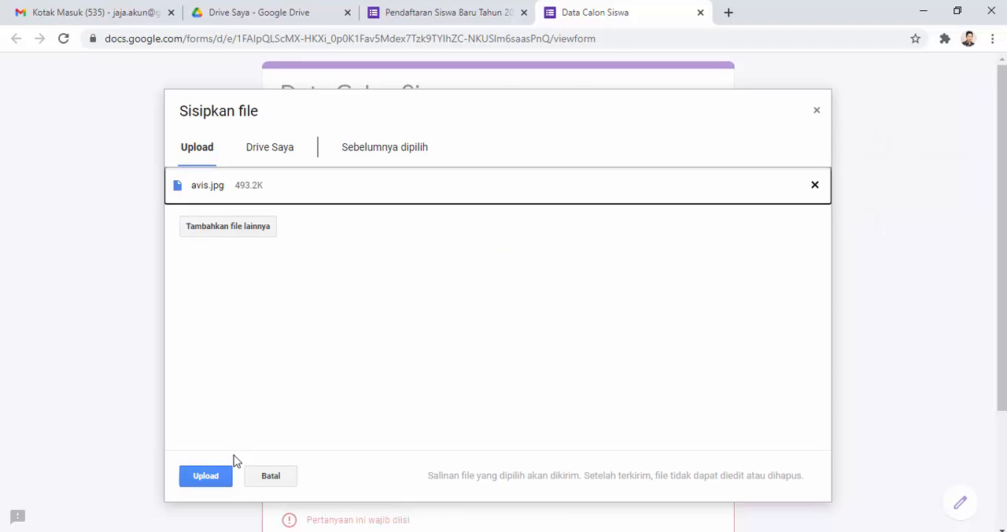
{"action": "left_click", "coordinate": [218, 476]}
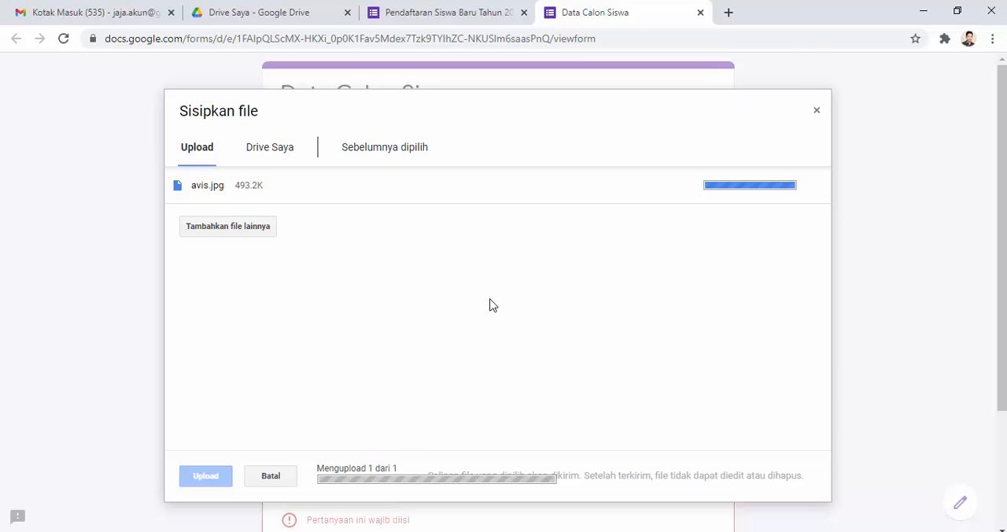
{"action": "scroll", "coordinate": [492, 304], "scroll_direction": "down", "scroll_amount": 2}
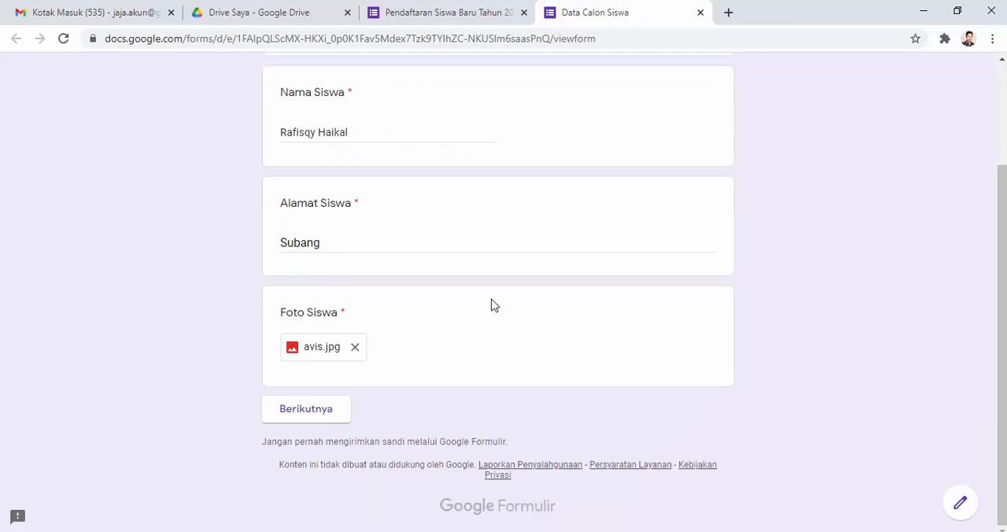
{"action": "scroll", "coordinate": [492, 304], "scroll_direction": "up", "scroll_amount": 2}
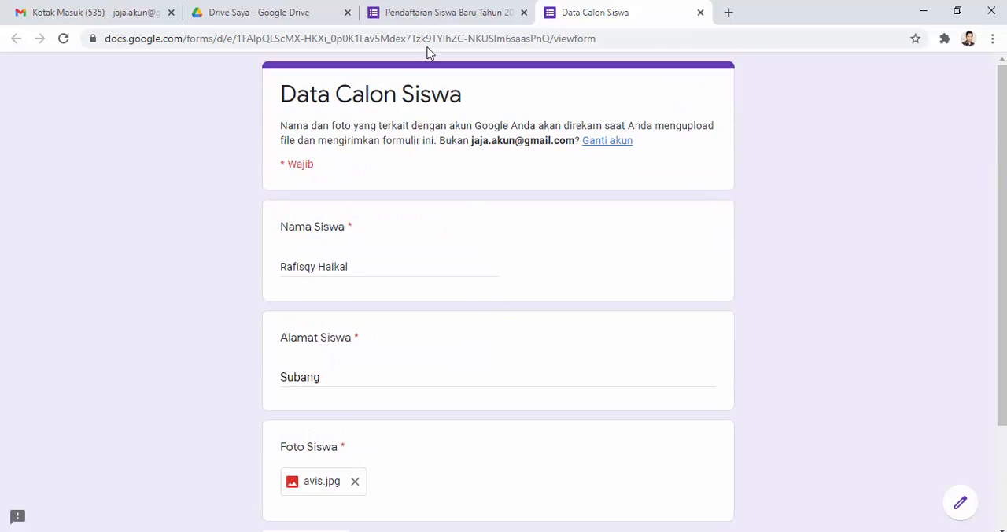
{"action": "scroll", "coordinate": [299, 422], "scroll_direction": "down", "scroll_amount": 2}
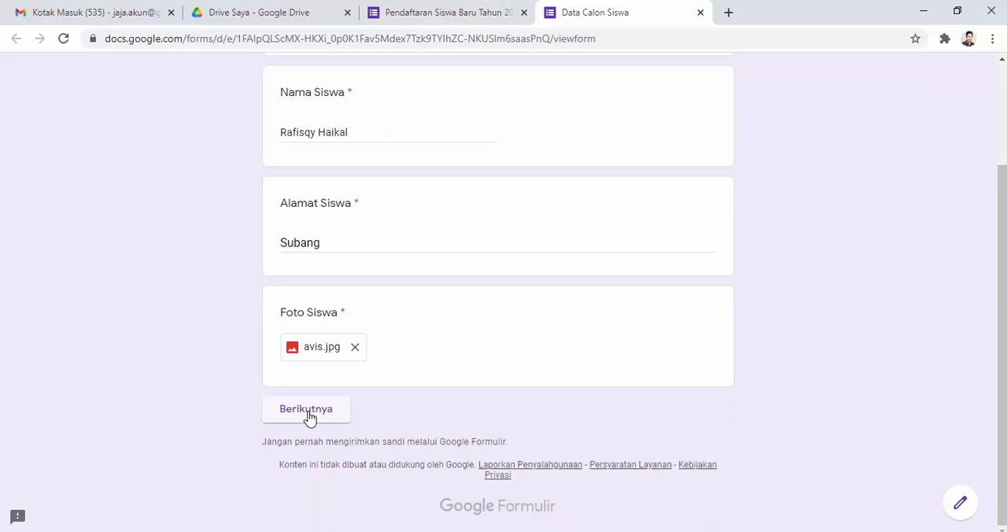
{"action": "left_click", "coordinate": [306, 409]}
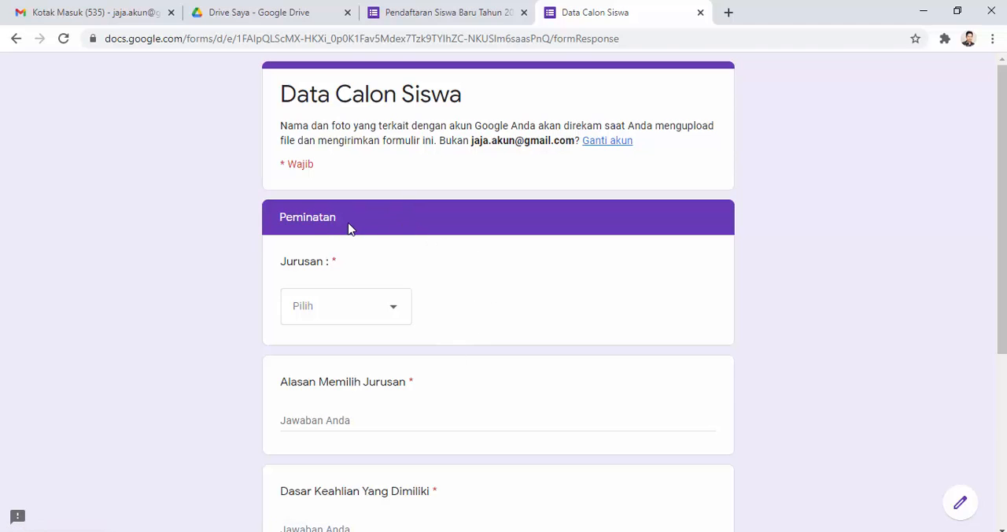
Step: Choose TKJ as the Jurusan and answer Alasan Memilih Jurusan with "Karena sering mengikuti seminar tentang TKJ"
{"action": "scroll", "coordinate": [352, 228], "scroll_direction": "down", "scroll_amount": 1}
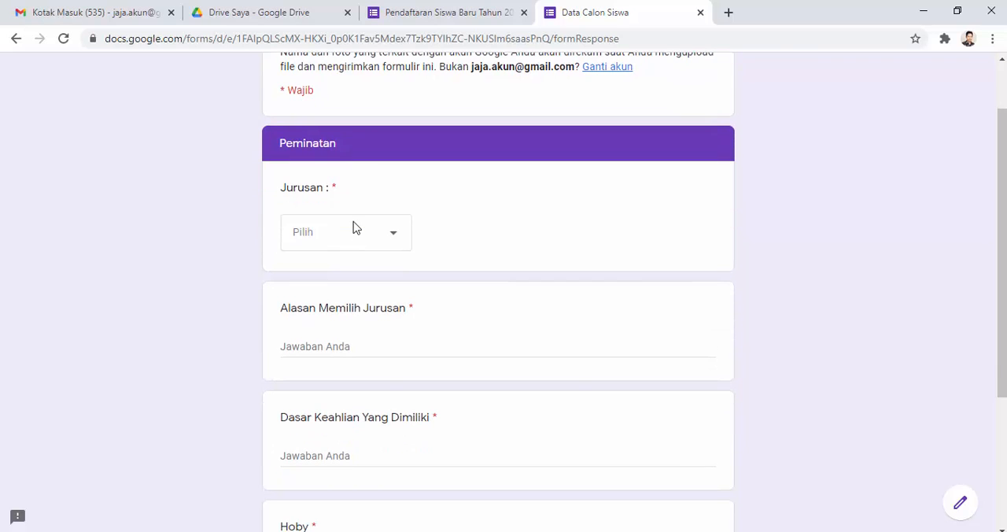
{"action": "left_click", "coordinate": [395, 239]}
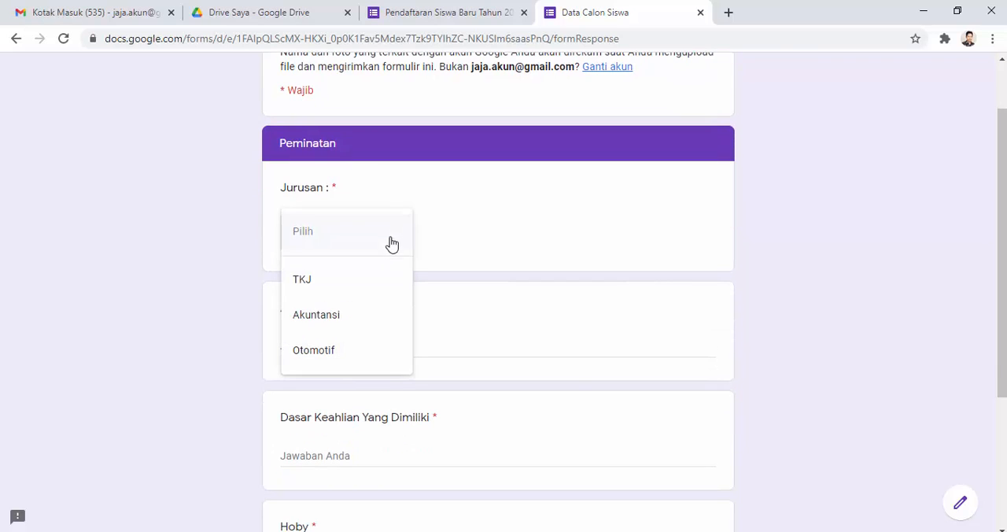
{"action": "left_click", "coordinate": [337, 283]}
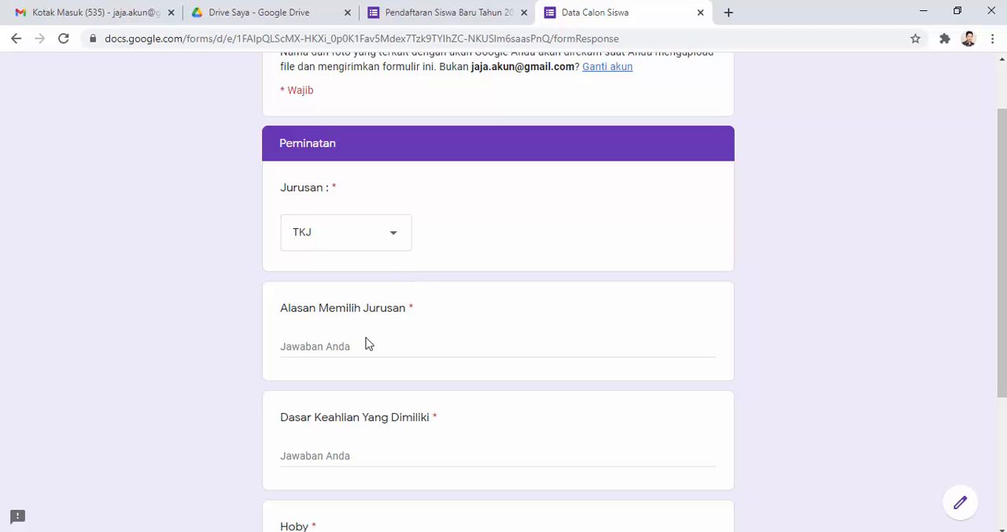
{"action": "left_click", "coordinate": [339, 351]}
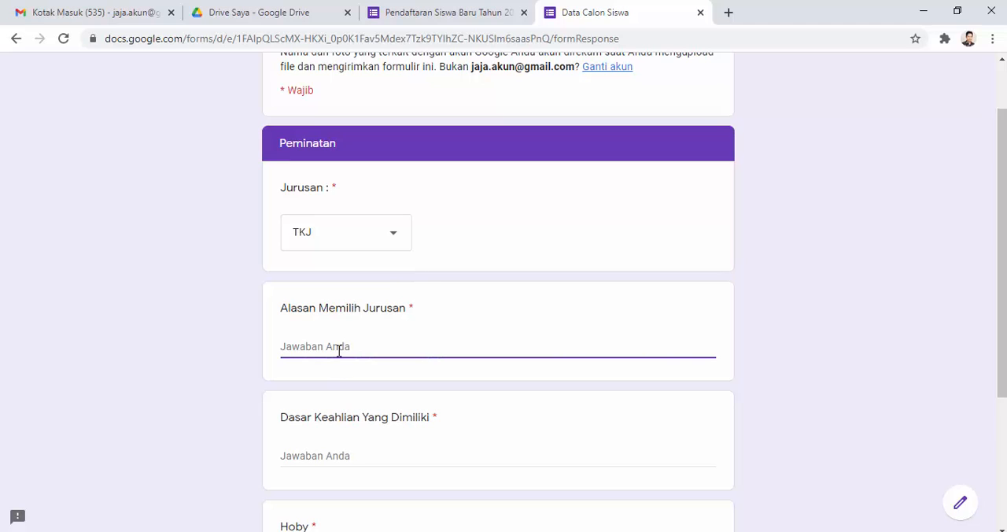
{"action": "type", "text": "Karena sering mengik"}
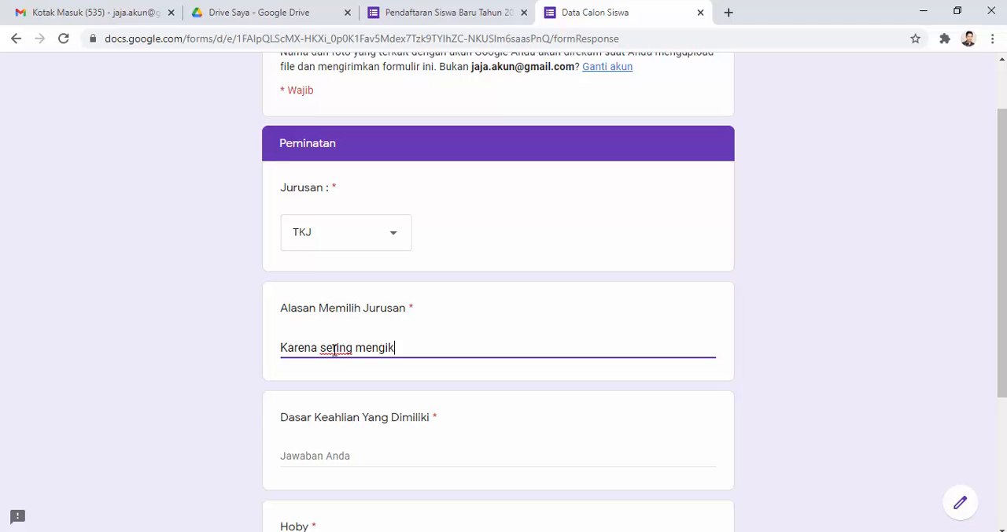
{"action": "type", "text": "uti seminar tentang TKJ"}
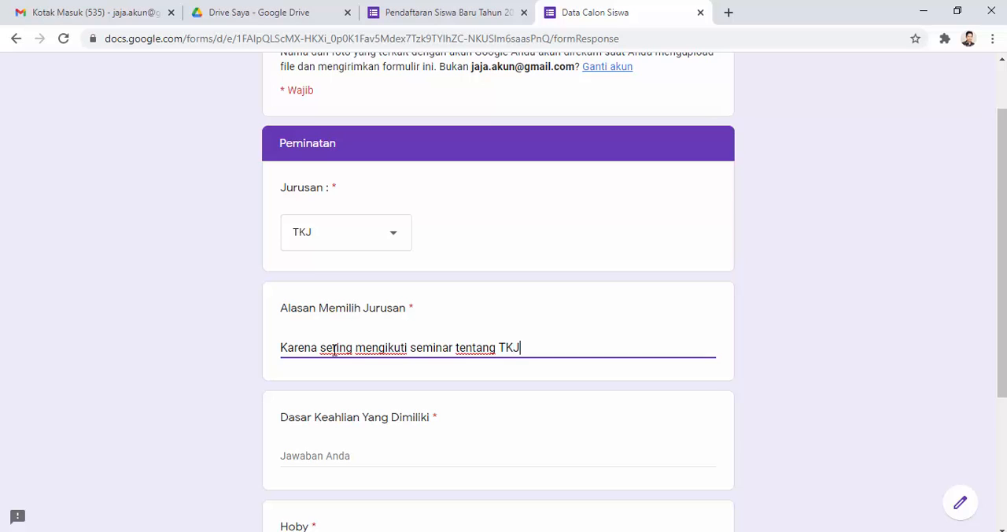
Step: Answer Dasar Keahlian Yang Dimiliki with "Pemrograman" and Hoby with "Membaca"
{"action": "scroll", "coordinate": [335, 350], "scroll_direction": "down", "scroll_amount": 2}
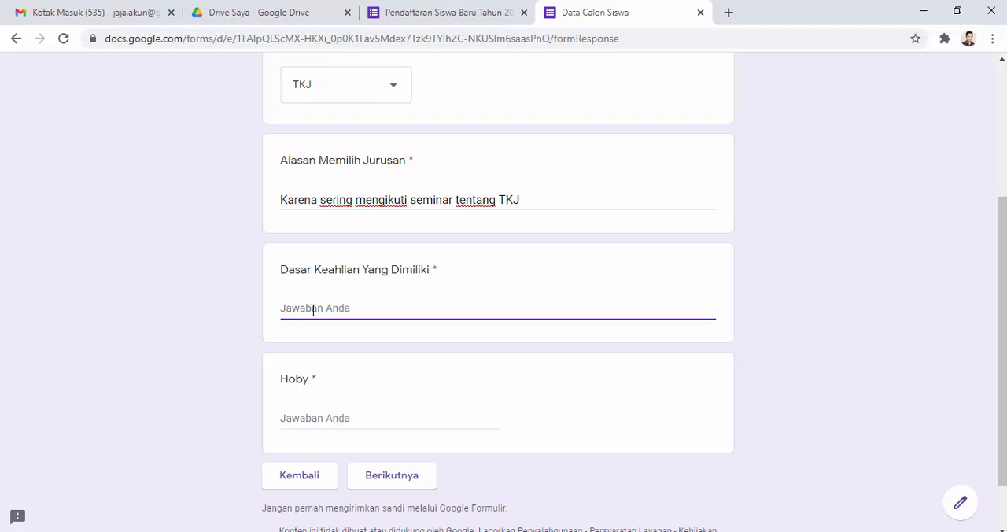
{"action": "type", "text": "Pemrograman"}
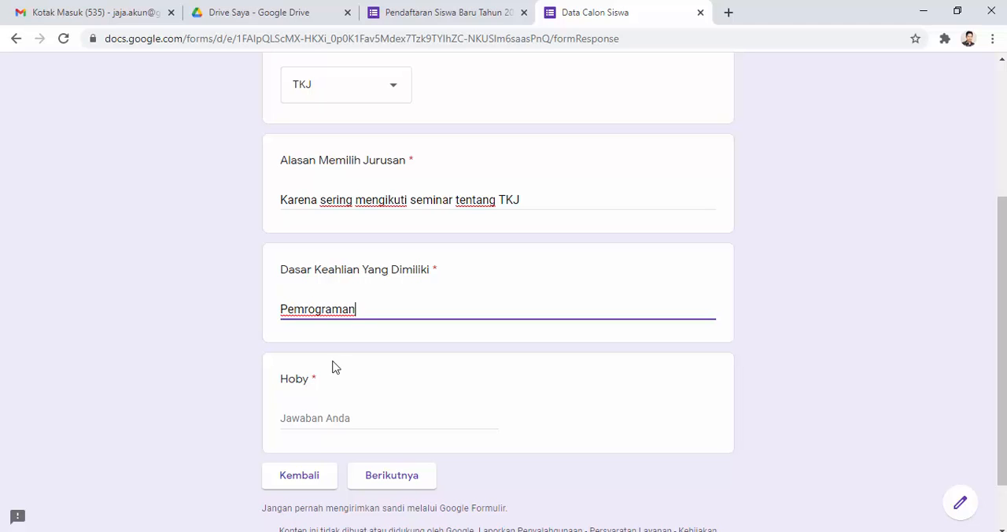
{"action": "left_click", "coordinate": [322, 416]}
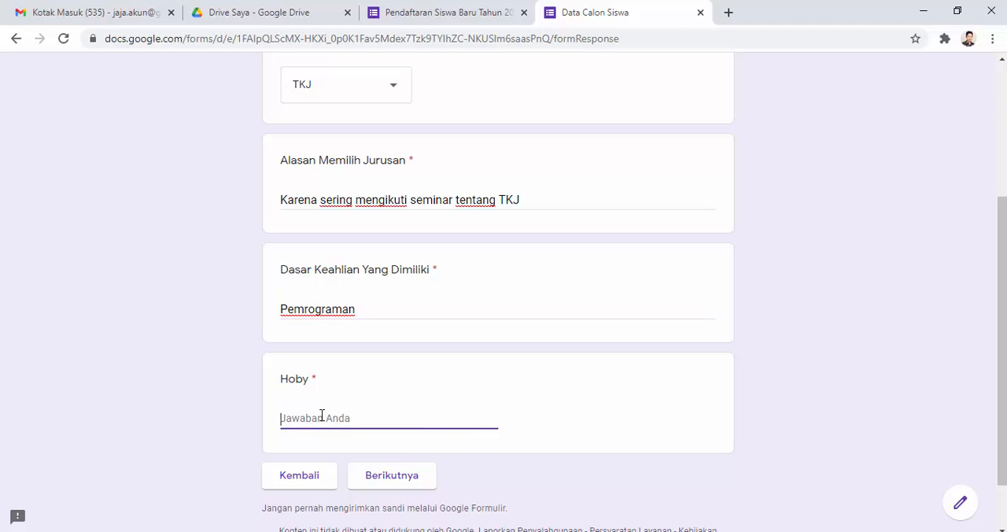
{"action": "type", "text": "Membaca"}
{"action": "scroll", "coordinate": [387, 391], "scroll_direction": "up", "scroll_amount": 3}
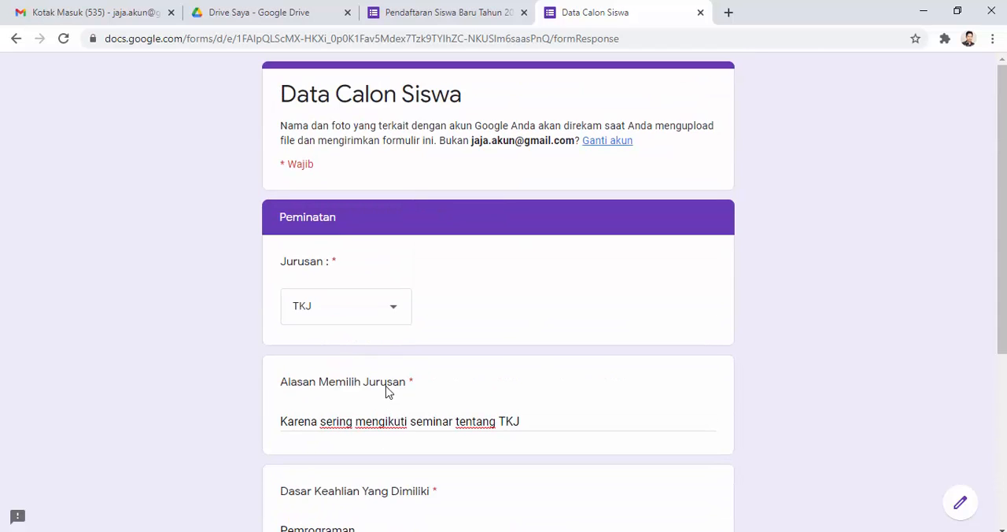
{"action": "scroll", "coordinate": [387, 392], "scroll_direction": "down", "scroll_amount": 4}
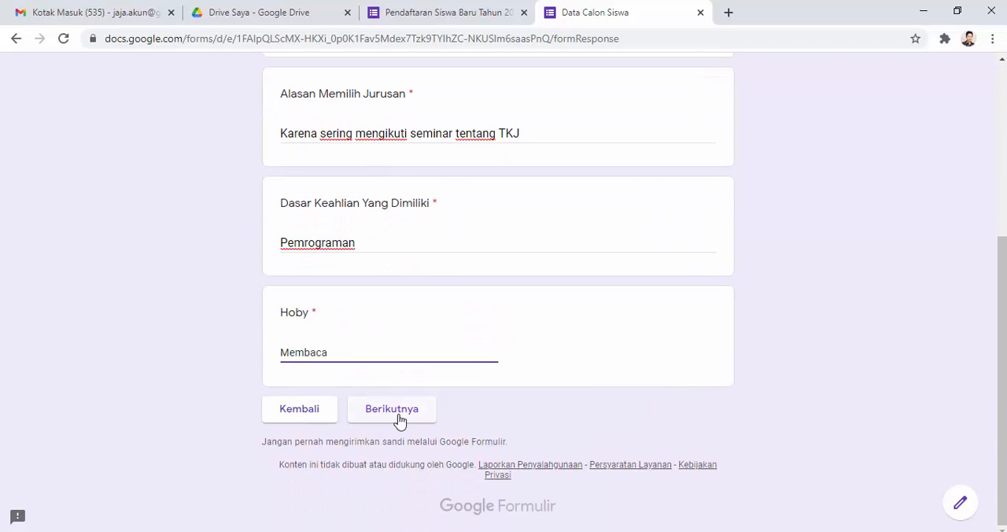
Step: Continue to Data Orang Tua Siswa and fill in the father's name, his address and Wiraswasta as Pekerjaan
{"action": "left_click", "coordinate": [393, 413]}
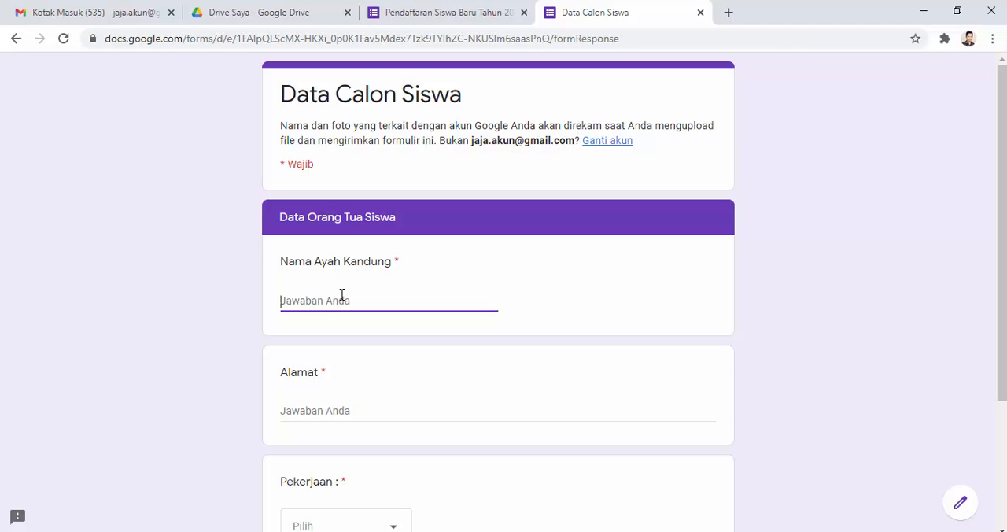
{"action": "type", "text": "JajSubang"}
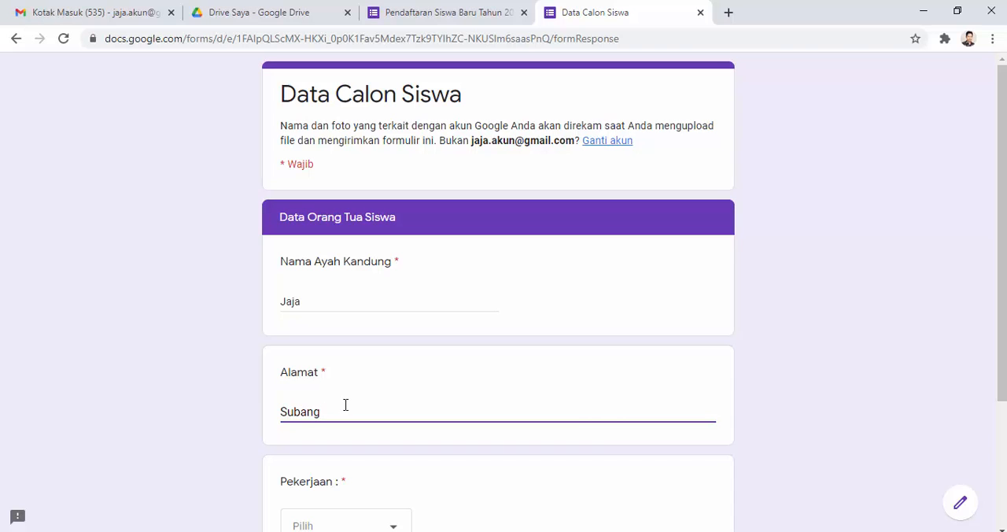
{"action": "scroll", "coordinate": [345, 405], "scroll_direction": "down", "scroll_amount": 3}
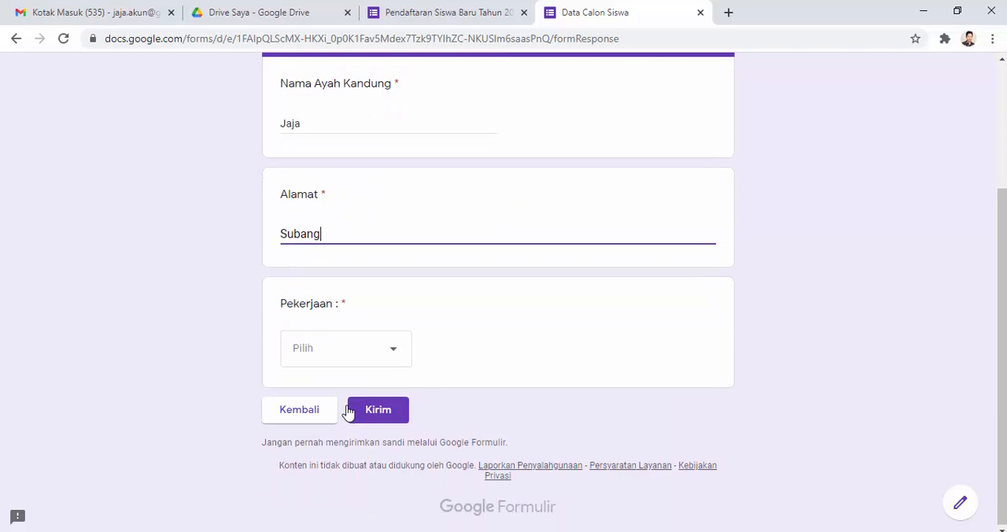
{"action": "left_click", "coordinate": [393, 357]}
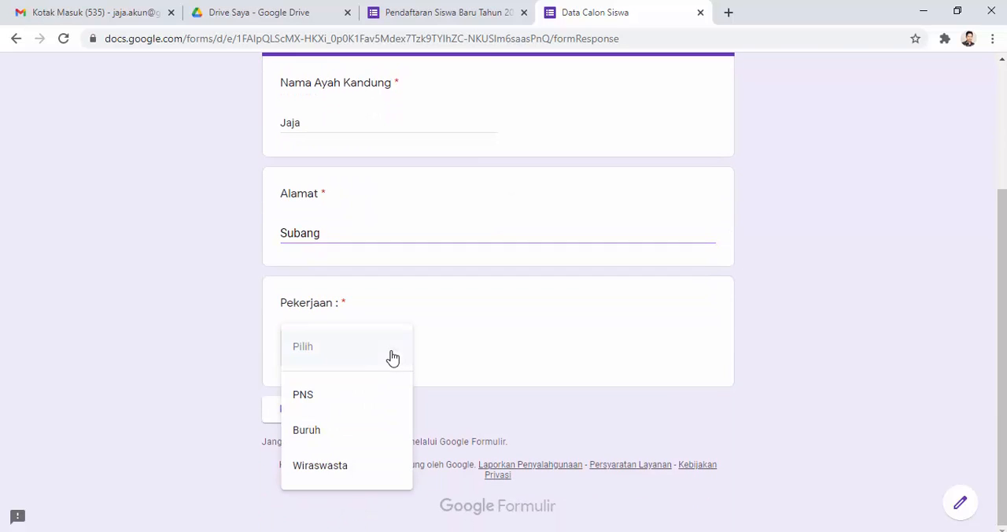
{"action": "left_click", "coordinate": [326, 466]}
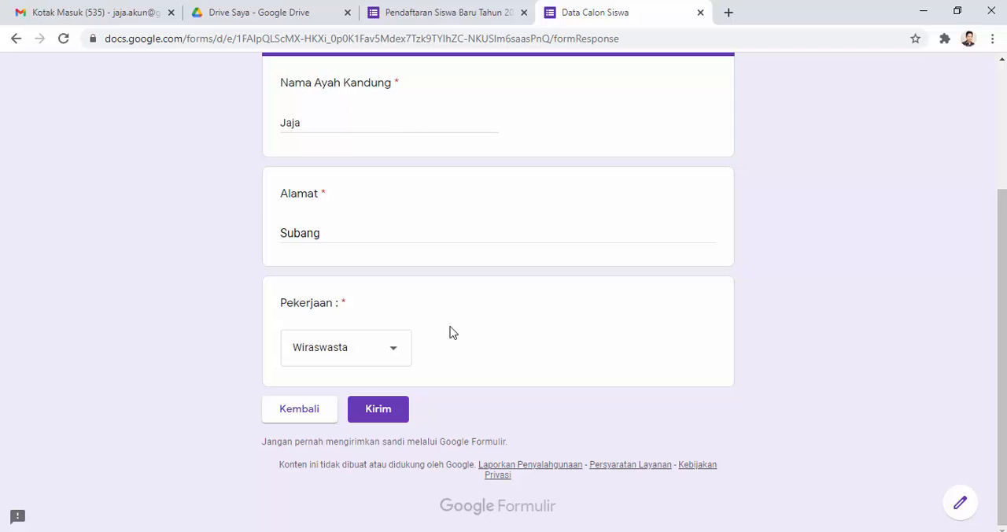
{"action": "scroll", "coordinate": [448, 344], "scroll_direction": "up", "scroll_amount": 3}
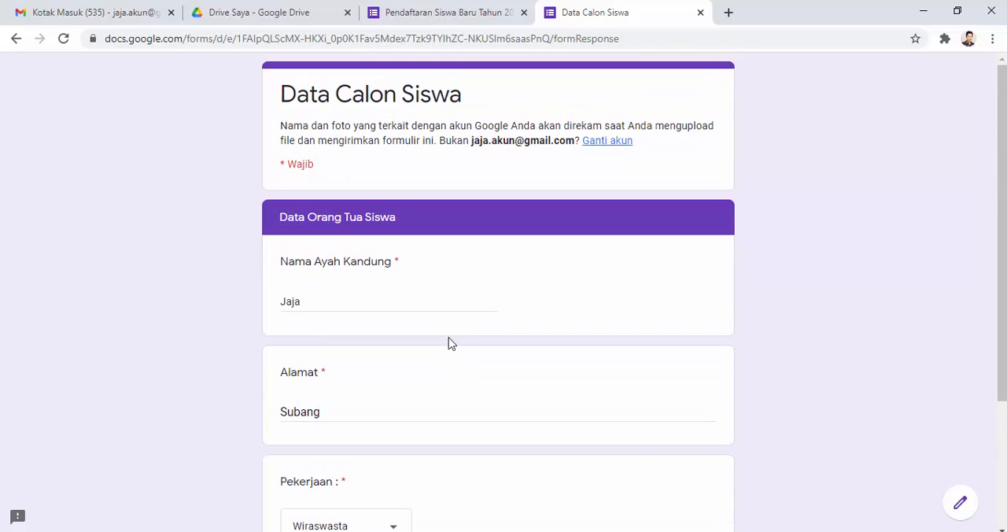
Step: Check the Data Orang Tua Siswa answers and submit the completed registration response
{"action": "scroll", "coordinate": [449, 344], "scroll_direction": "down", "scroll_amount": 3}
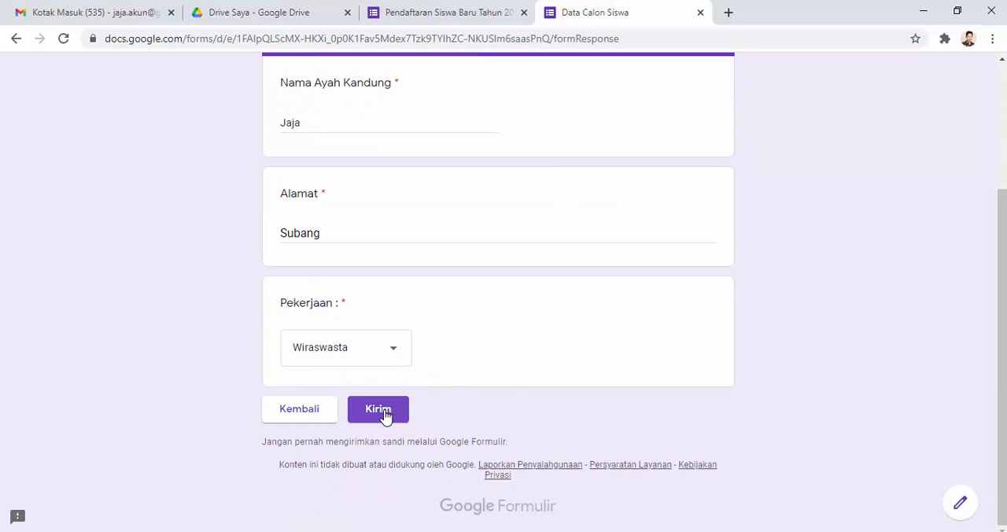
{"action": "scroll", "coordinate": [409, 360], "scroll_direction": "up", "scroll_amount": 3}
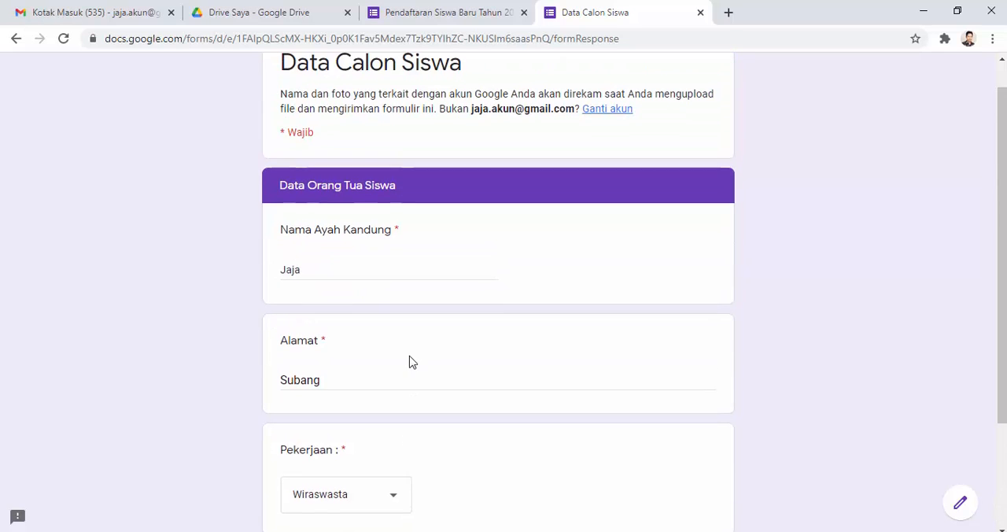
{"action": "scroll", "coordinate": [386, 384], "scroll_direction": "down", "scroll_amount": 3}
{"action": "left_click", "coordinate": [387, 417]}
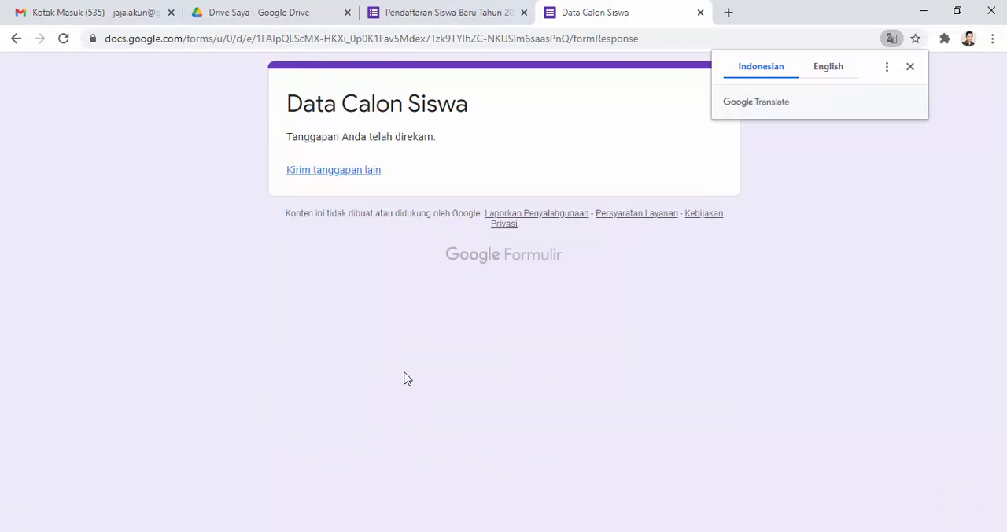
Step: Return to the form editor and review the response summary for every question, from Nama Siswa to Pekerjaan
{"action": "left_click", "coordinate": [450, 14]}
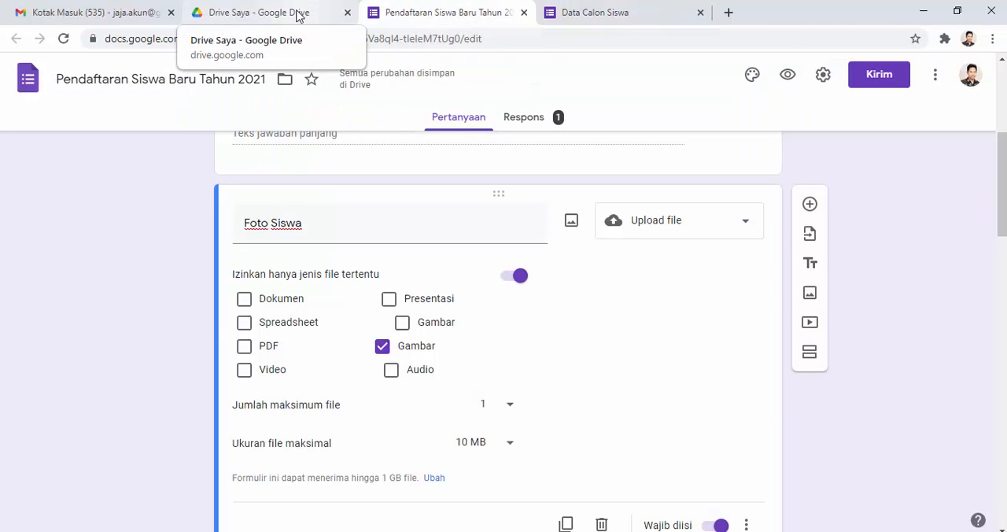
{"action": "scroll", "coordinate": [448, 181], "scroll_direction": "up", "scroll_amount": 4}
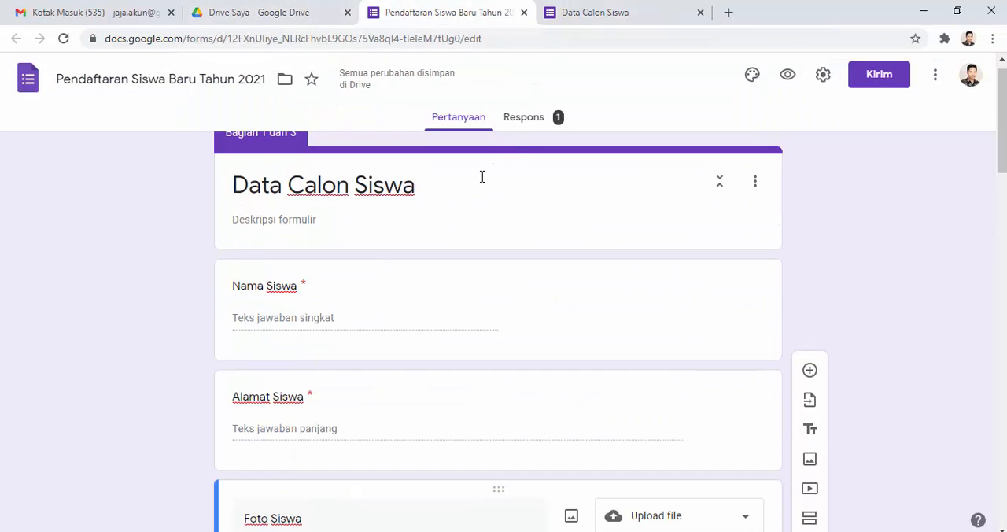
{"action": "left_click", "coordinate": [529, 119]}
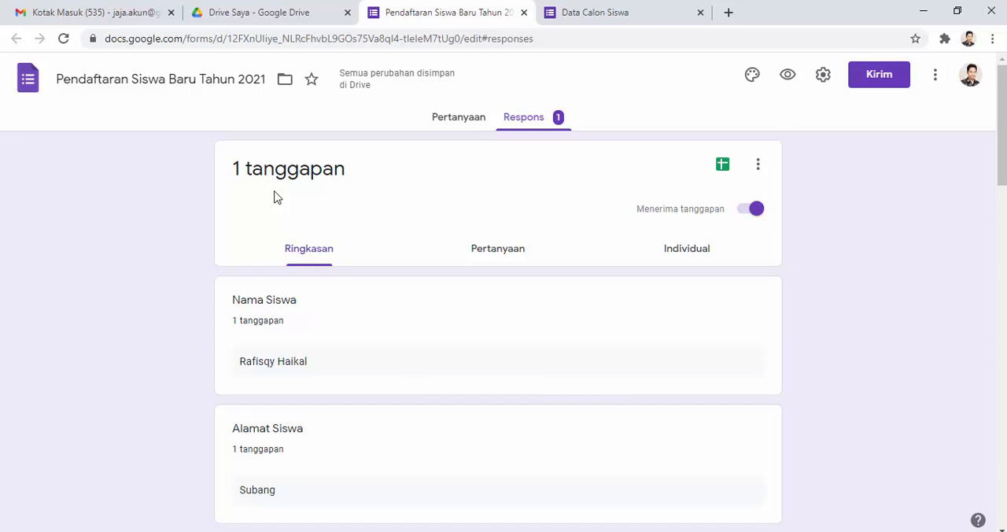
{"action": "scroll", "coordinate": [285, 259], "scroll_direction": "down", "scroll_amount": 1}
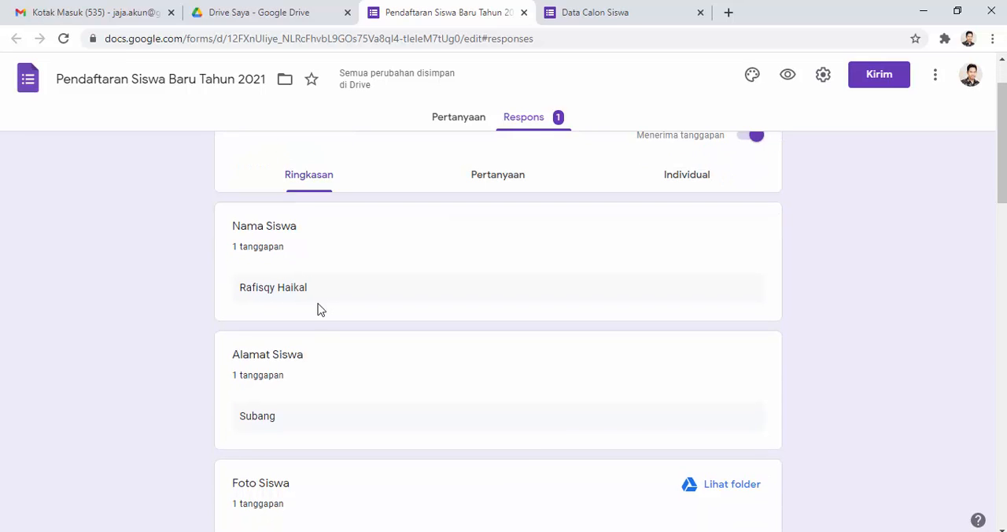
{"action": "scroll", "coordinate": [323, 334], "scroll_direction": "down", "scroll_amount": 2}
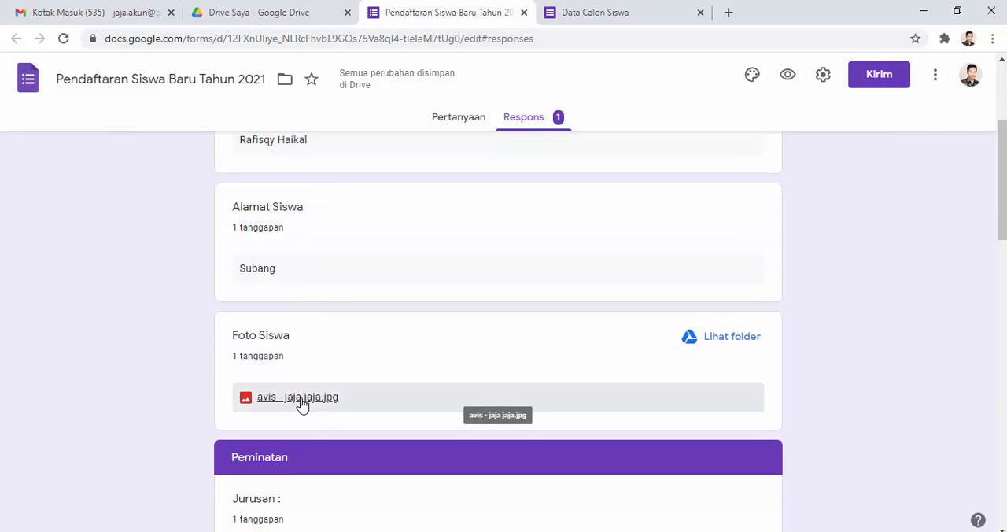
{"action": "scroll", "coordinate": [303, 405], "scroll_direction": "down", "scroll_amount": 2}
{"action": "scroll", "coordinate": [302, 397], "scroll_direction": "down", "scroll_amount": 2}
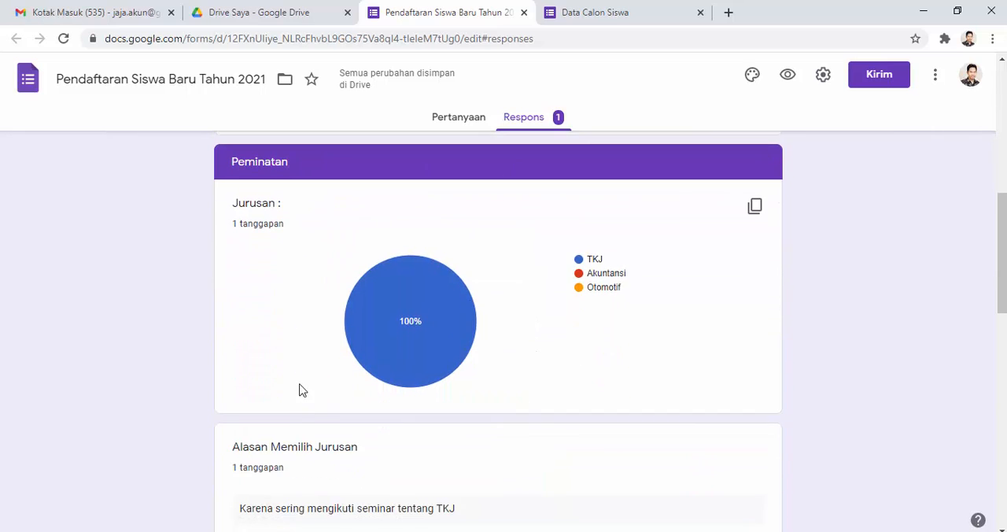
{"action": "scroll", "coordinate": [268, 293], "scroll_direction": "down", "scroll_amount": 12}
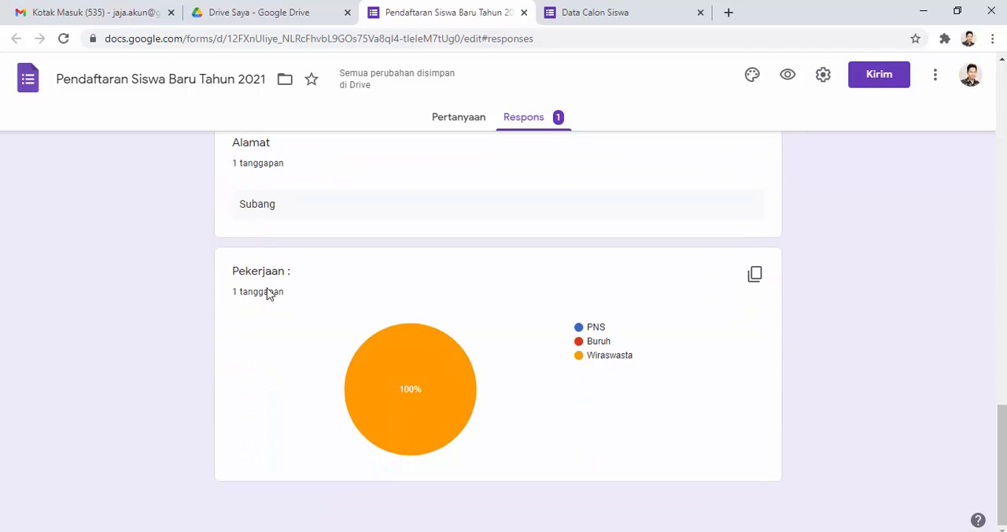
{"action": "scroll", "coordinate": [272, 295], "scroll_direction": "up", "scroll_amount": 5}
{"action": "scroll", "coordinate": [280, 316], "scroll_direction": "up", "scroll_amount": 15}
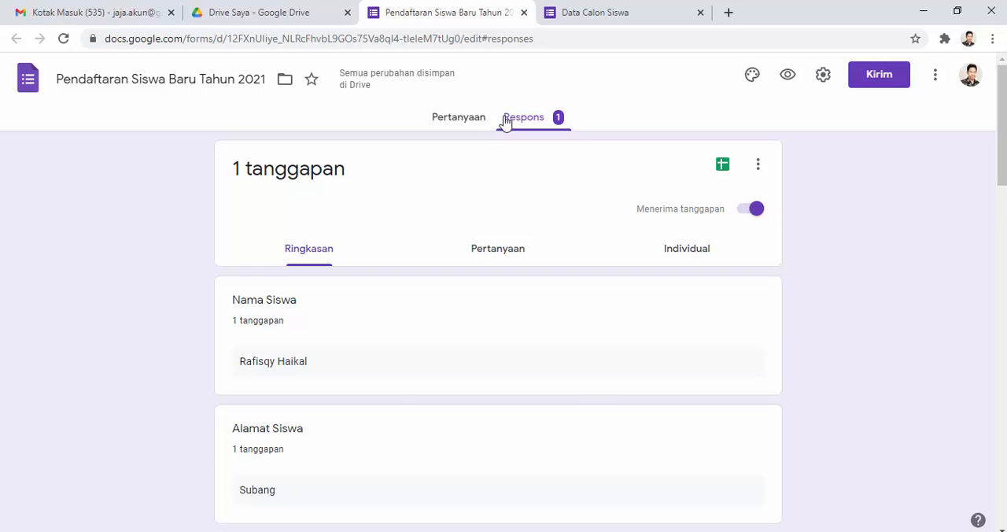
Step: Start another response on the live form and fill in the student's name and address
{"action": "left_click", "coordinate": [586, 14]}
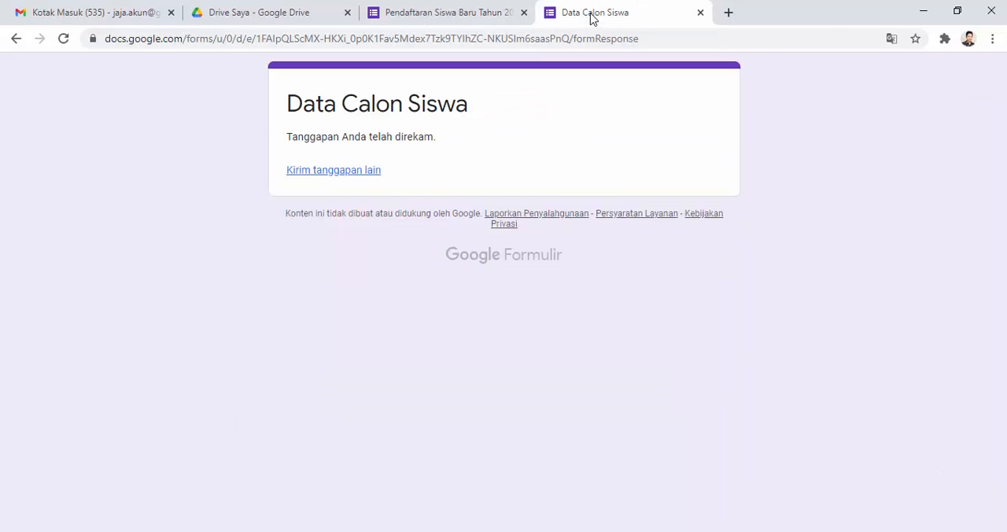
{"action": "left_click", "coordinate": [370, 177]}
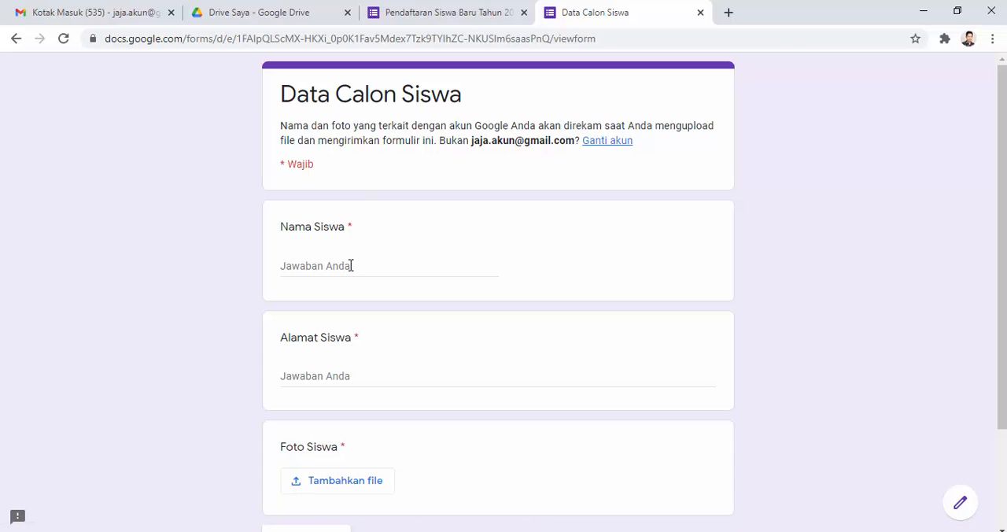
{"action": "left_click", "coordinate": [351, 265]}
{"action": "type", "text": "Anisa"}
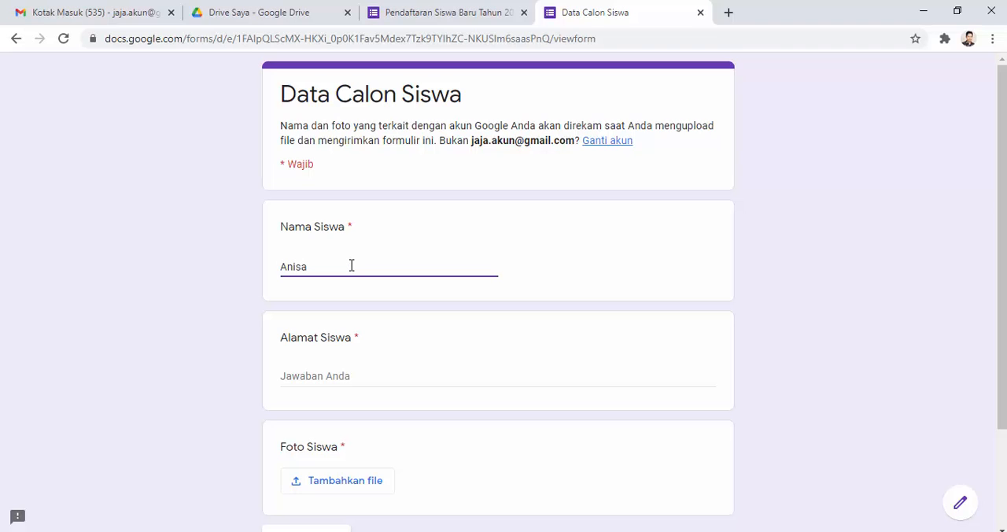
{"action": "left_click", "coordinate": [340, 375]}
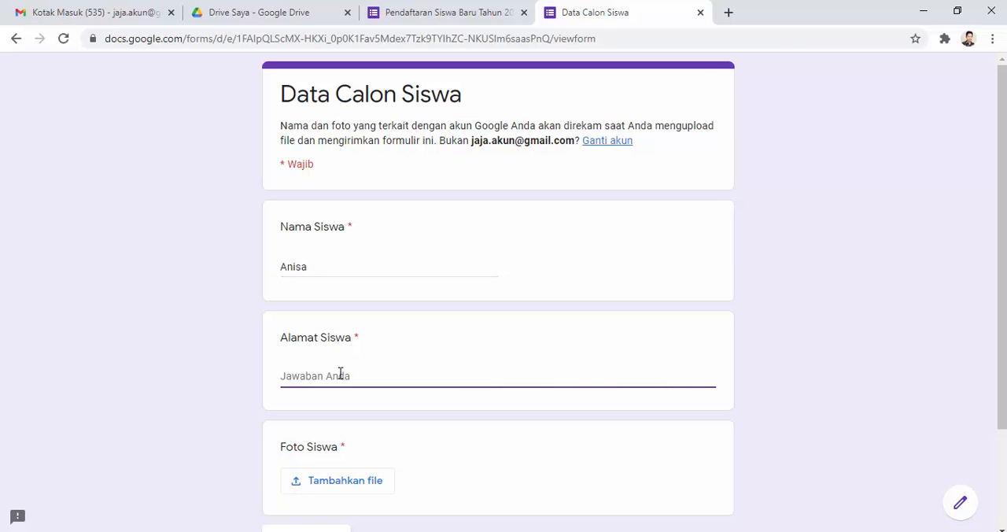
{"action": "type", "text": "Subang"}
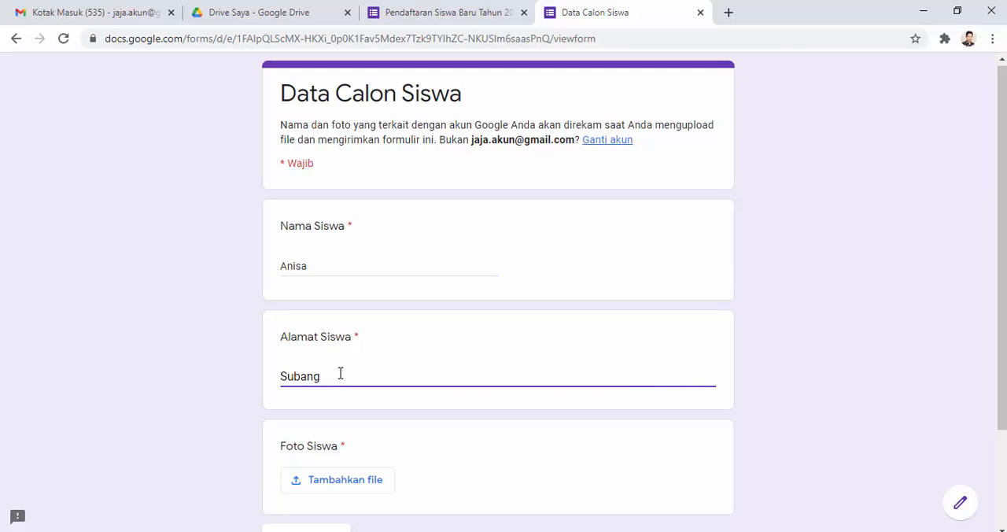
Step: Upload Mahkota Dewa.jpg from the Pictures folder as the Foto Siswa answer and continue to the Peminatan section
{"action": "scroll", "coordinate": [341, 371], "scroll_direction": "down", "scroll_amount": 2}
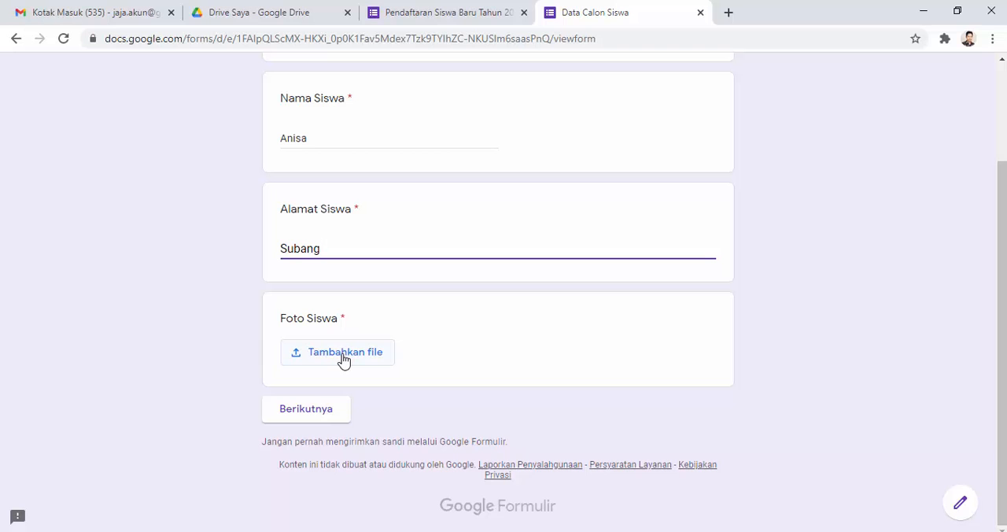
{"action": "left_click", "coordinate": [343, 360]}
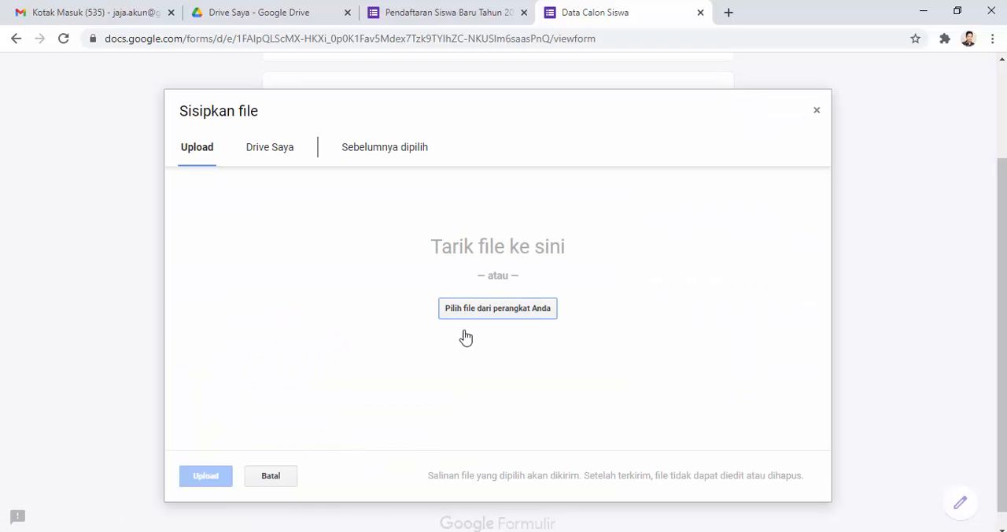
{"action": "left_click", "coordinate": [469, 313]}
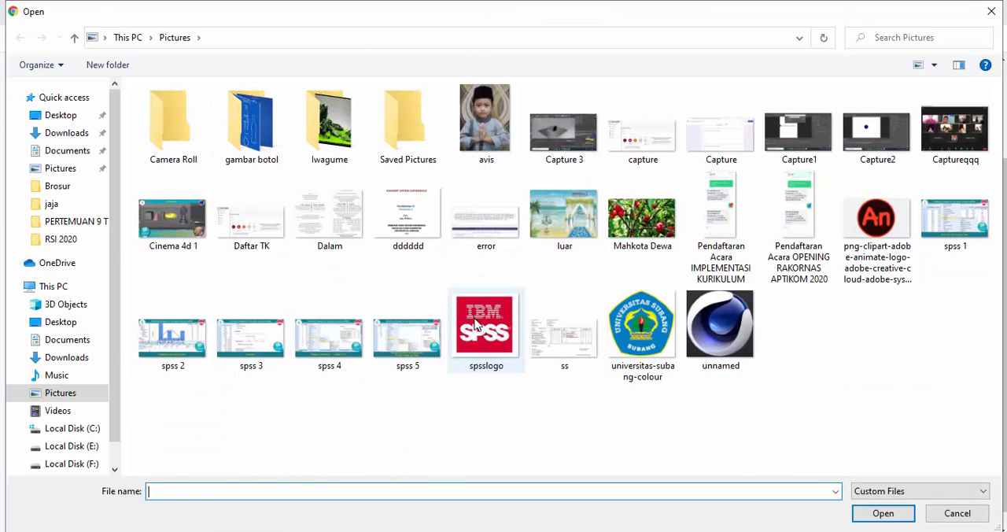
{"action": "double_click", "coordinate": [640, 224]}
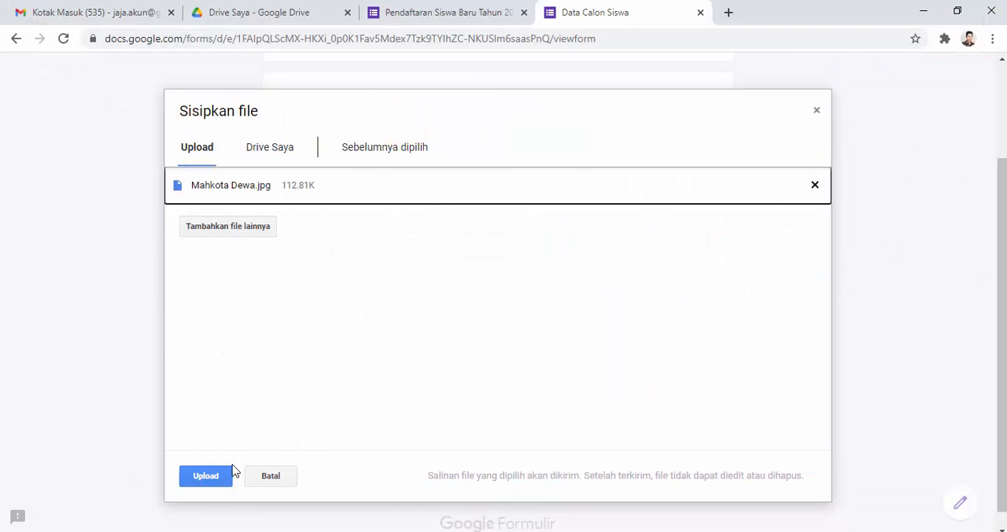
{"action": "left_click", "coordinate": [220, 481]}
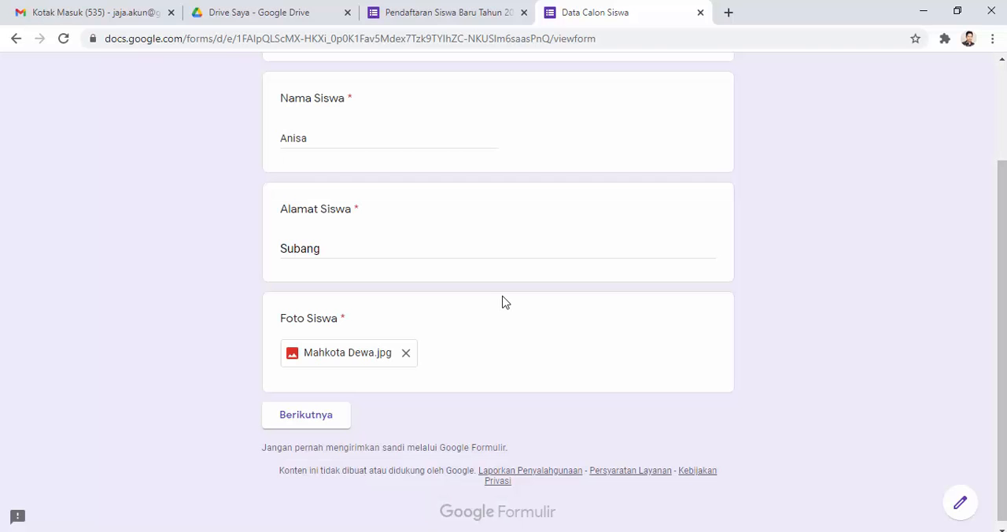
{"action": "left_click", "coordinate": [332, 415]}
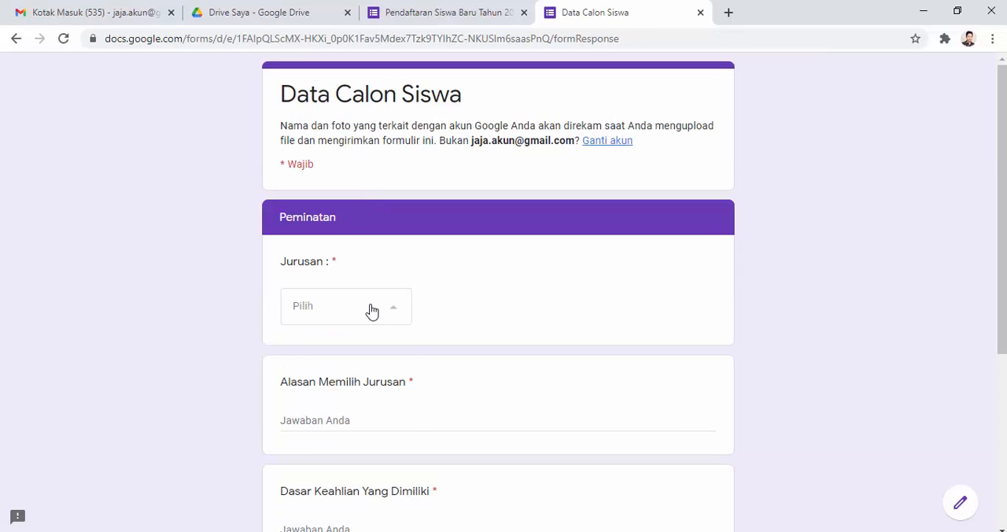
Step: Choose Akuntansi as the Jurusan and answer Alasan Memilih Jurusan with "Karena Hoby"
{"action": "left_click", "coordinate": [370, 310]}
{"action": "left_click", "coordinate": [331, 390]}
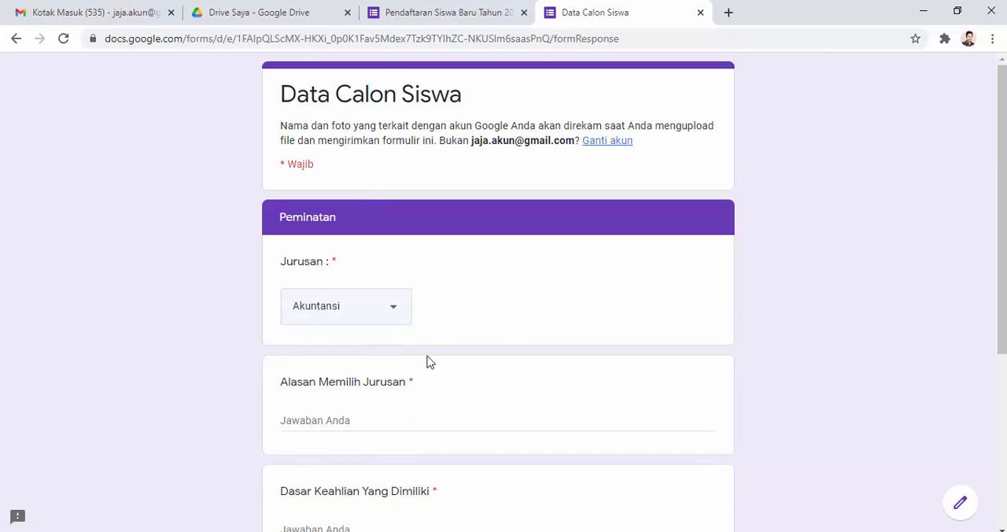
{"action": "scroll", "coordinate": [498, 332], "scroll_direction": "down", "scroll_amount": 2}
{"action": "left_click", "coordinate": [343, 275]}
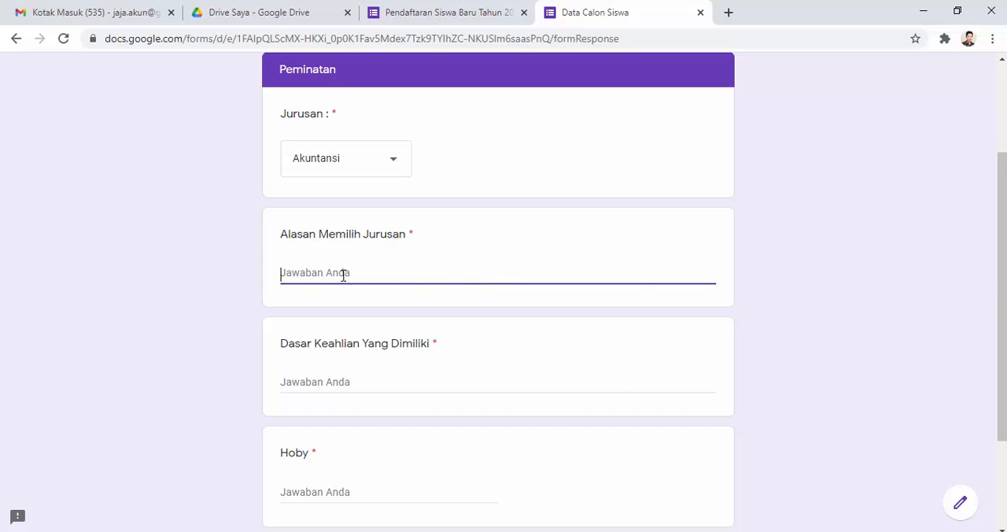
{"action": "type", "text": "Karena Hoby"}
Step: Answer Dasar Keahlian Yang Dimiliki with "Akuntansi" and Hoby with "Menghitung"
{"action": "scroll", "coordinate": [344, 274], "scroll_direction": "down", "scroll_amount": 2}
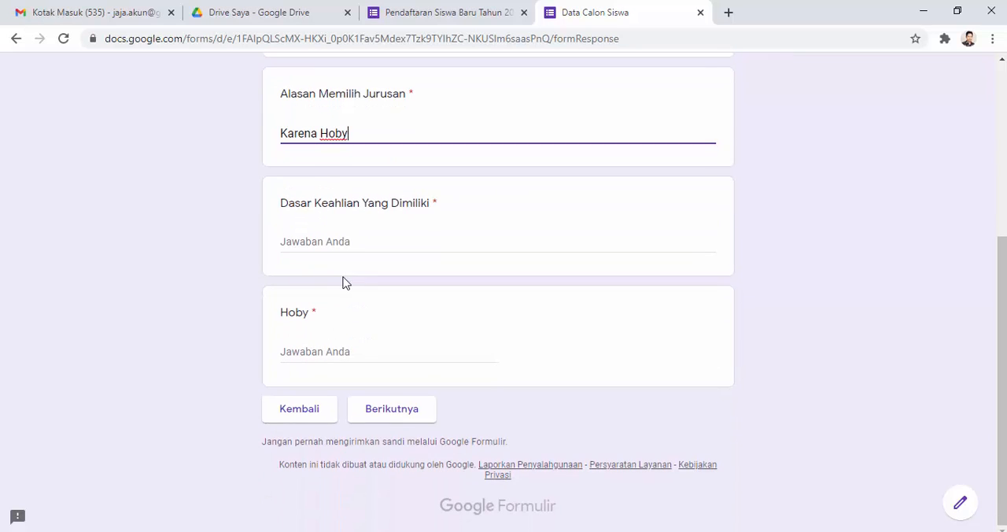
{"action": "left_click", "coordinate": [354, 240]}
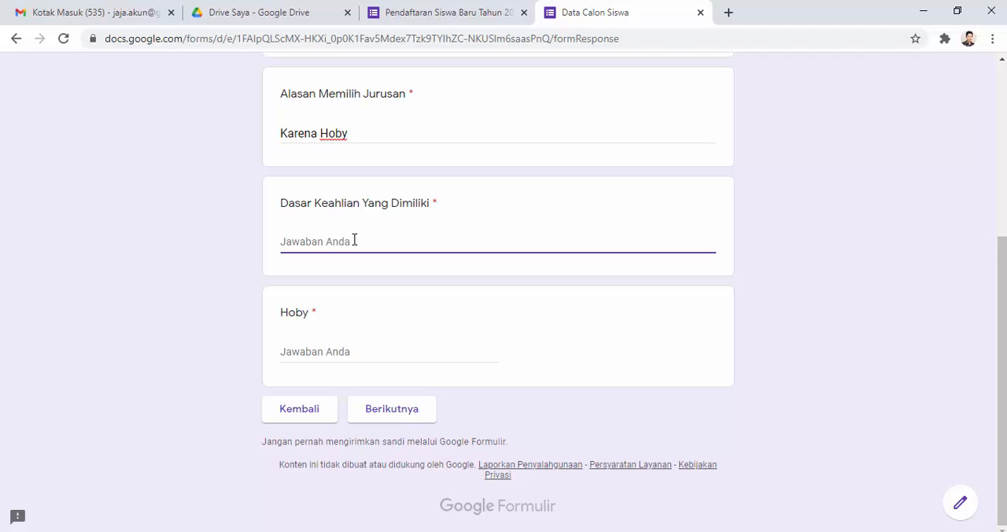
{"action": "type", "text": "Akuntansi"}
{"action": "left_click", "coordinate": [343, 352]}
{"action": "type", "text": "Menghitung"}
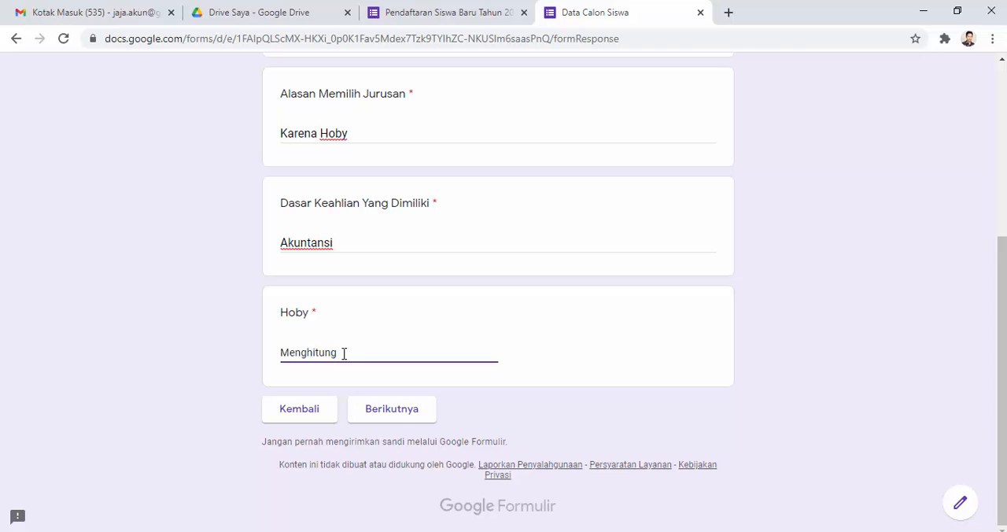
Step: Continue to Data Orang Tua Siswa and enter the father's name, his address and Wiraswasta as Pekerjaan
{"action": "left_click", "coordinate": [376, 411]}
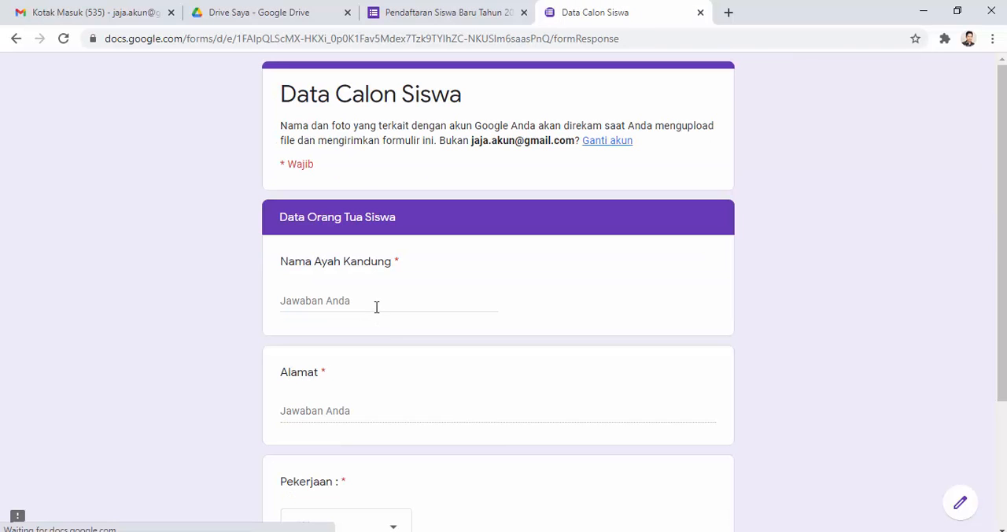
{"action": "left_click", "coordinate": [352, 299]}
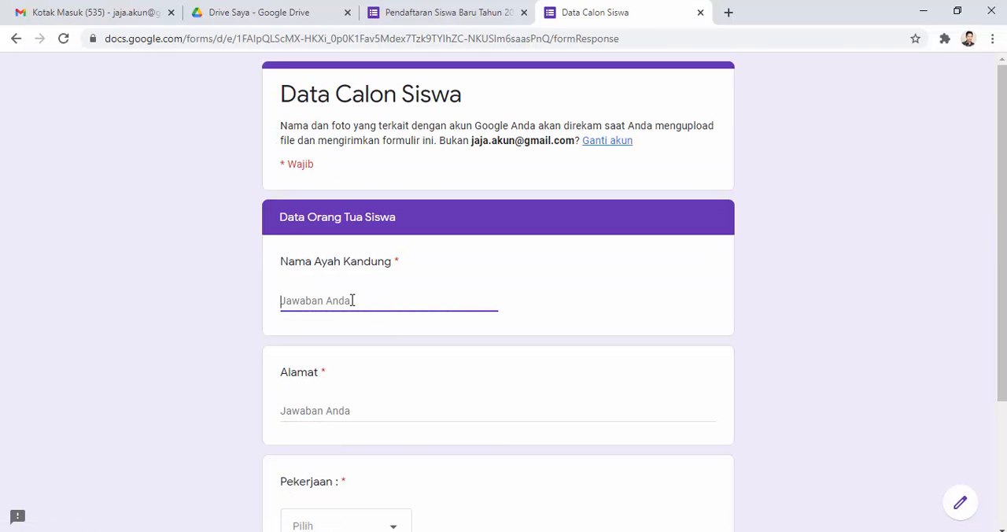
{"action": "type", "text": "Jaja"}
{"action": "left_click", "coordinate": [336, 407]}
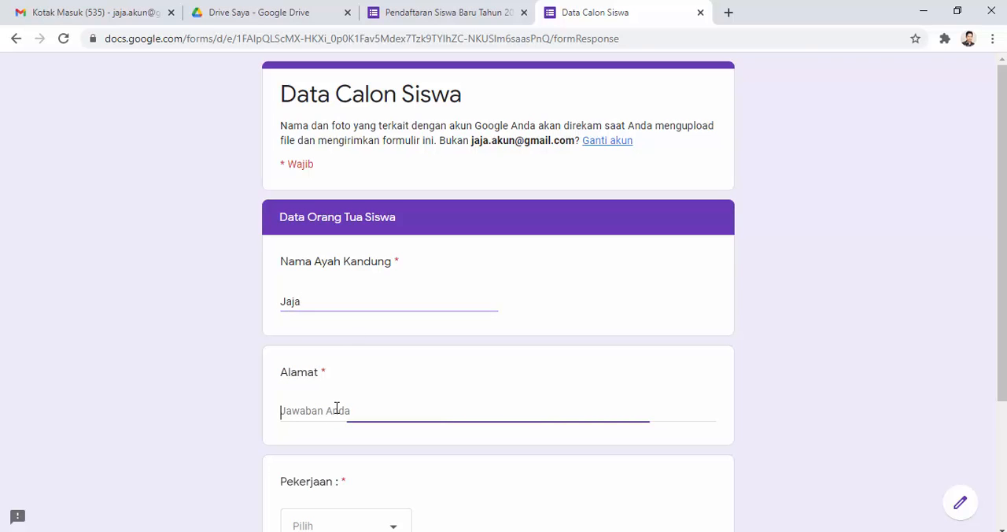
{"action": "type", "text": "Subang"}
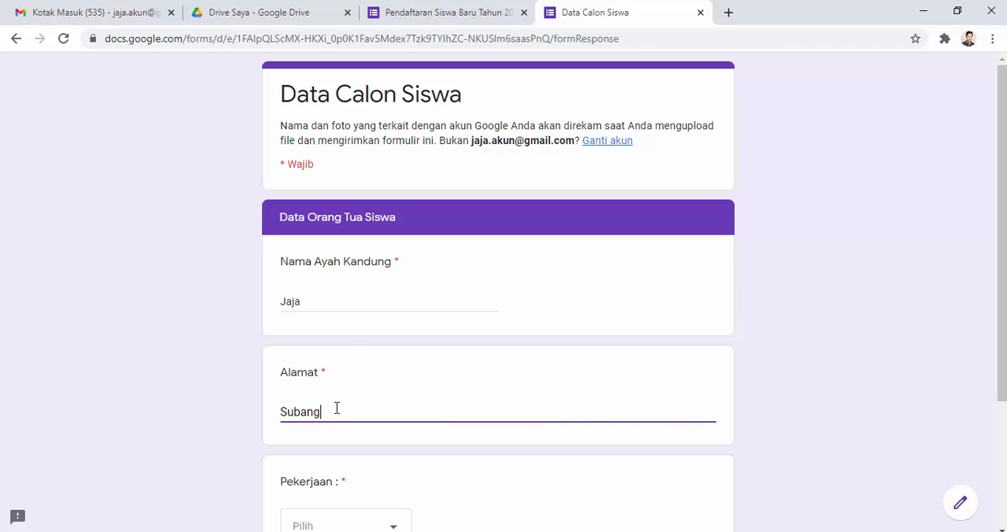
{"action": "scroll", "coordinate": [352, 398], "scroll_direction": "down", "scroll_amount": 3}
{"action": "left_click", "coordinate": [367, 353]}
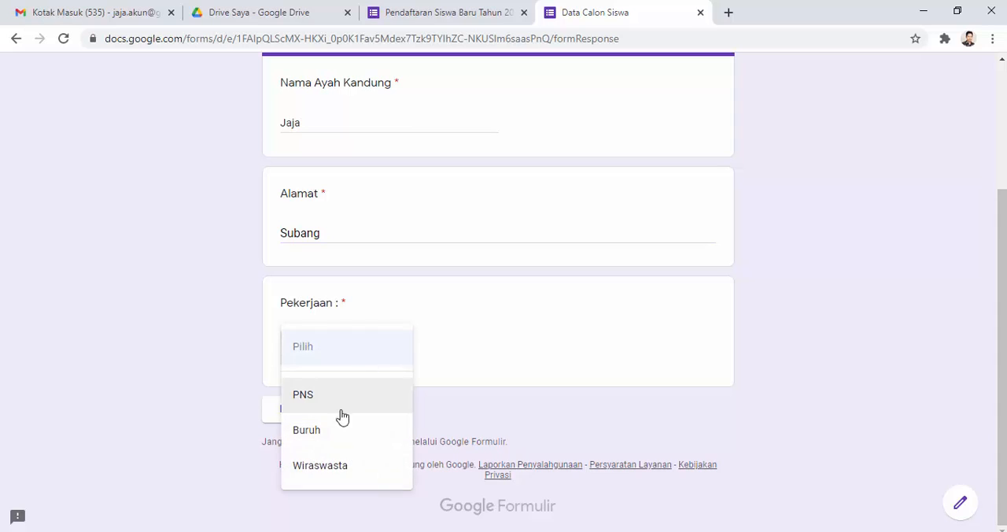
{"action": "left_click", "coordinate": [333, 466]}
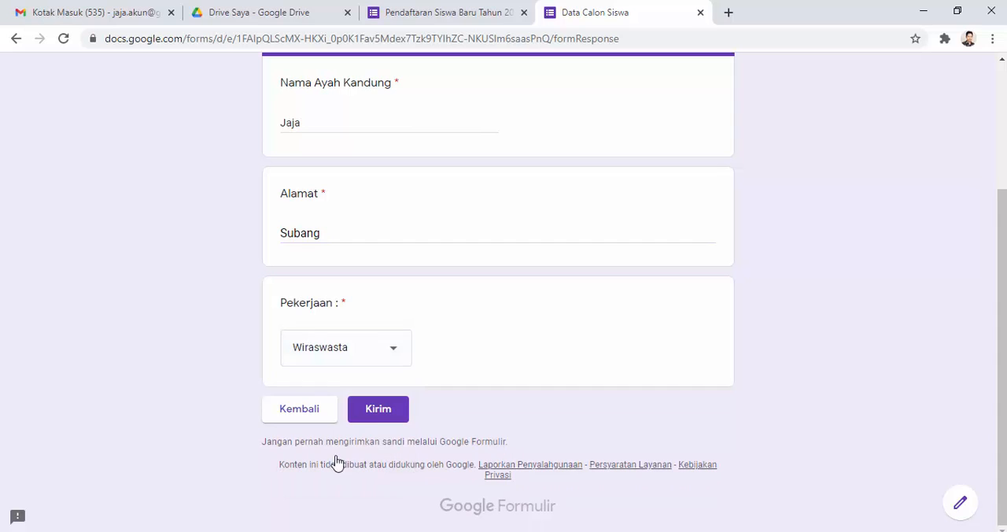
Step: Submit the second registration response and return to the response summary in the form editor
{"action": "left_click", "coordinate": [380, 416]}
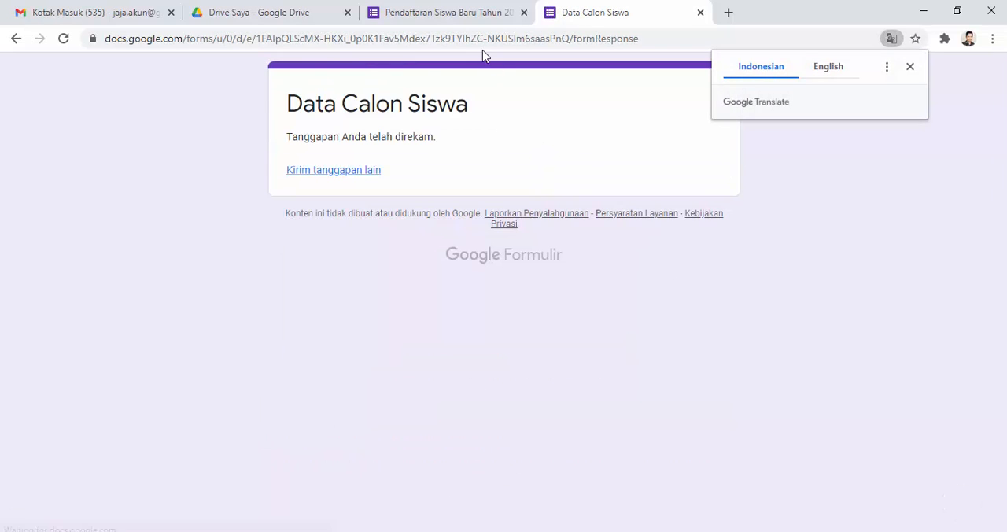
{"action": "left_click", "coordinate": [474, 13]}
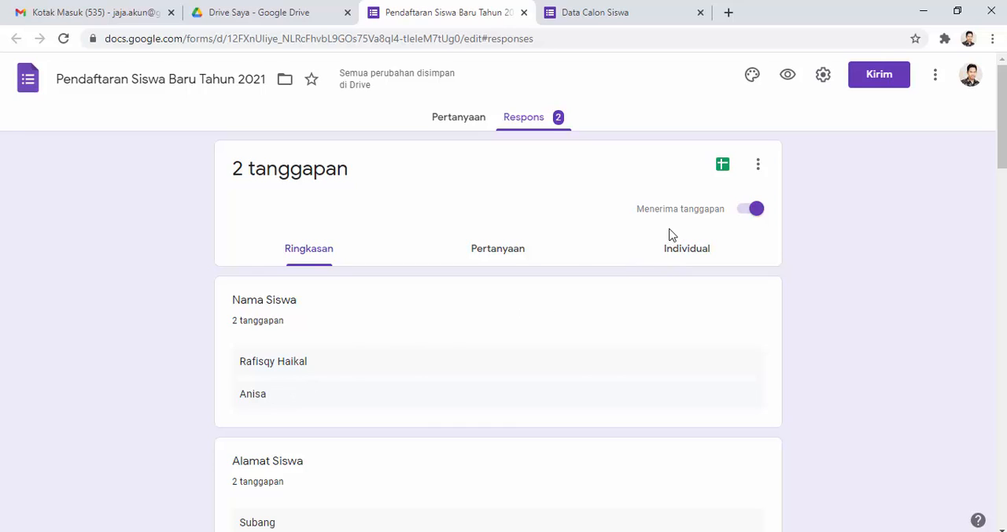
Step: Create a new response spreadsheet for the form and check the two student rows and their Foto Siswa previews
{"action": "left_click", "coordinate": [722, 171]}
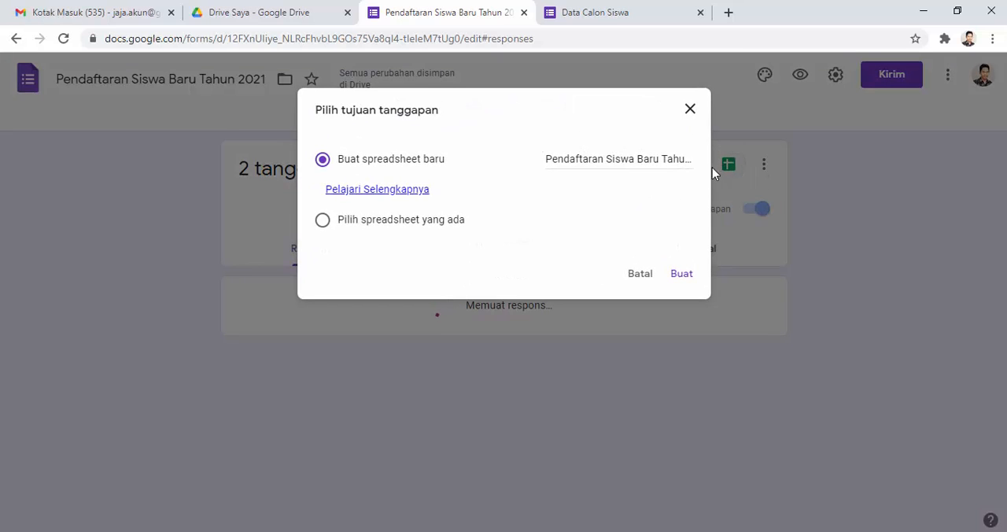
{"action": "left_click", "coordinate": [680, 276]}
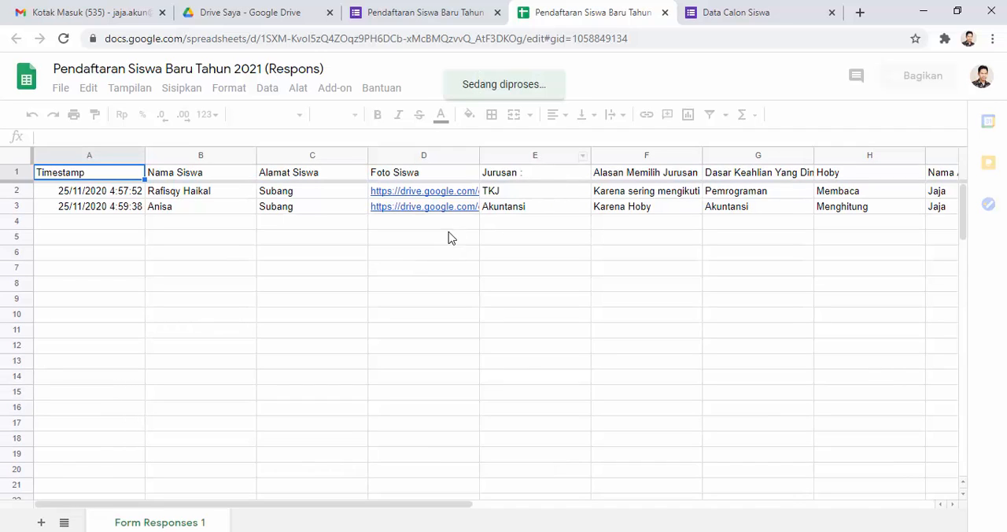
{"action": "left_click", "coordinate": [197, 196]}
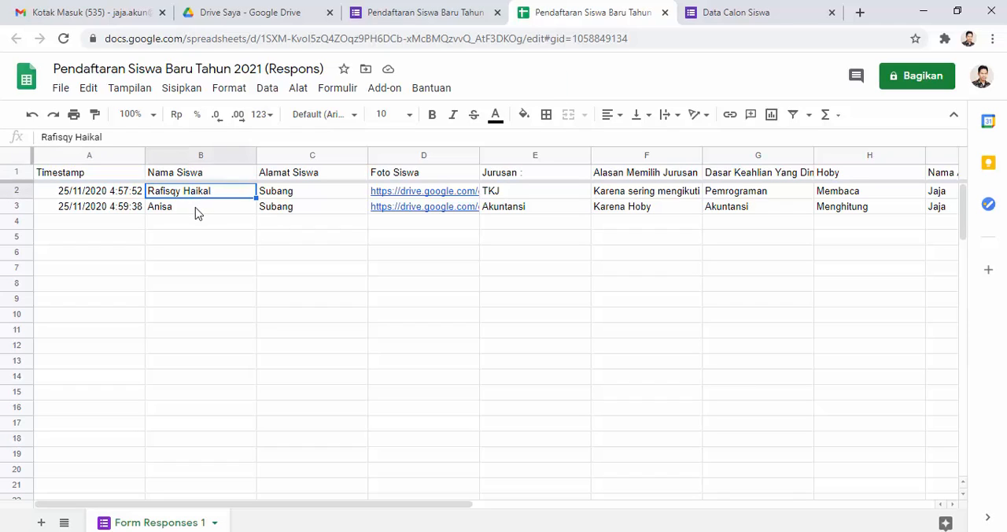
{"action": "left_click", "coordinate": [197, 213]}
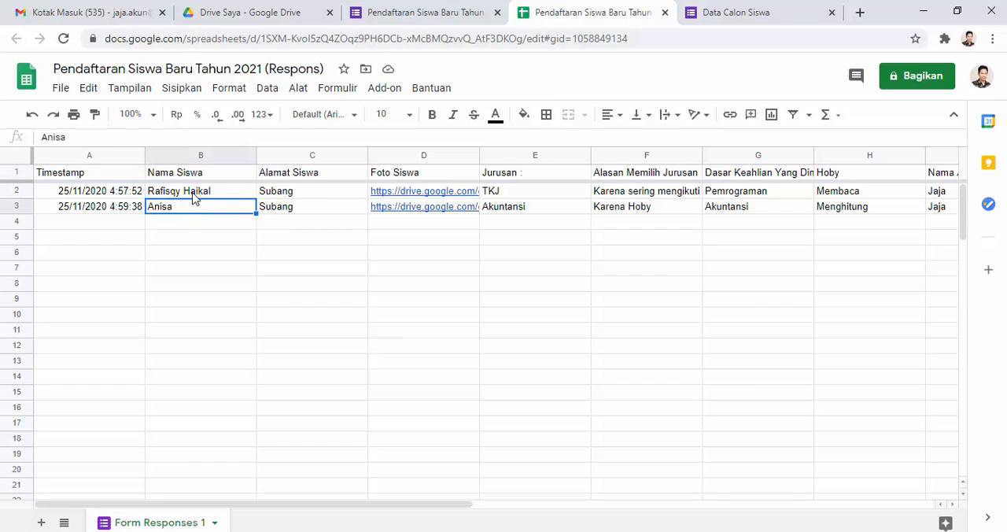
{"action": "left_click", "coordinate": [195, 197]}
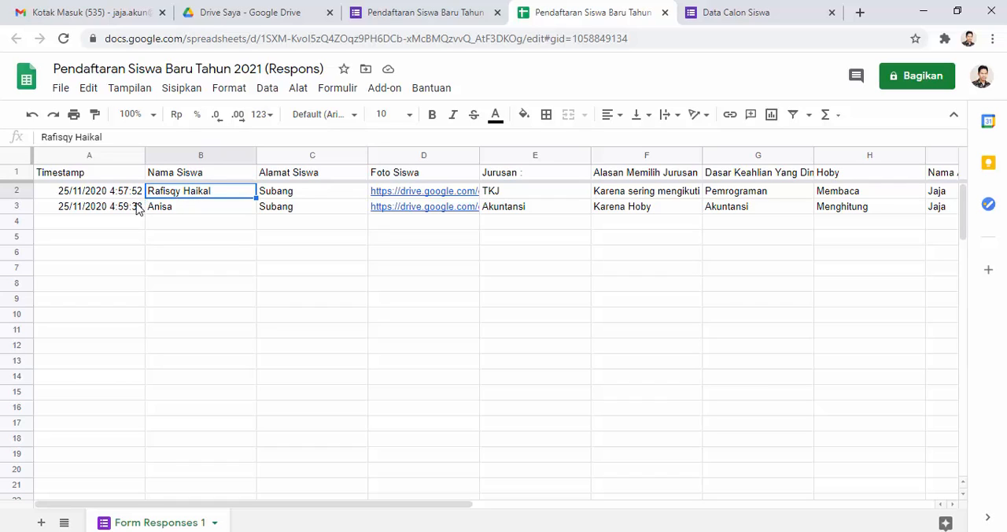
{"action": "mouse_move", "coordinate": [423, 195]}
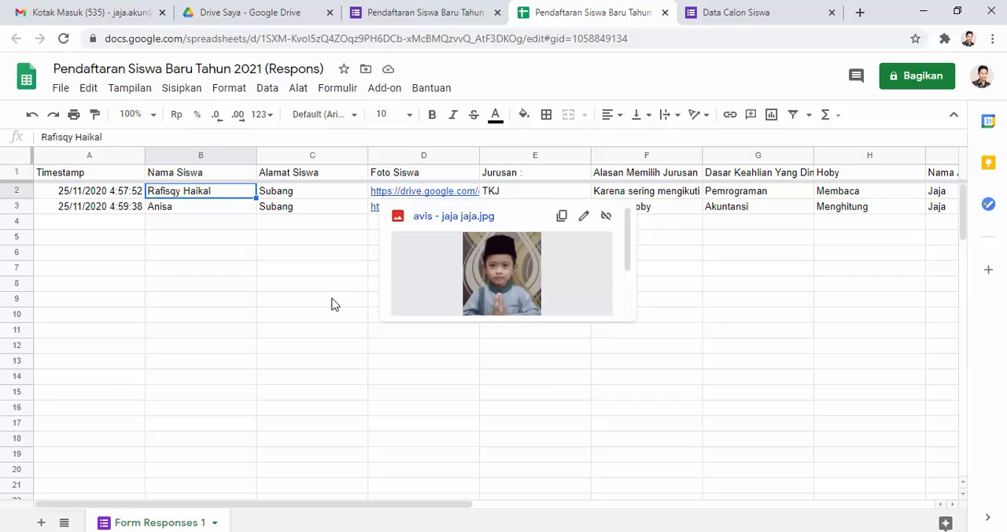
{"action": "mouse_move", "coordinate": [417, 214]}
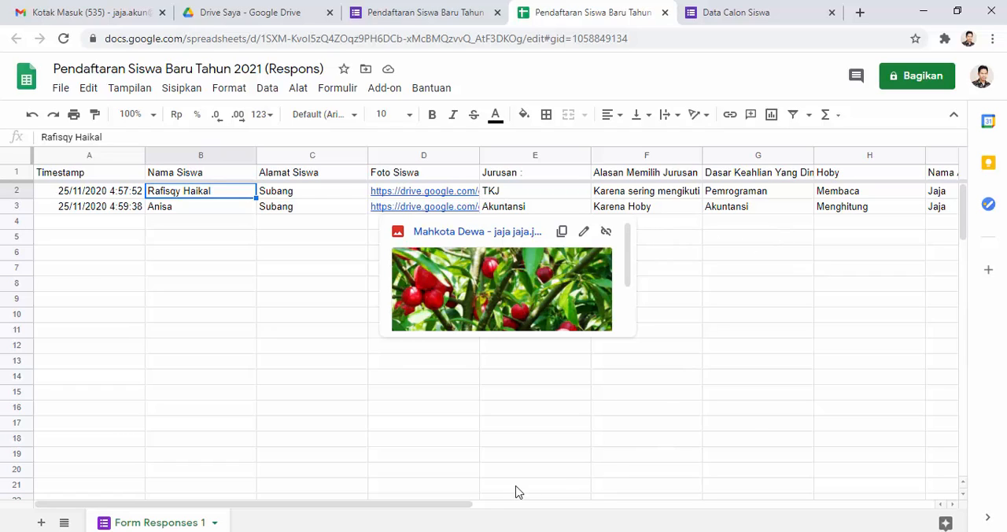
{"action": "left_click_drag", "start_coordinate": [466, 504], "coordinate": [435, 430]}
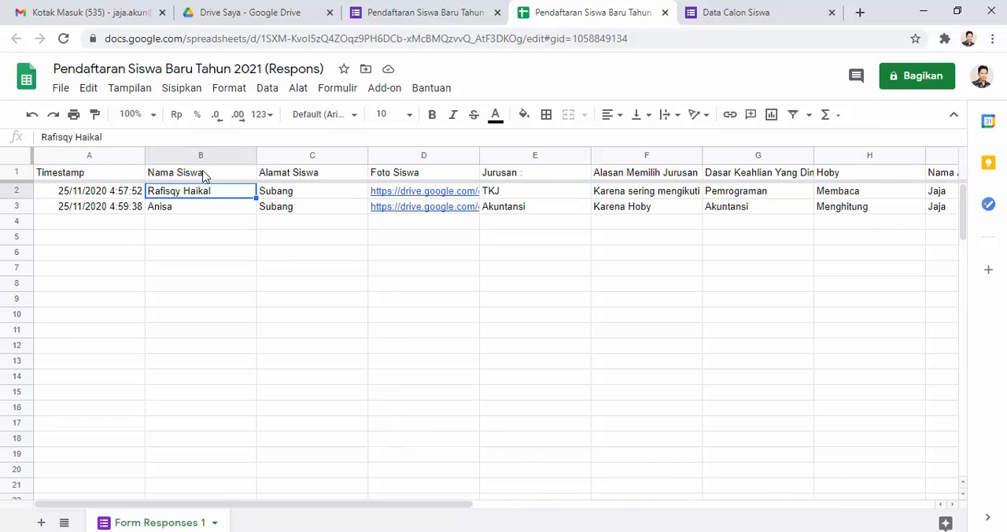
Step: Download the response spreadsheet as a Microsoft Excel (.xlsx) file and open the downloaded workbook in Excel
{"action": "left_click", "coordinate": [63, 90]}
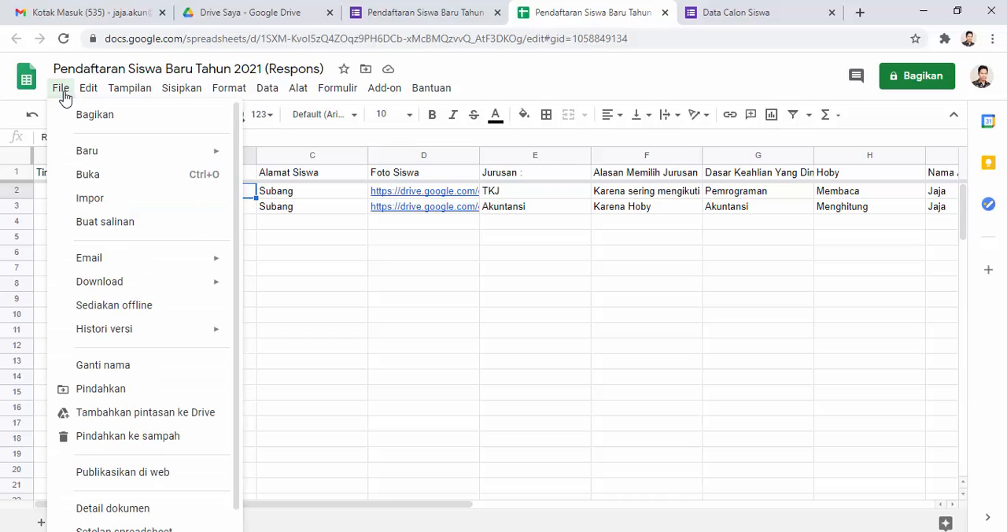
{"action": "mouse_move", "coordinate": [202, 287]}
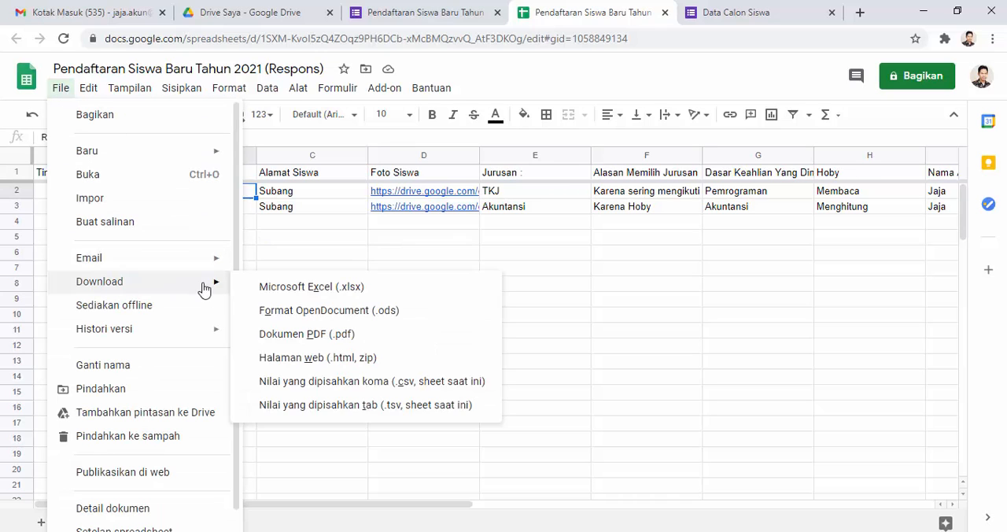
{"action": "left_click", "coordinate": [338, 295]}
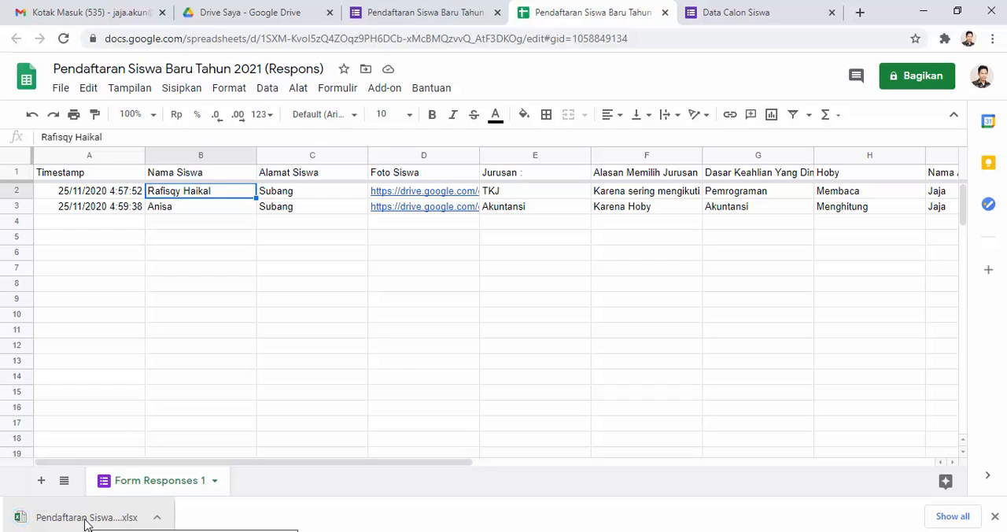
{"action": "left_click", "coordinate": [87, 522]}
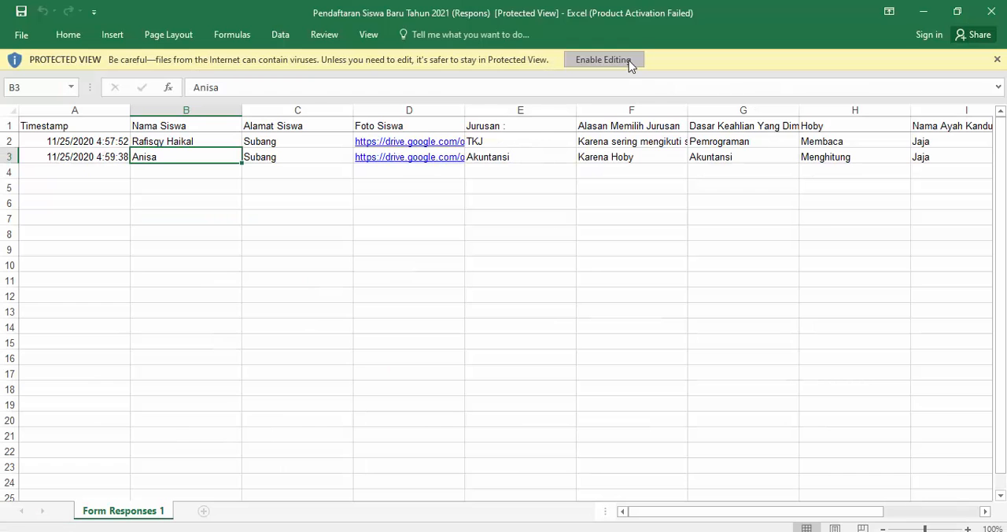
{"action": "left_click", "coordinate": [629, 63]}
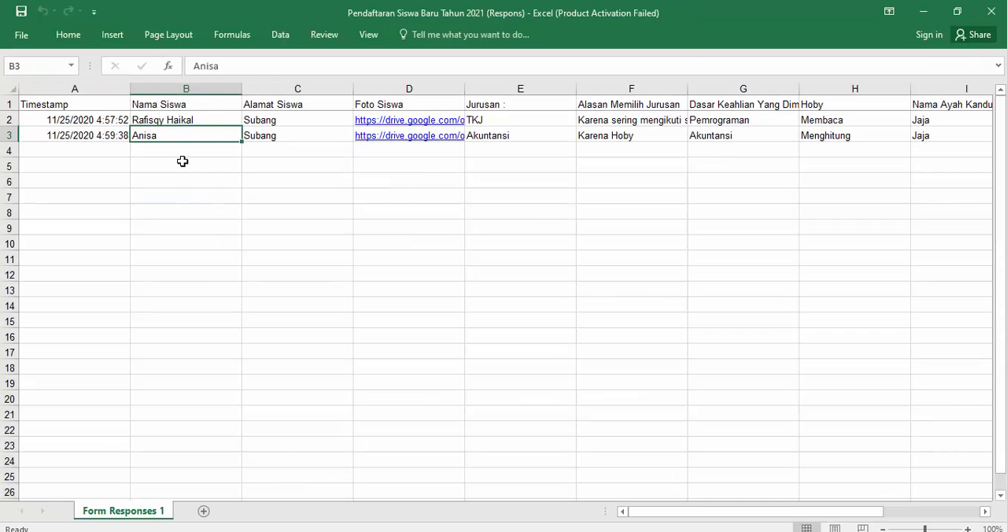
Step: Check the timestamp, student name and address entries of both registrations in the Excel workbook
{"action": "left_click", "coordinate": [88, 122]}
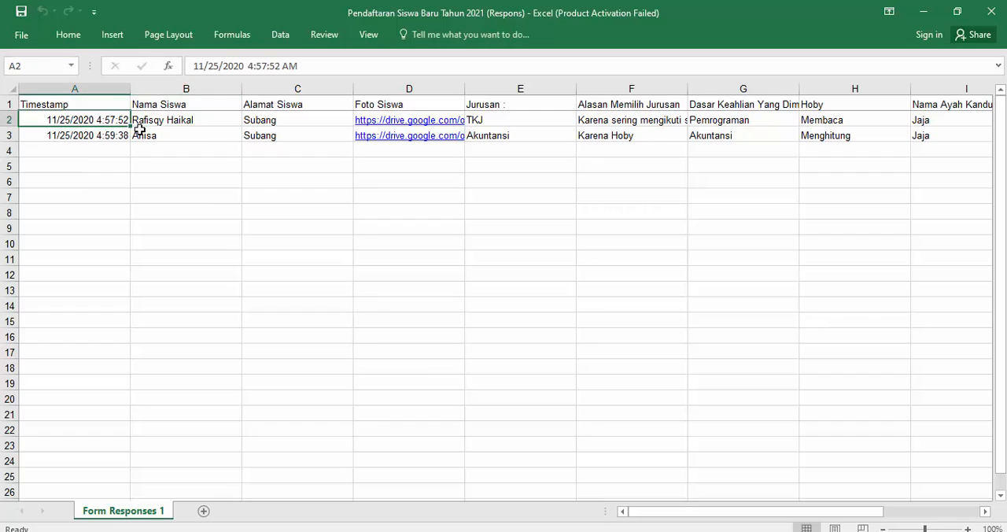
{"action": "left_click", "coordinate": [187, 124]}
{"action": "left_click", "coordinate": [208, 136]}
{"action": "left_click", "coordinate": [281, 148]}
{"action": "left_click", "coordinate": [309, 135]}
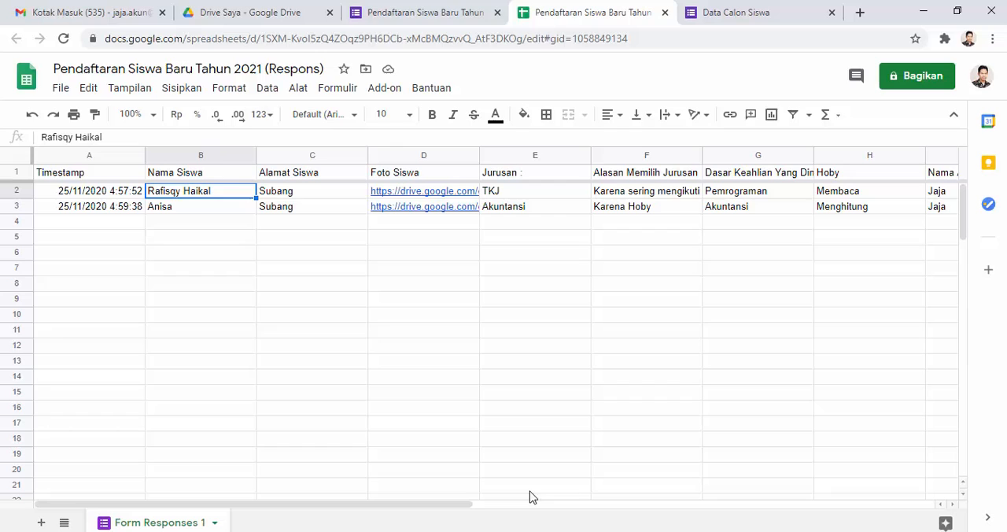
Step: Return to the registration form's questions and allow PDF and both Gambar file types for the Foto Siswa upload question
{"action": "left_click", "coordinate": [411, 11]}
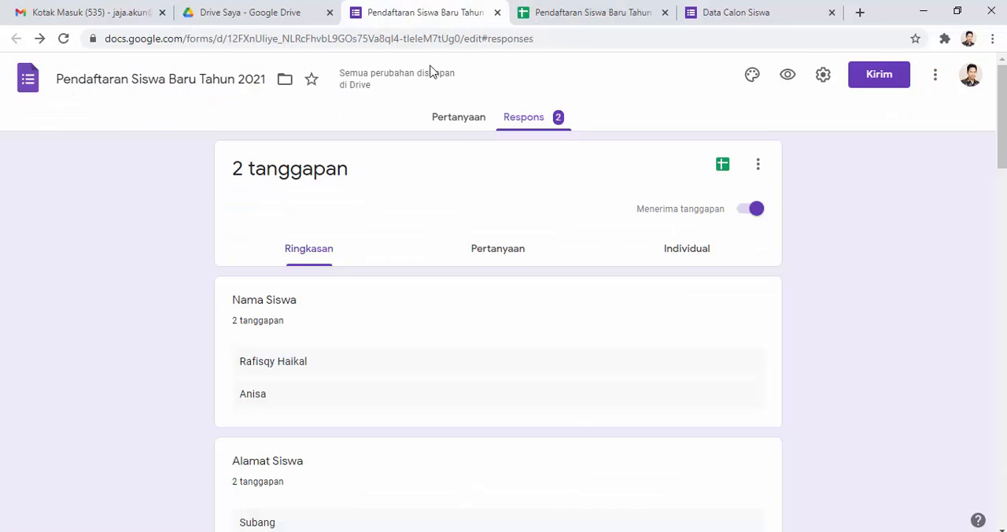
{"action": "left_click", "coordinate": [463, 120]}
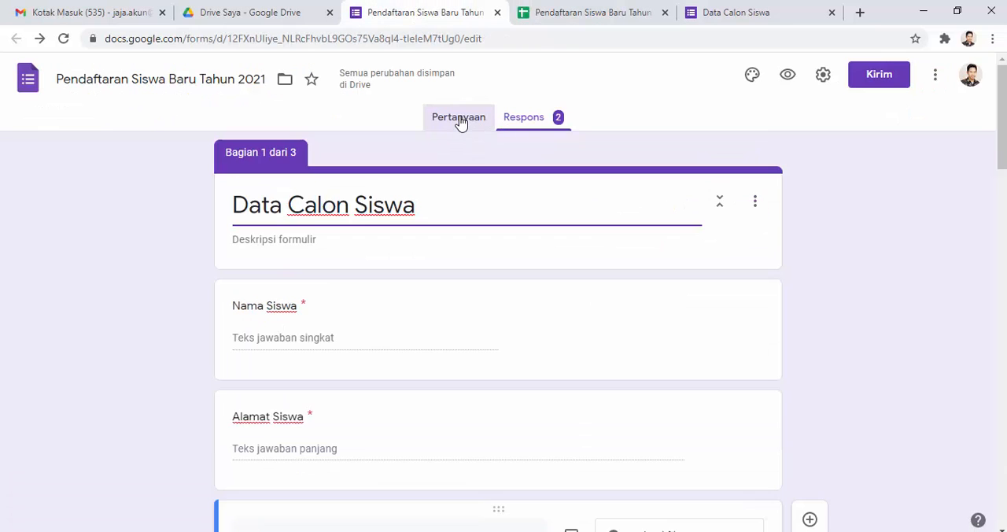
{"action": "scroll", "coordinate": [358, 291], "scroll_direction": "down", "scroll_amount": 4}
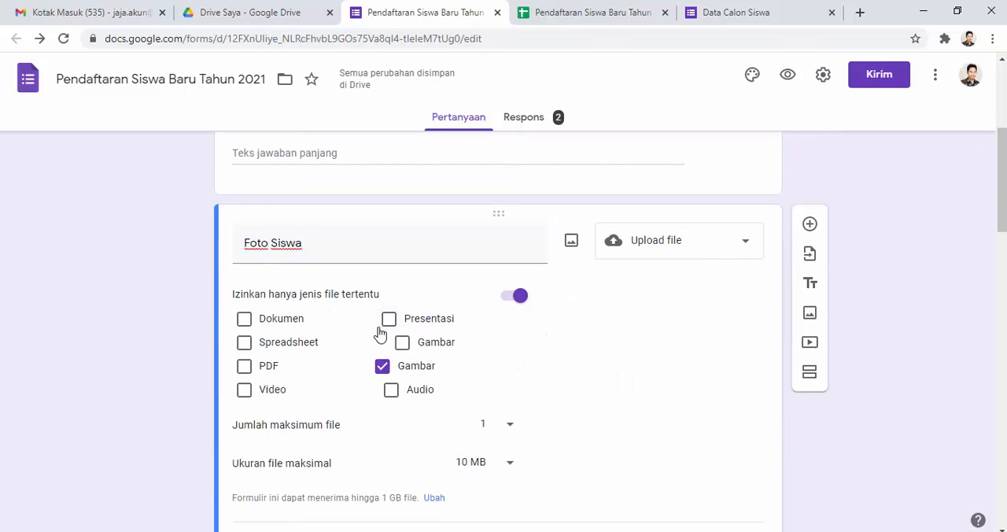
{"action": "scroll", "coordinate": [393, 333], "scroll_direction": "down", "scroll_amount": 1}
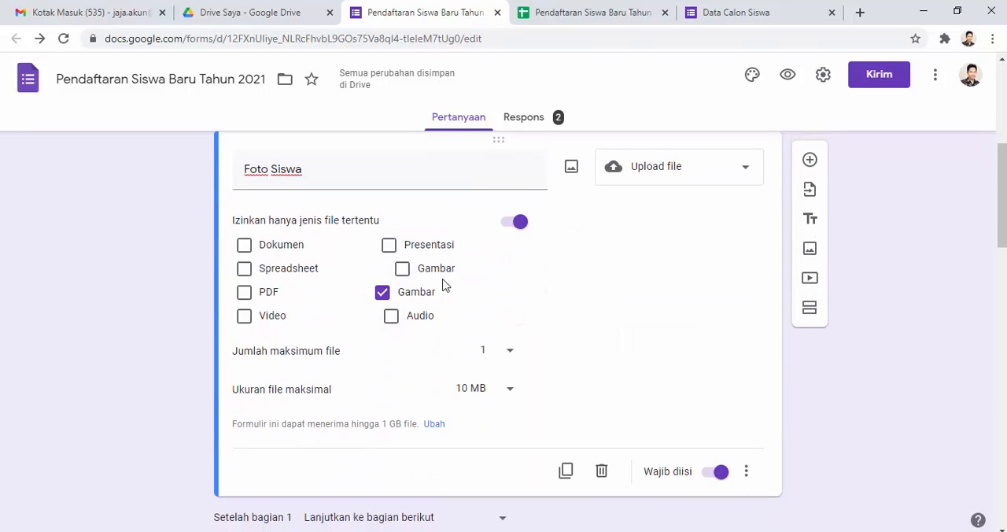
{"action": "scroll", "coordinate": [440, 285], "scroll_direction": "up", "scroll_amount": 2}
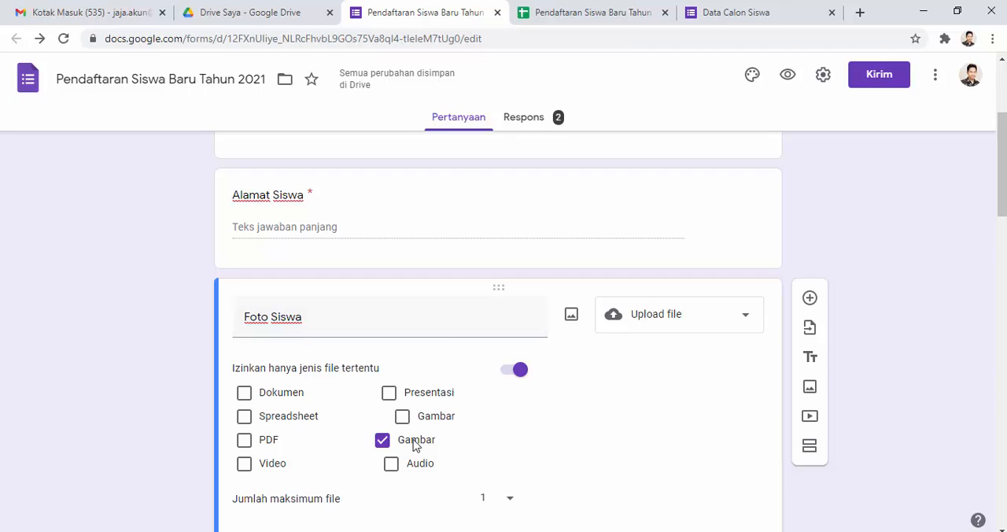
{"action": "scroll", "coordinate": [376, 337], "scroll_direction": "down", "scroll_amount": 1}
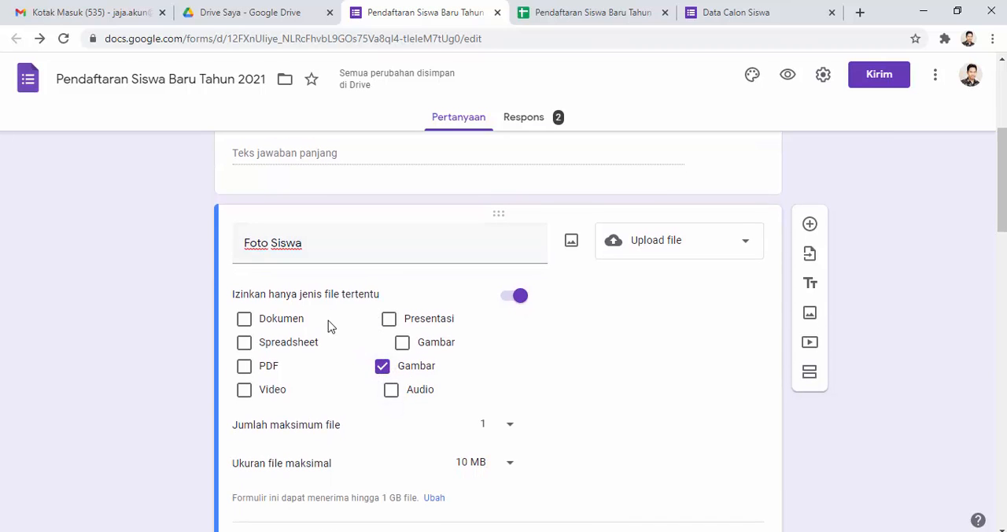
{"action": "left_click", "coordinate": [384, 374]}
{"action": "left_click", "coordinate": [385, 371]}
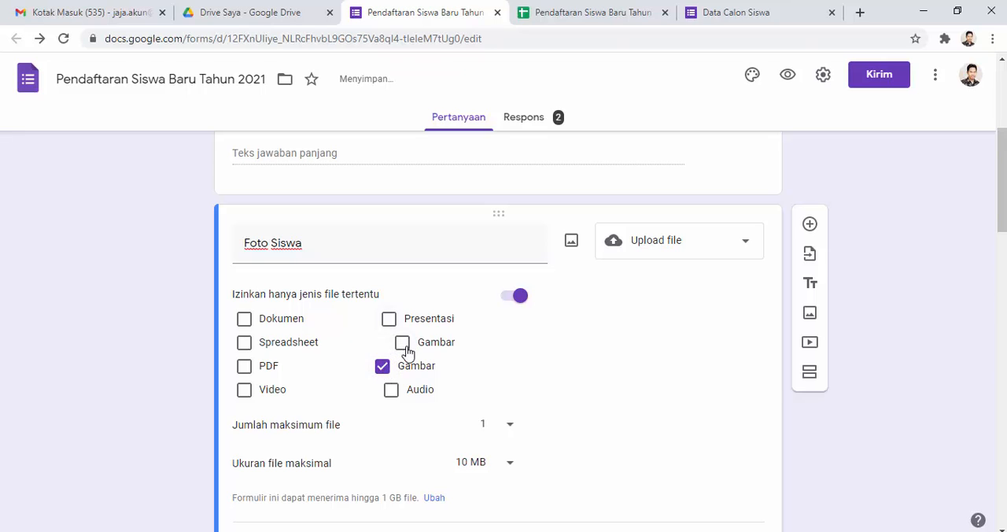
{"action": "left_click", "coordinate": [403, 344]}
{"action": "left_click", "coordinate": [400, 344]}
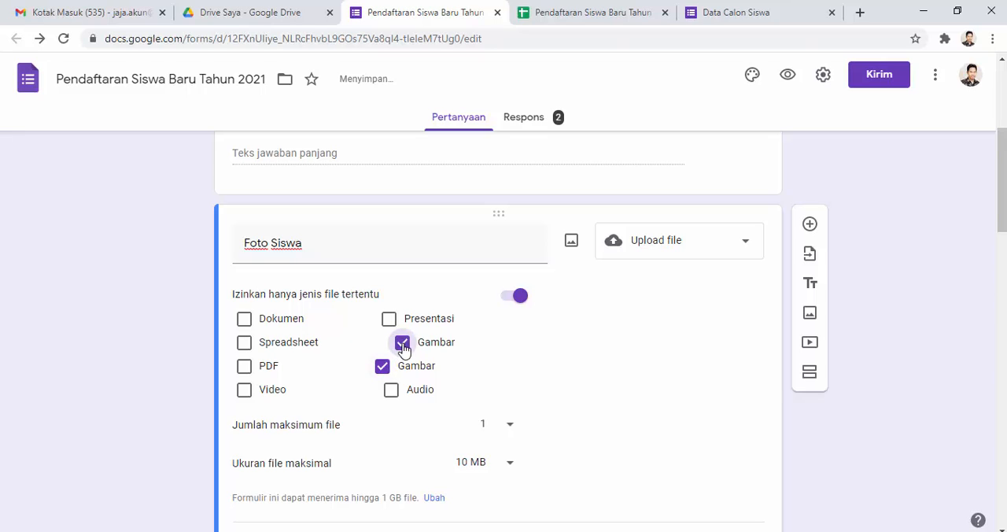
{"action": "left_click", "coordinate": [245, 370]}
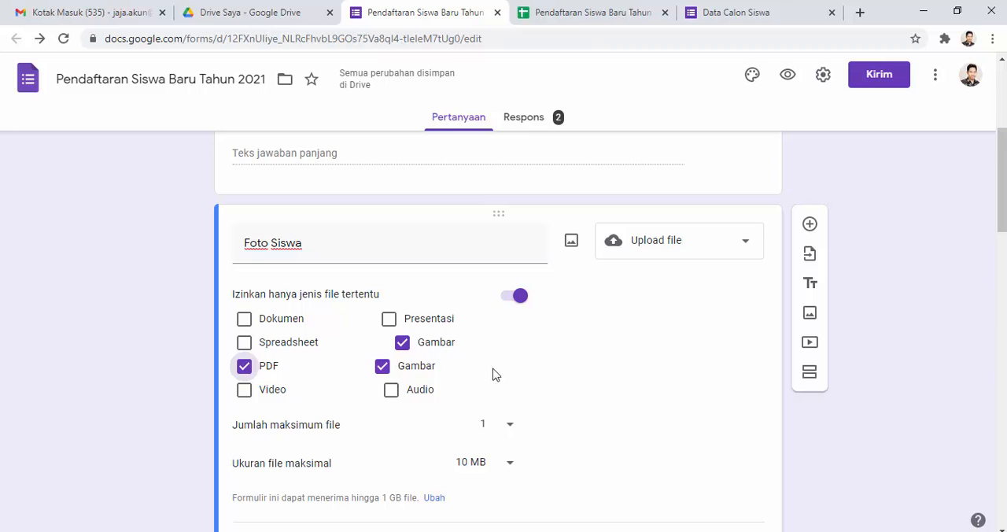
Step: Get the form's sharing link for sending, shorten its URL and copy it
{"action": "scroll", "coordinate": [516, 385], "scroll_direction": "up", "scroll_amount": 4}
{"action": "scroll", "coordinate": [513, 387], "scroll_direction": "down", "scroll_amount": 1}
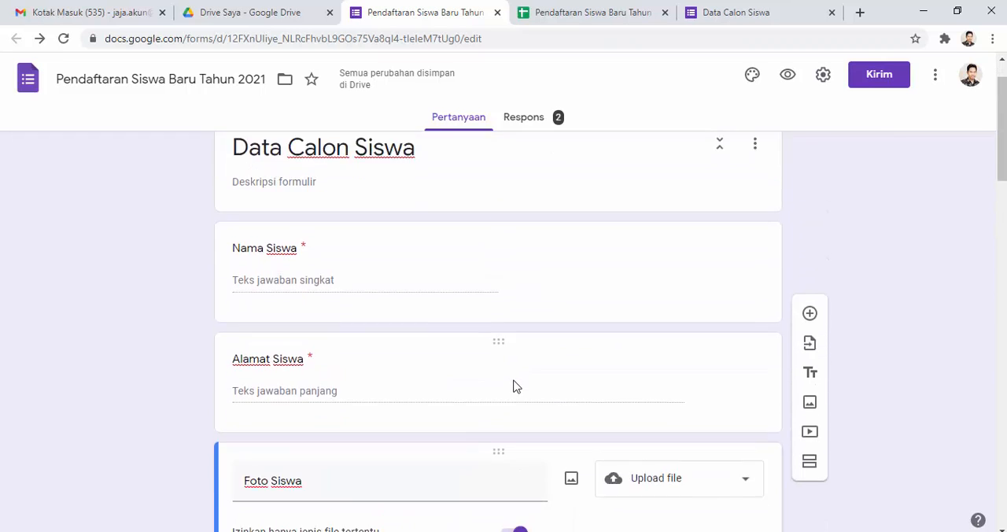
{"action": "scroll", "coordinate": [513, 387], "scroll_direction": "up", "scroll_amount": 1}
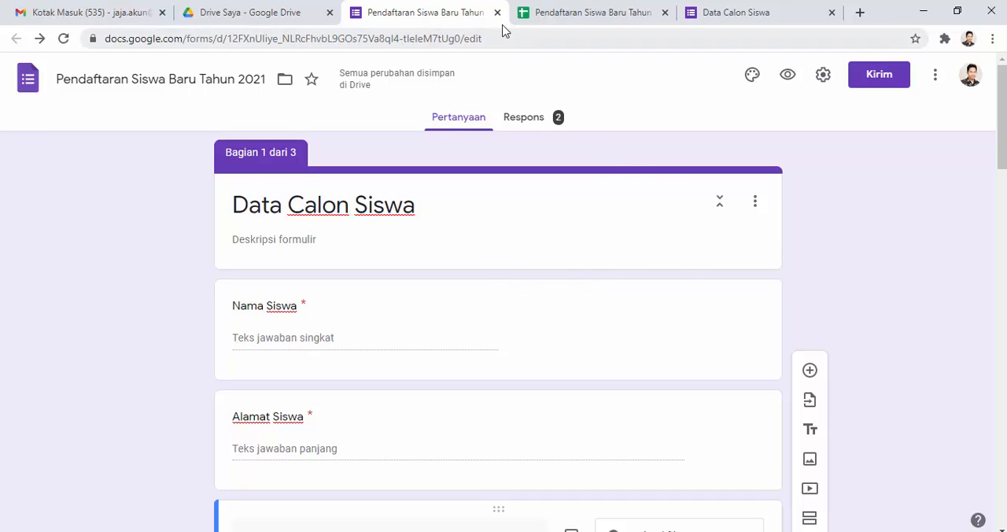
{"action": "left_click", "coordinate": [877, 78]}
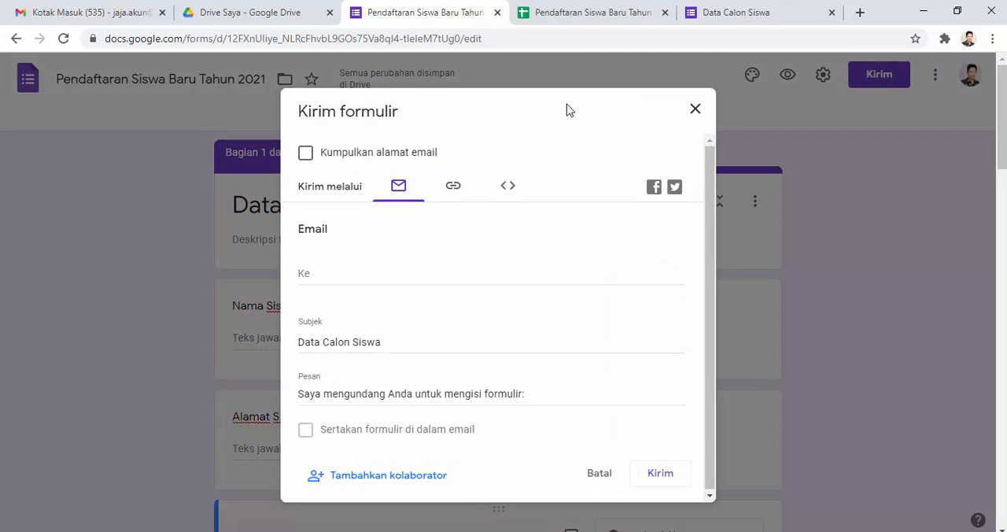
{"action": "left_click", "coordinate": [453, 189]}
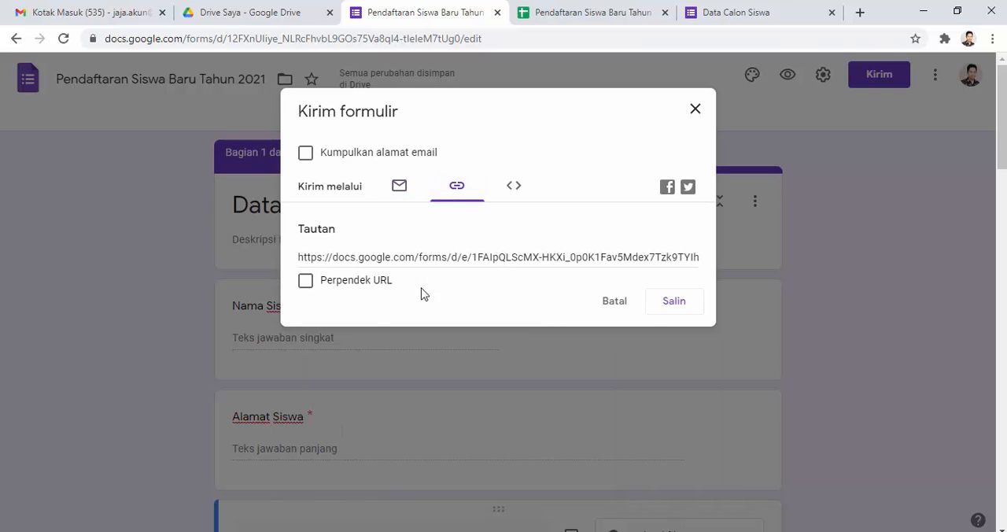
{"action": "left_click", "coordinate": [343, 289]}
{"action": "key", "text": "ctrl+c"}
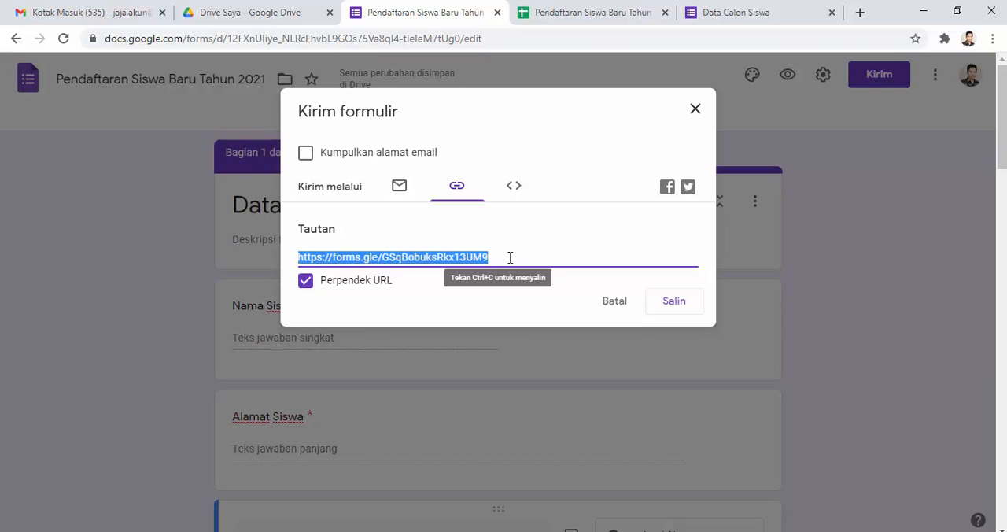
{"action": "left_click", "coordinate": [677, 306]}
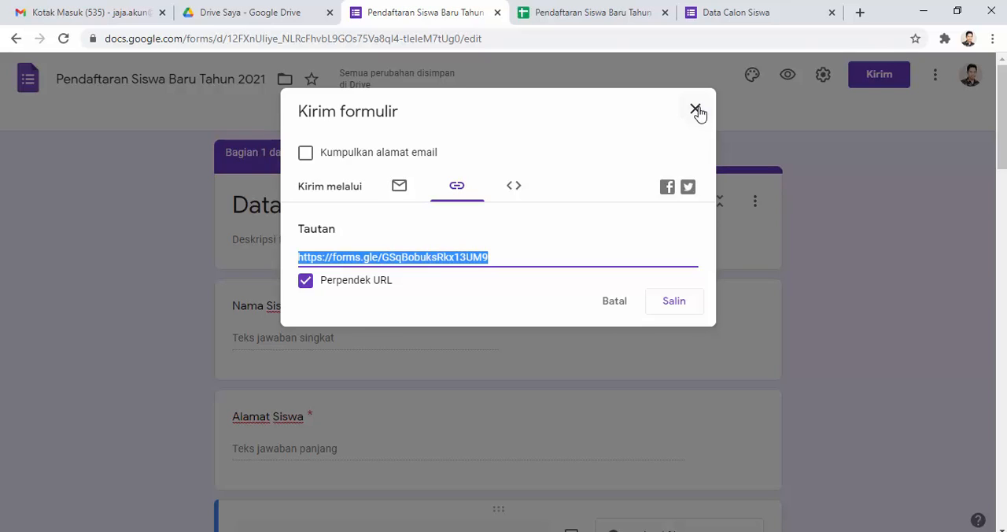
{"action": "left_click", "coordinate": [678, 308]}
Step: Open the copied short link in a new browser tab and look over the Data Calon Siswa page
{"action": "left_click", "coordinate": [859, 13]}
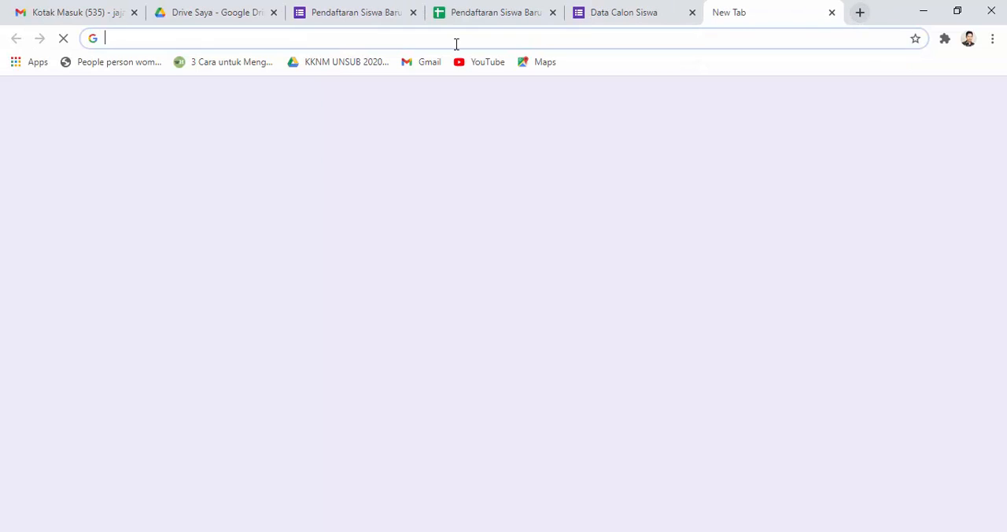
{"action": "left_click", "coordinate": [433, 36]}
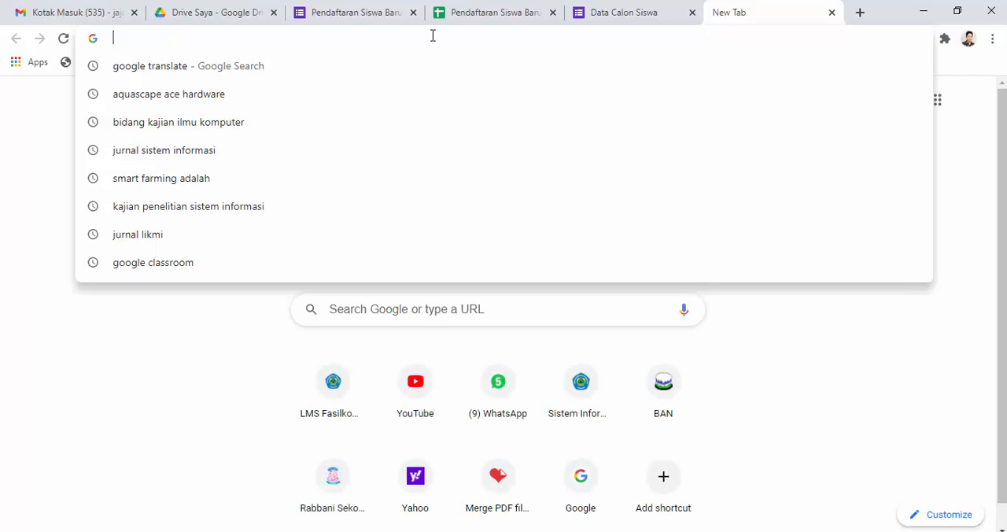
{"action": "key", "text": "ctrl+v"}
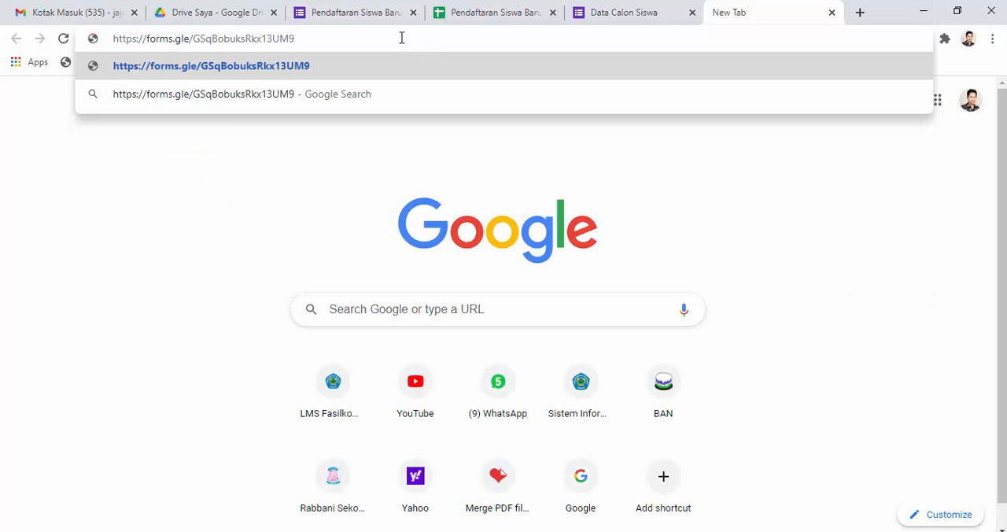
{"action": "key", "text": "Return"}
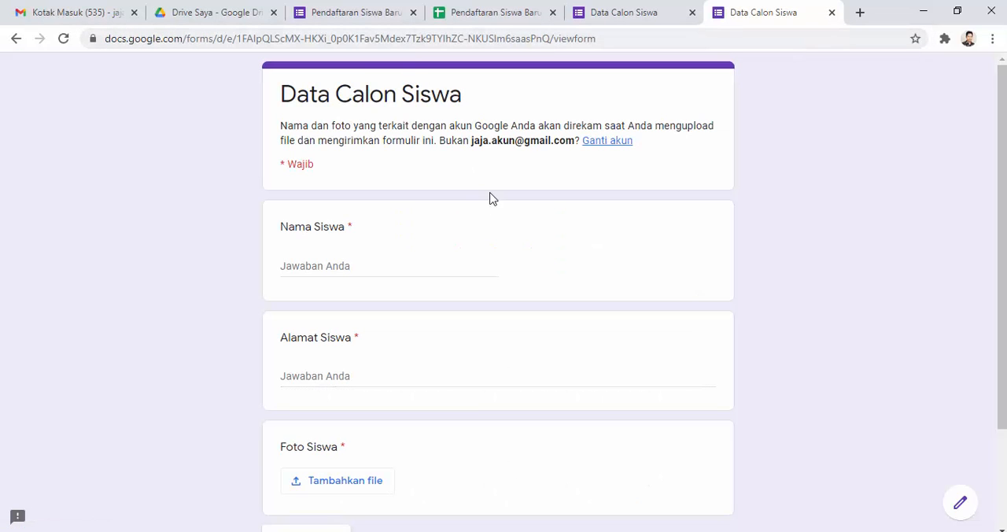
{"action": "scroll", "coordinate": [500, 270], "scroll_direction": "down", "scroll_amount": 2}
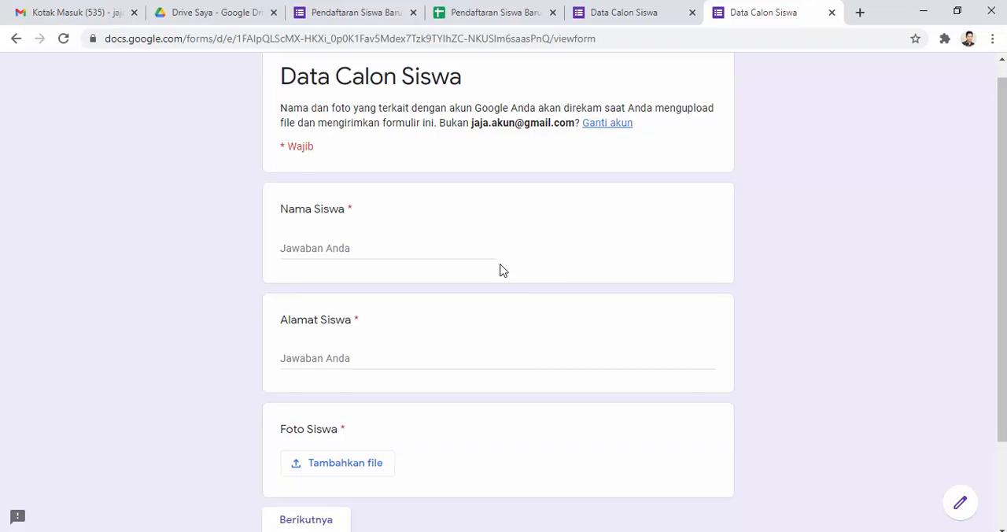
{"action": "scroll", "coordinate": [499, 270], "scroll_direction": "up", "scroll_amount": 2}
{"action": "scroll", "coordinate": [499, 270], "scroll_direction": "down", "scroll_amount": 2}
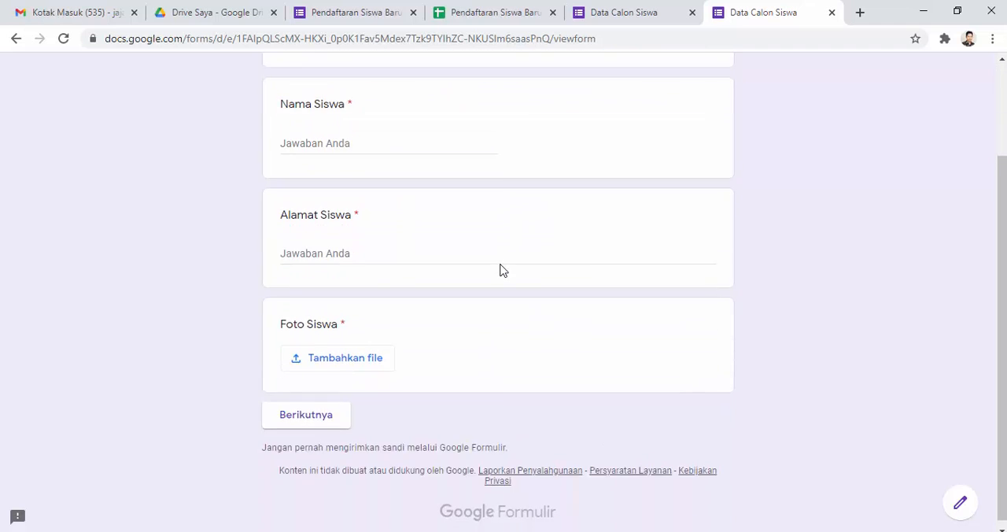
Step: Dismiss the form's sending dialog and close the form editor, the response spreadsheet and both Data Calon Siswa pages
{"action": "scroll", "coordinate": [499, 269], "scroll_direction": "up", "scroll_amount": 2}
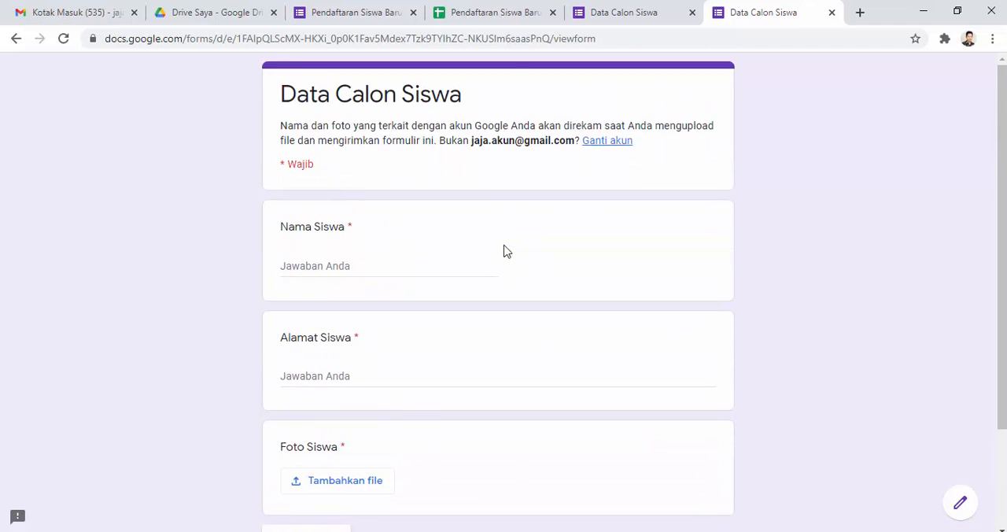
{"action": "left_click", "coordinate": [374, 13]}
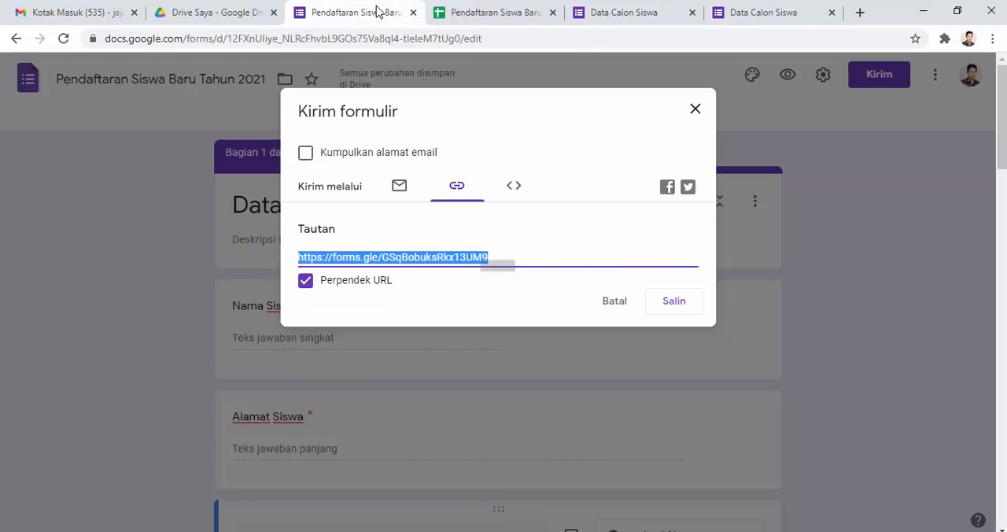
{"action": "left_click", "coordinate": [697, 115]}
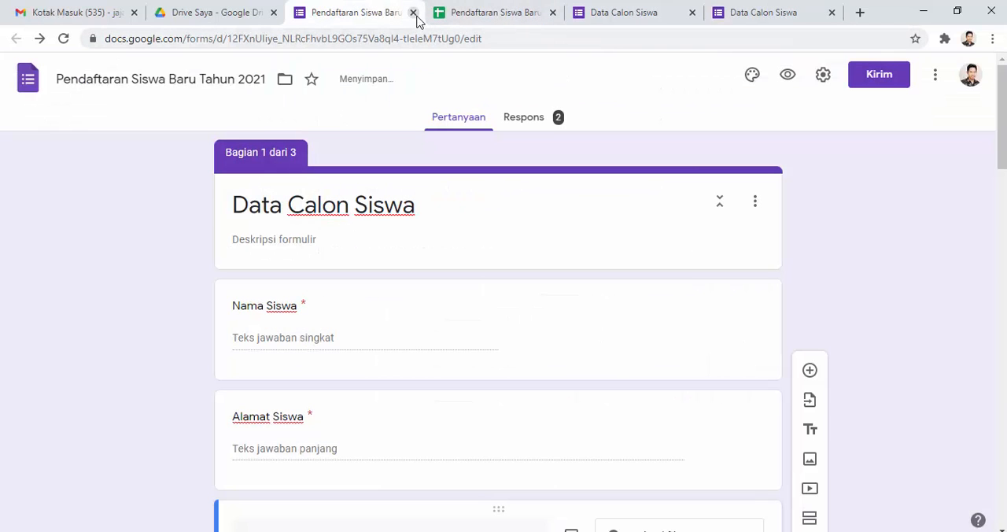
{"action": "left_click", "coordinate": [415, 18]}
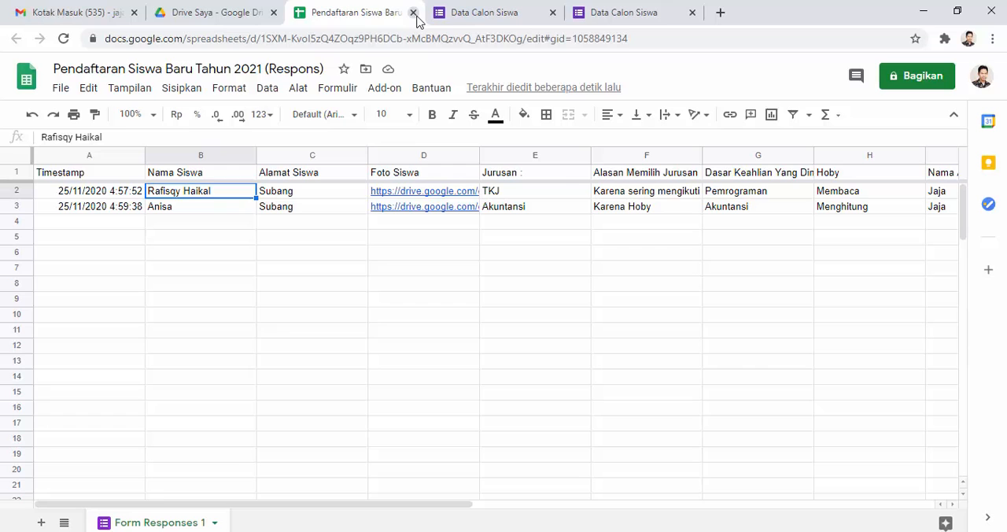
{"action": "left_click", "coordinate": [416, 14]}
{"action": "left_click", "coordinate": [415, 14]}
{"action": "left_click", "coordinate": [416, 15]}
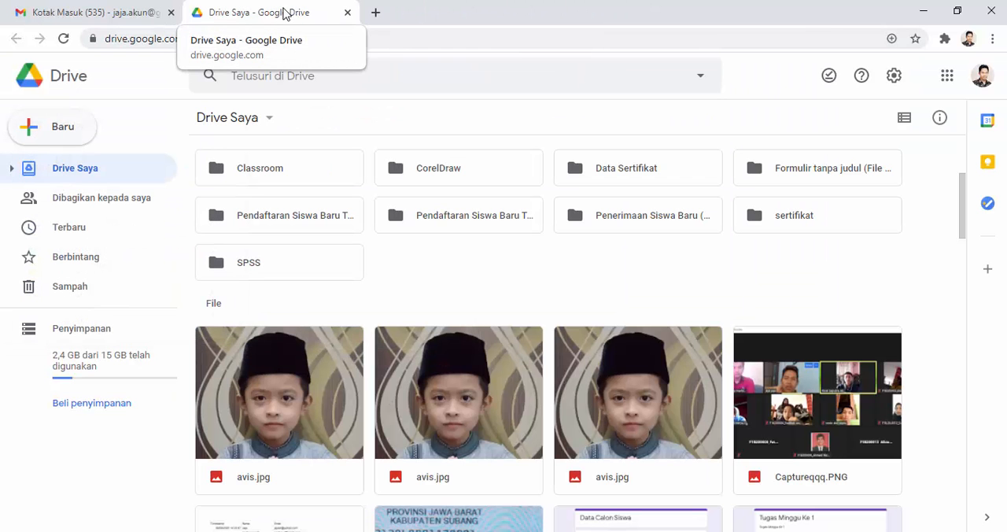
Step: Reload My Drive and reopen Google Drive through the list of Google apps
{"action": "left_click", "coordinate": [66, 40]}
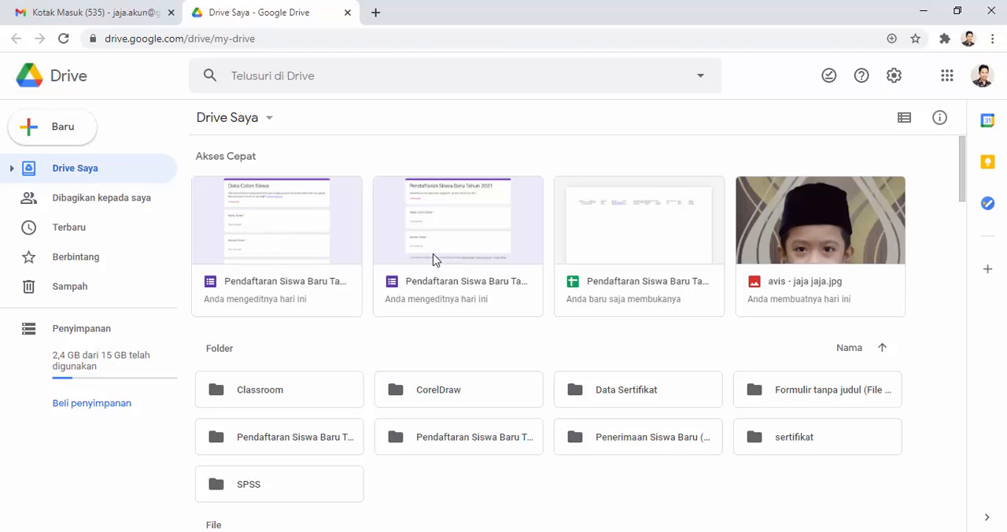
{"action": "left_click", "coordinate": [945, 81]}
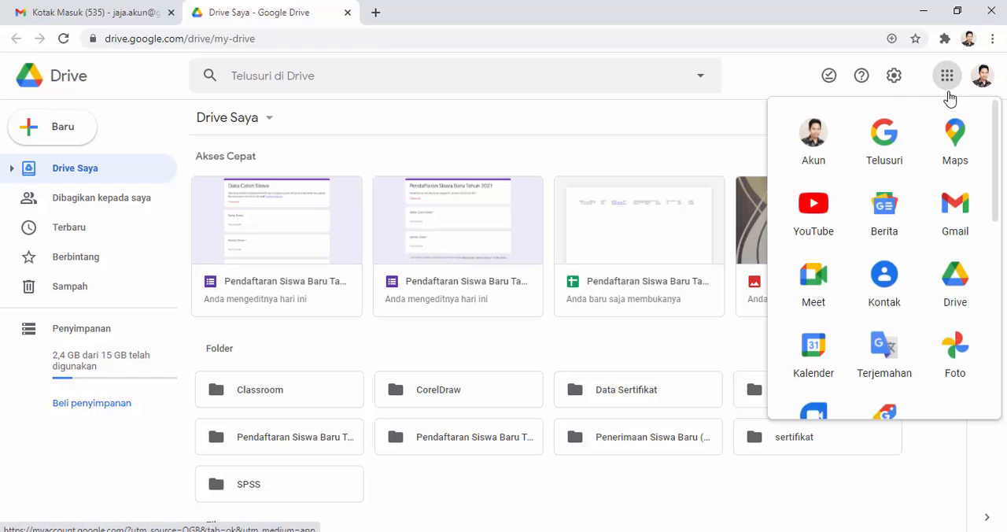
{"action": "left_click", "coordinate": [958, 287]}
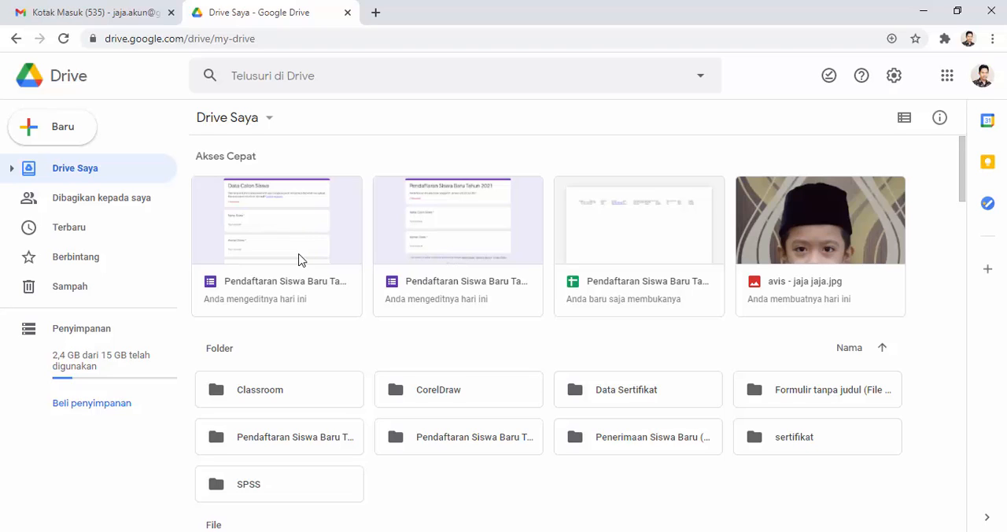
Step: Open the first Pendaftaran Siswa Baru form from Drive's quick access, view its responses and return to its questions
{"action": "double_click", "coordinate": [294, 245]}
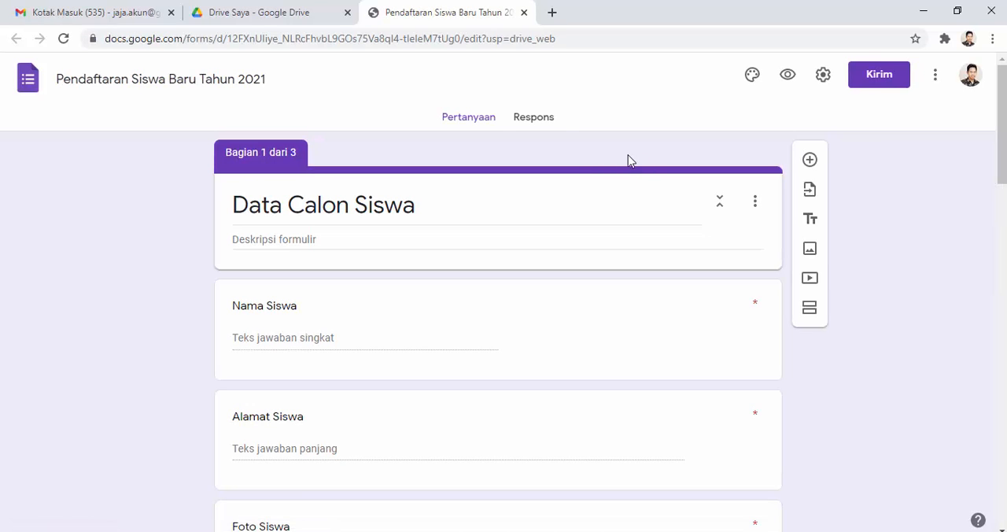
{"action": "left_click", "coordinate": [525, 122]}
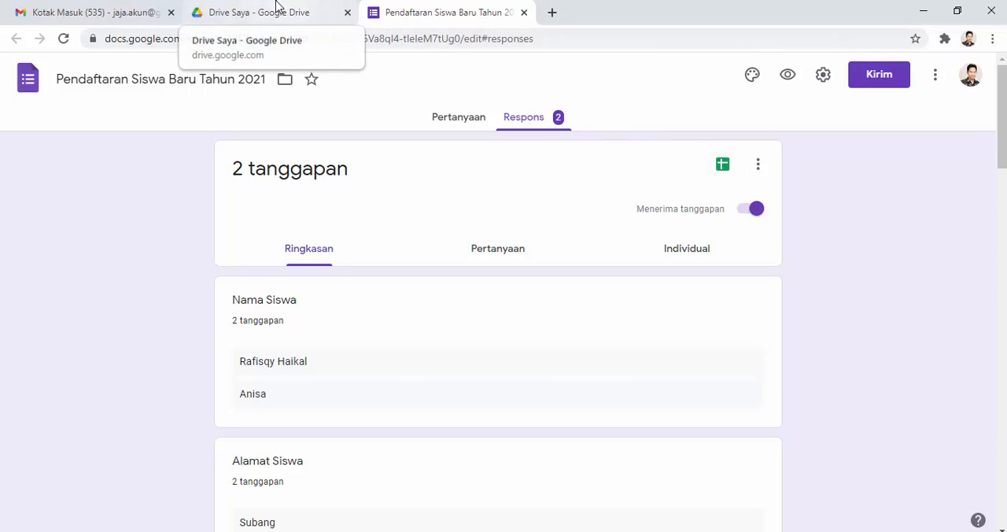
{"action": "left_click", "coordinate": [454, 122]}
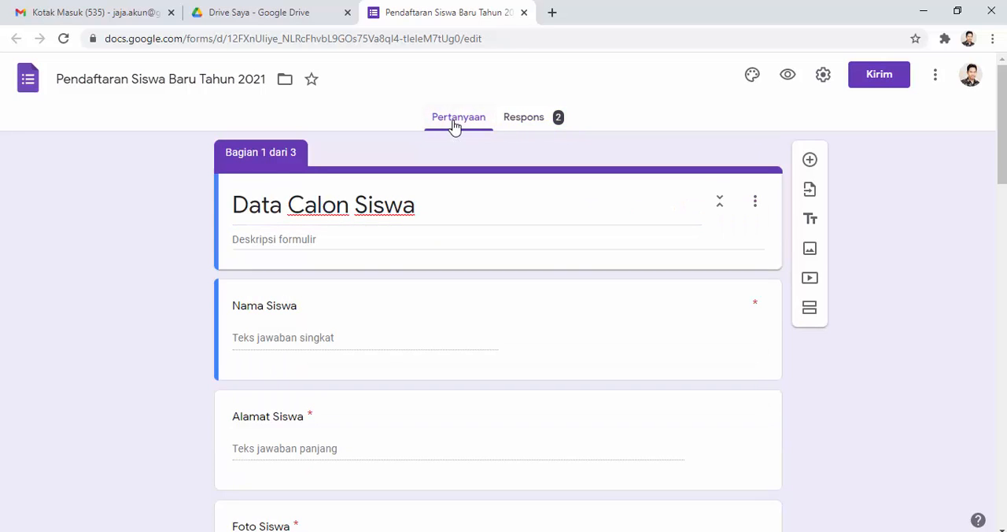